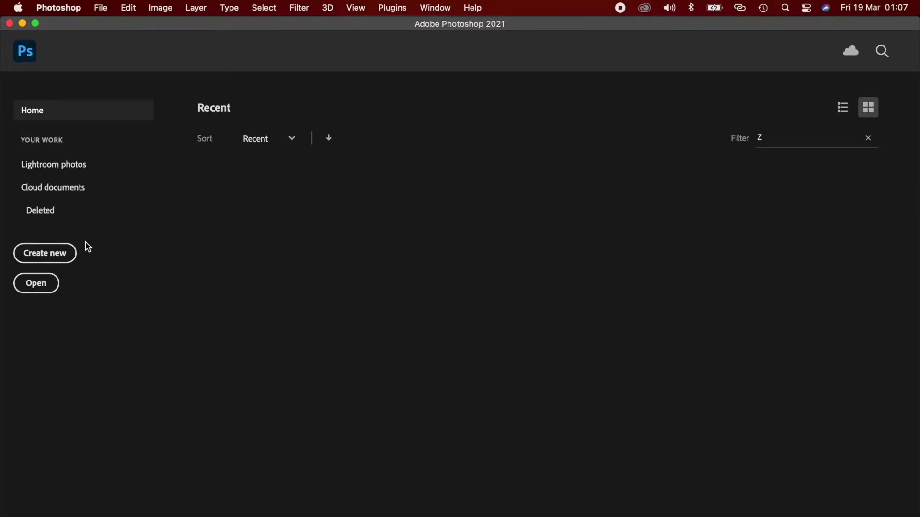
# Create a 2200 × 2200 px document at 300 pixels/inch in 16-bit RGB with a white background, and collapse the Character settings
pyautogui.click(647, 160)
pyautogui.click(654, 201)
pyautogui.click(642, 244)
pyautogui.click(758, 282)
pyautogui.click(756, 327)
pyautogui.click(770, 469)
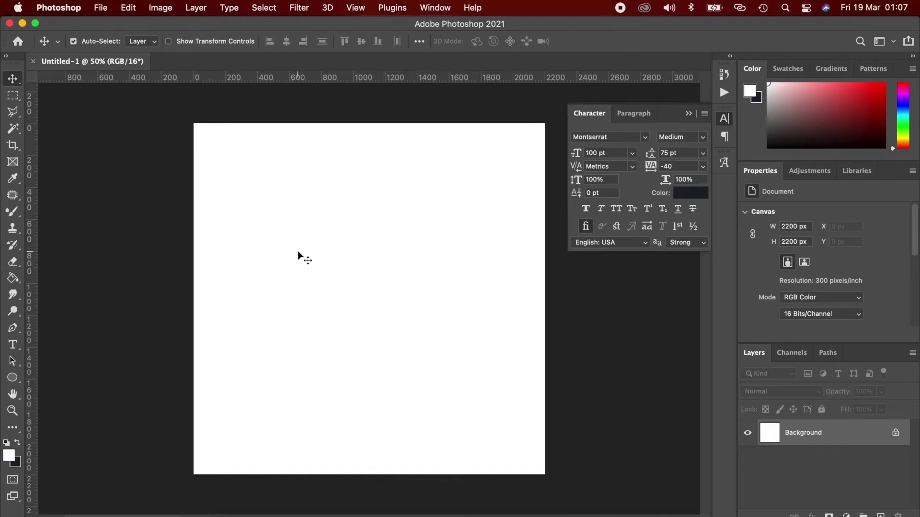
pyautogui.click(688, 115)
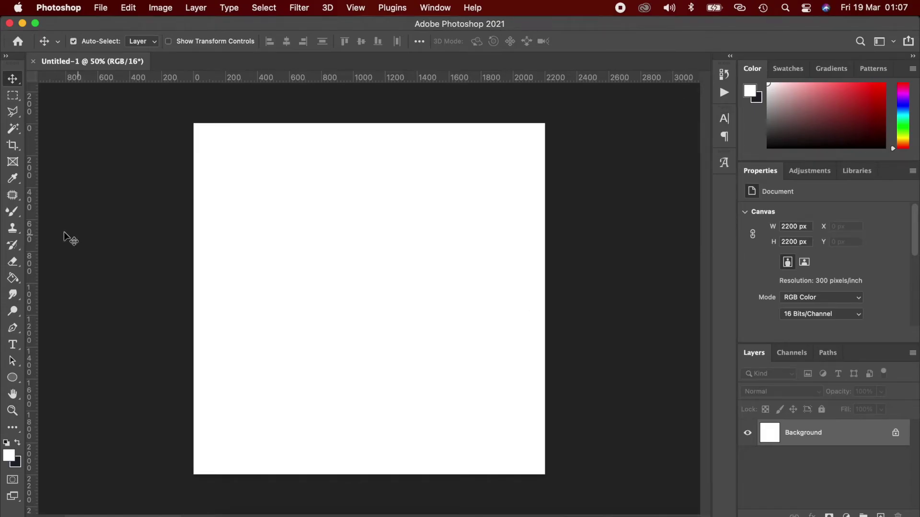
# Draw a 2200 × 2200 px rectangle and position it at 0, 0 to cover the whole canvas
pyautogui.rightClick(13, 379)
pyautogui.click(40, 376)
pyautogui.click(309, 279)
pyautogui.write('2200')
pyautogui.press('Tab')
pyautogui.press('Return')
pyautogui.press('v')
pyautogui.moveTo(230, 221); pyautogui.dragTo(289, 240)
# Fill the full-canvas rectangle with the navy color 28384f
pyautogui.click(783, 304)
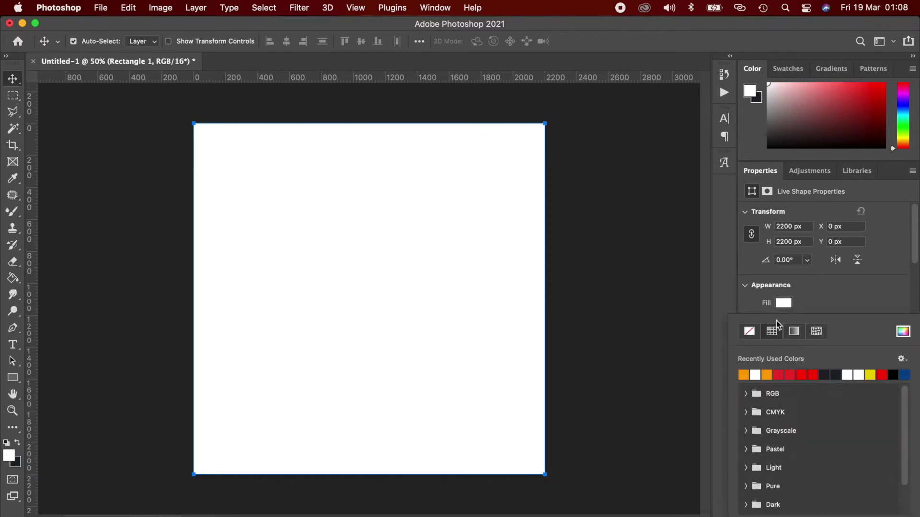
pyautogui.click(903, 329)
pyautogui.write('28384f')
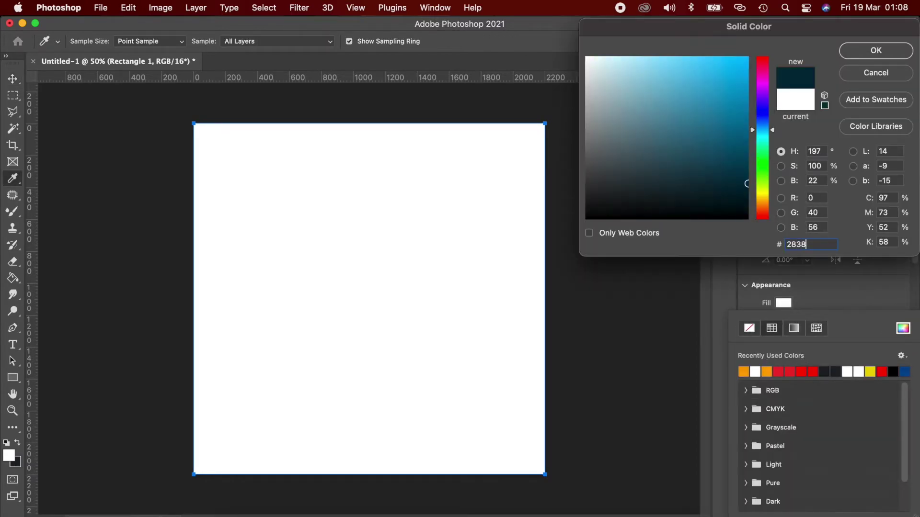
pyautogui.press('Return')
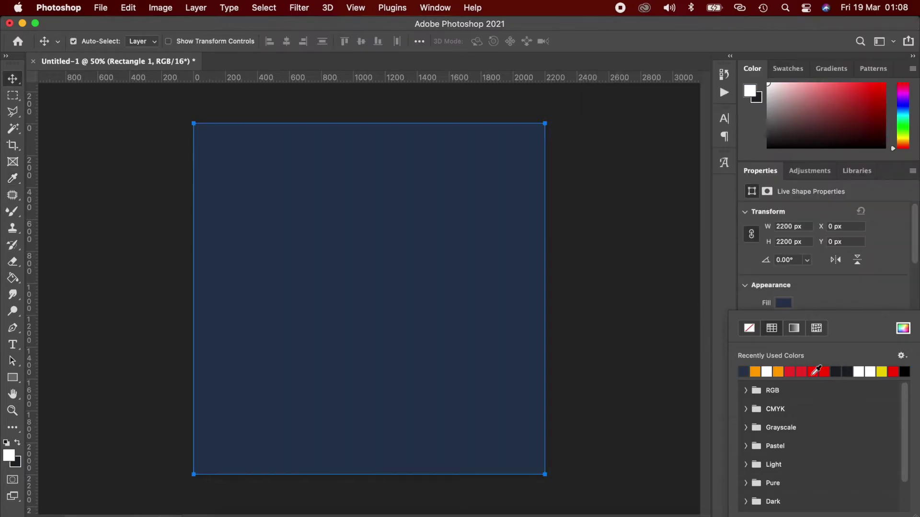
pyautogui.click(790, 302)
# Skew the navy rectangle vertically so its top edge slopes diagonally down across the canvas, accepting conversion to a regular path
pyautogui.press('super+t')
pyautogui.rightClick(415, 209)
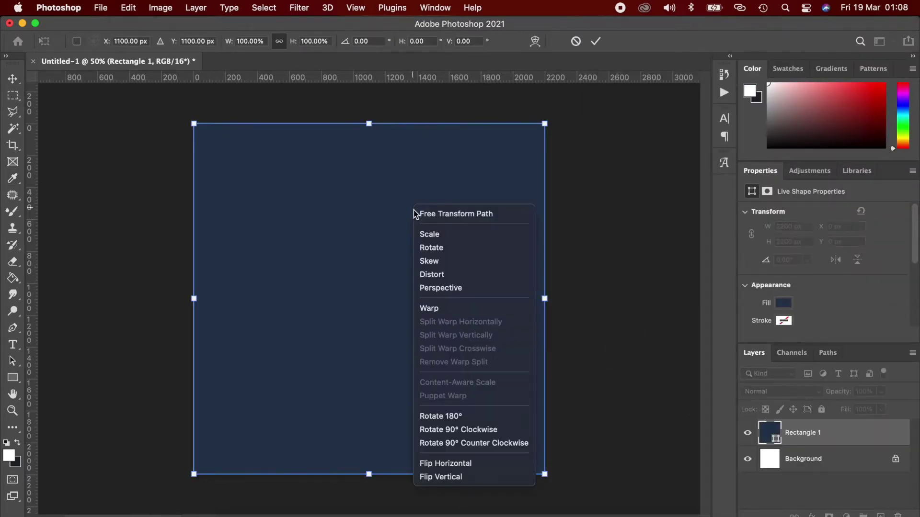
pyautogui.click(452, 264)
pyautogui.press('super+minus')
pyautogui.moveTo(457, 298); pyautogui.dragTo(456, 451)
pyautogui.press('Return')
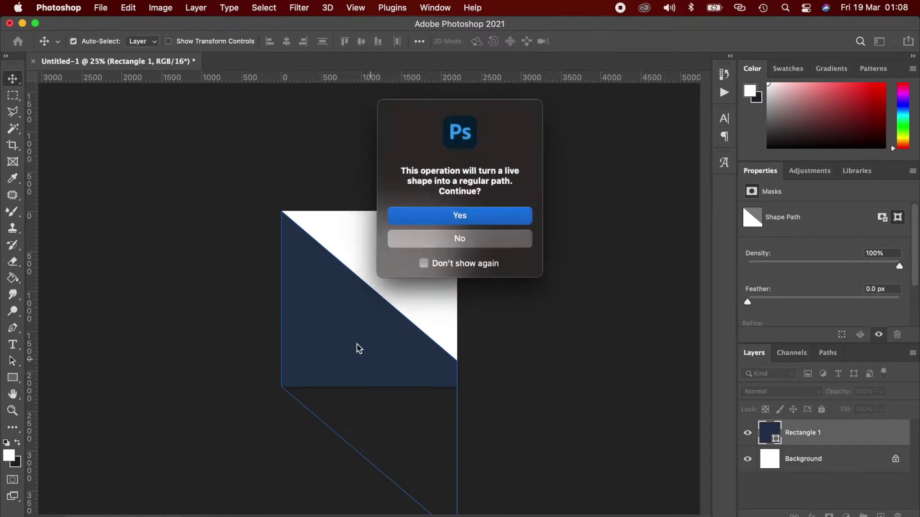
pyautogui.press('Return')
# Enlarge the skewed navy shape in two passes, the second to about 108%, so it covers the canvas's lower-left corner
pyautogui.click(391, 357)
pyautogui.press('super+t')
pyautogui.moveTo(369, 211); pyautogui.dragTo(369, 179)
pyautogui.press('Return')
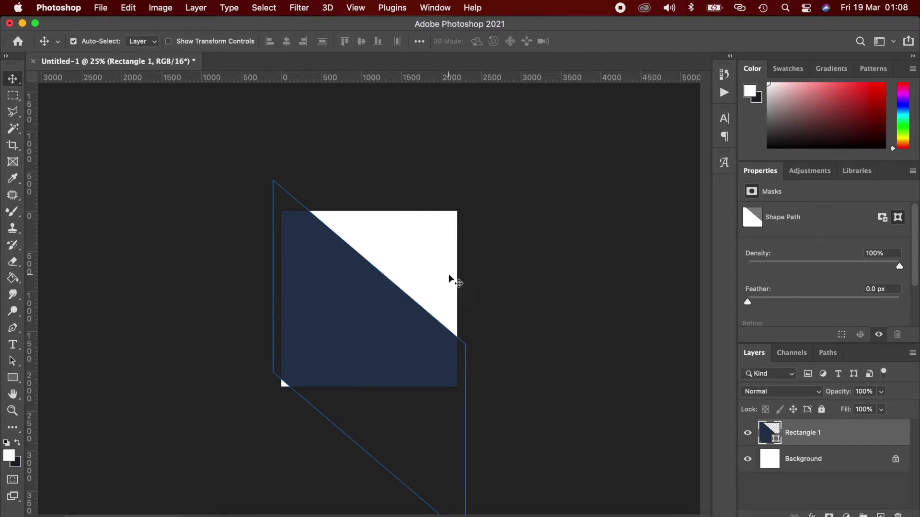
pyautogui.press('super+t')
pyautogui.moveTo(273, 361); pyautogui.dragTo(257, 365)
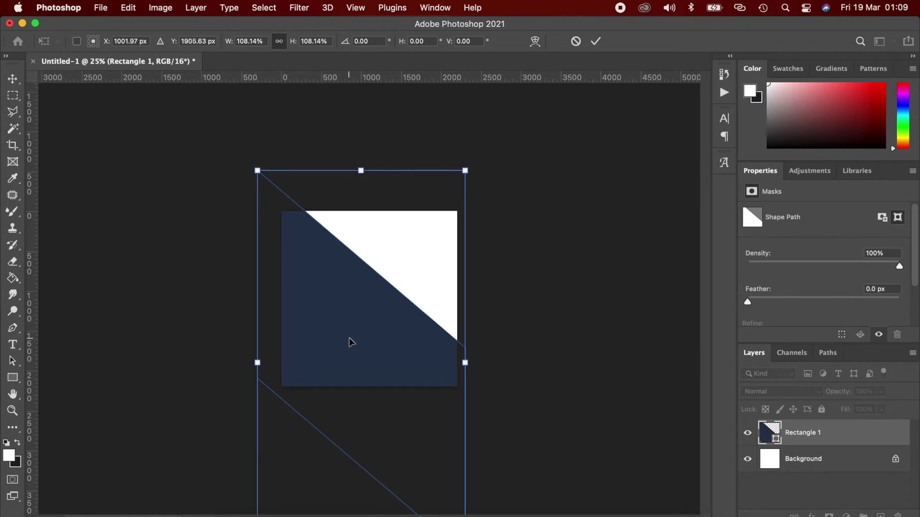
pyautogui.press('Return')
pyautogui.click(541, 349)
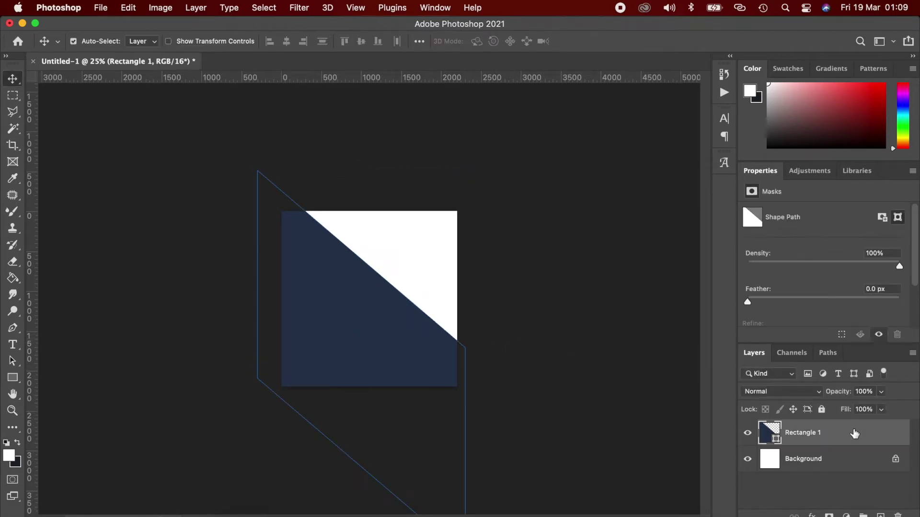
# Add a gradient overlay to the navy shape and set the gradient's starting color stop to 1a283d
pyautogui.doubleClick(854, 433)
pyautogui.moveTo(583, 113); pyautogui.dragTo(631, 116)
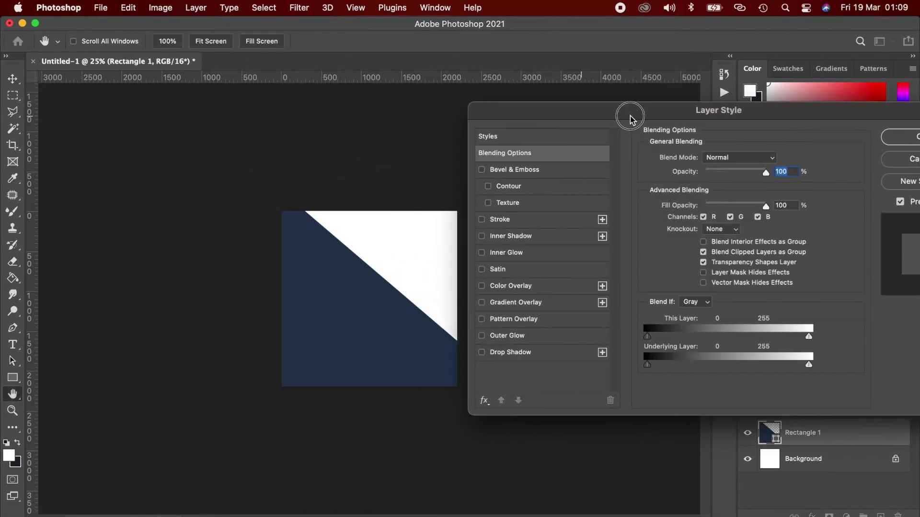
pyautogui.click(547, 306)
pyautogui.click(721, 188)
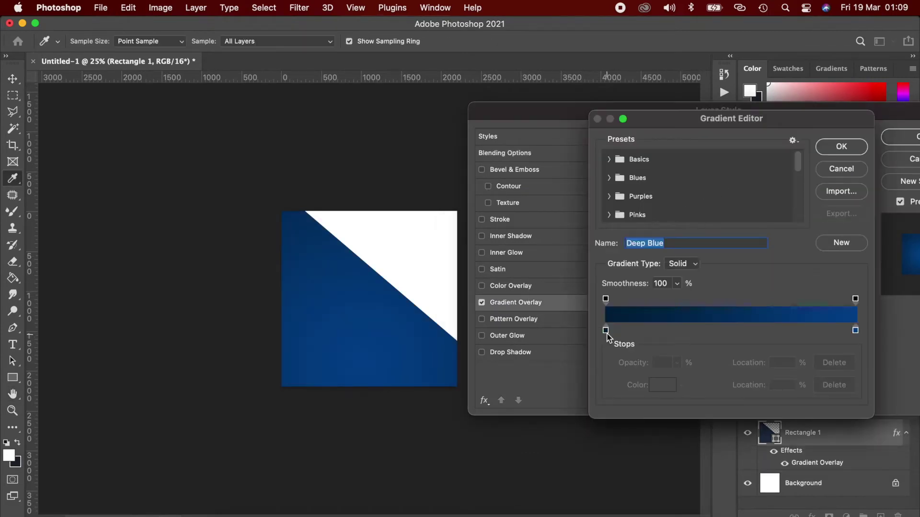
pyautogui.click(606, 331)
pyautogui.doubleClick(606, 331)
pyautogui.write('28384f')
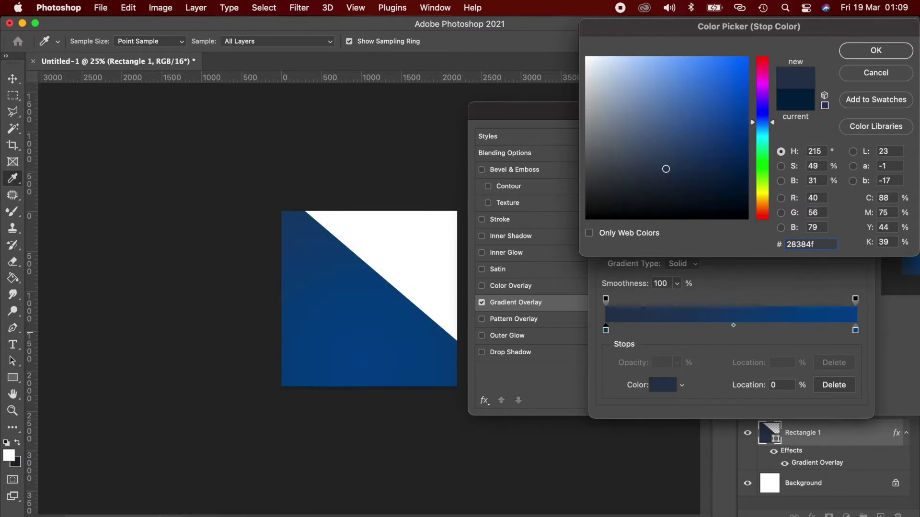
pyautogui.moveTo(675, 166); pyautogui.dragTo(678, 180)
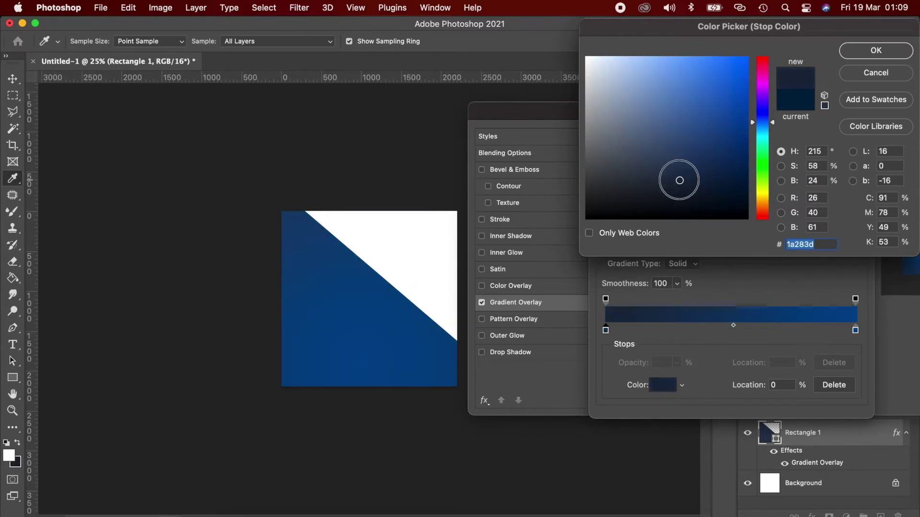
pyautogui.click(868, 50)
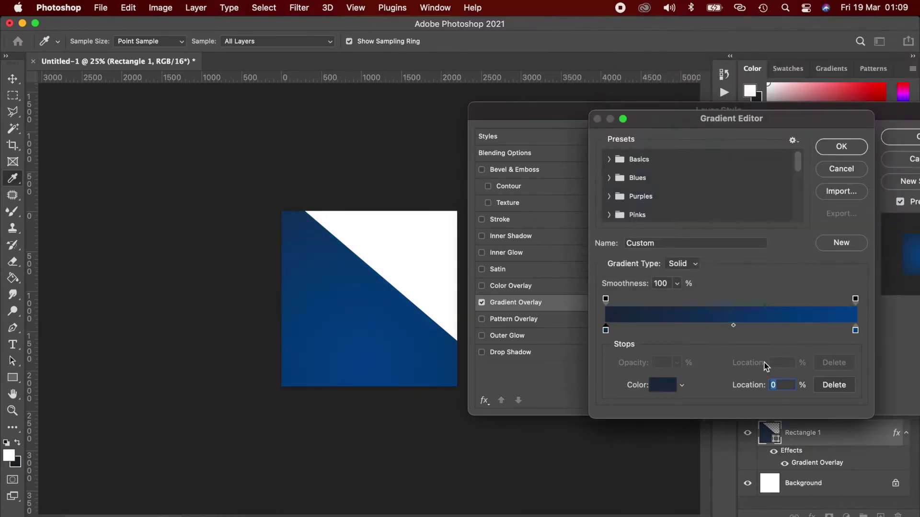
# Set the gradient's end color stop to a slightly brighter navy, adjust the gradient angle, and apply the overlay
pyautogui.click(856, 331)
pyautogui.doubleClick(855, 330)
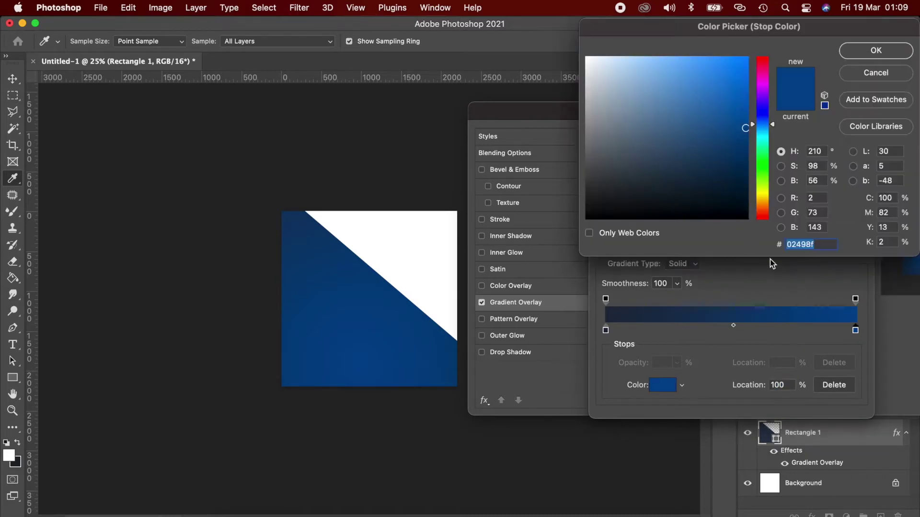
pyautogui.write('28384f')
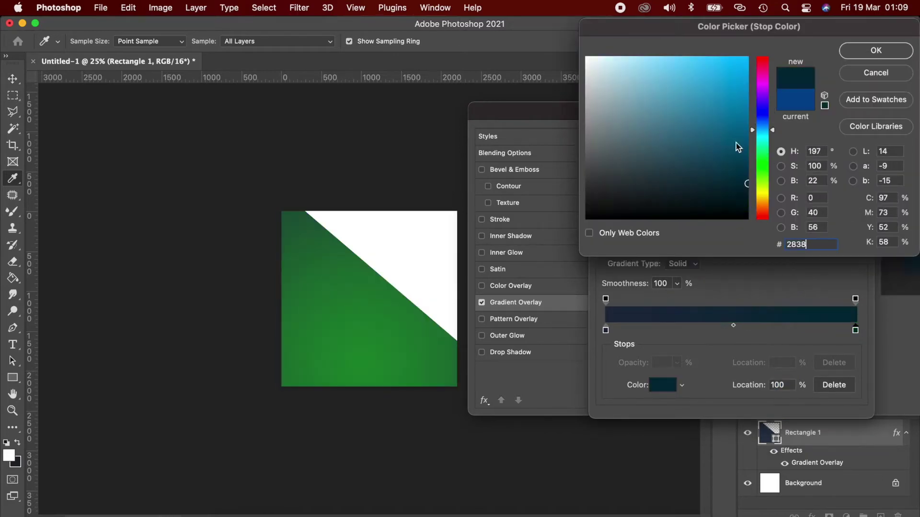
pyautogui.click(691, 166)
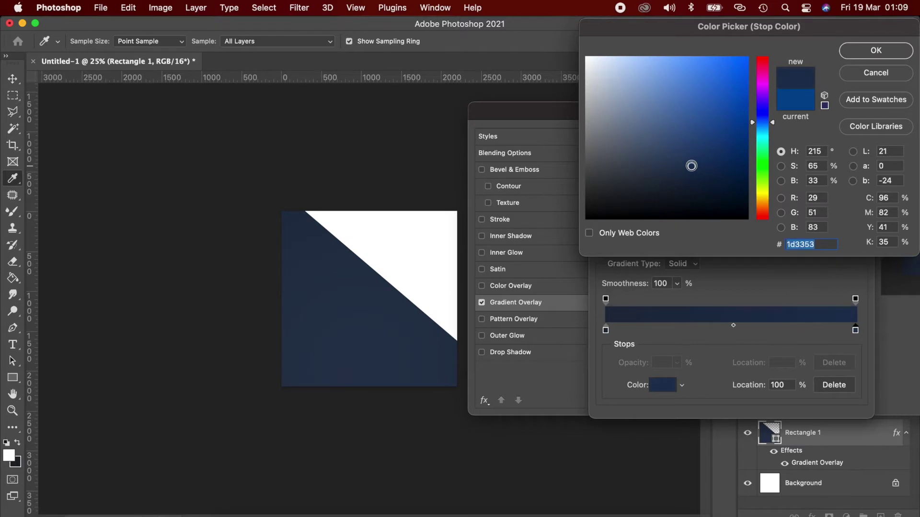
pyautogui.click(700, 152)
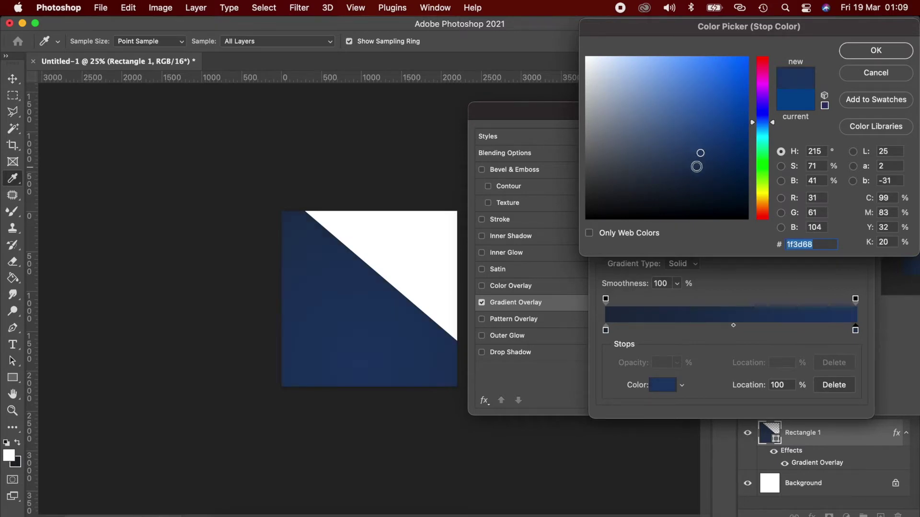
pyautogui.click(875, 51)
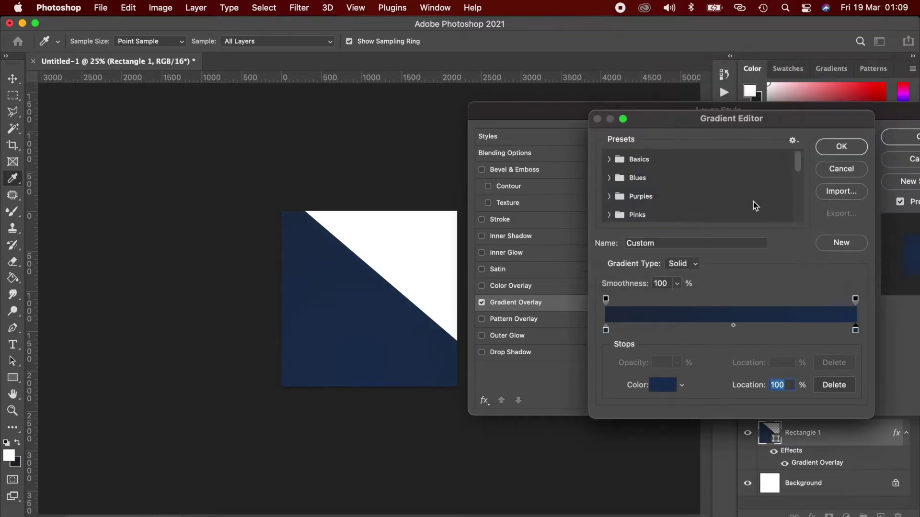
pyautogui.click(856, 156)
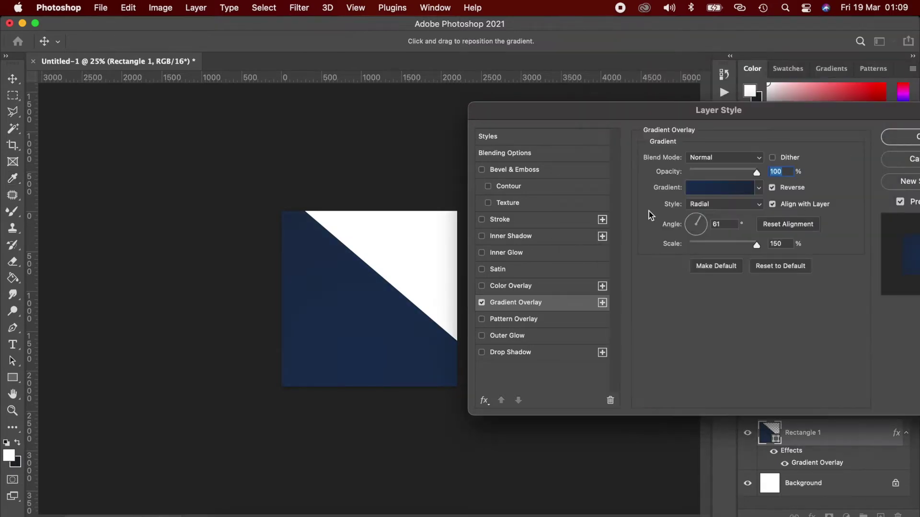
pyautogui.click(694, 219)
pyautogui.click(901, 137)
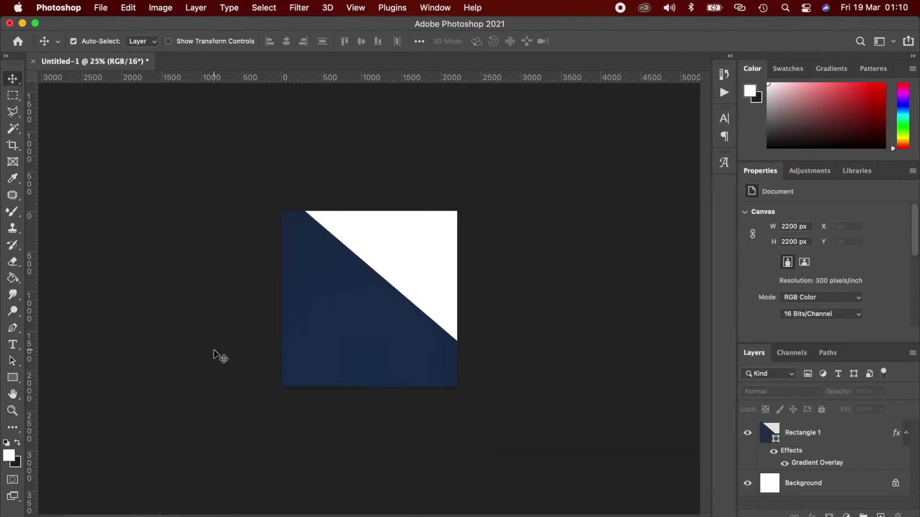
# Draw a white rectangle about 977 × 1293 px and place it over the diagonal edge in the canvas's right half
pyautogui.click(13, 381)
pyautogui.moveTo(343, 244); pyautogui.dragTo(380, 297)
pyautogui.press('v')
pyautogui.moveTo(353, 263); pyautogui.dragTo(407, 291)
# Skew the new white rectangle vertically by about 27°, accepting its conversion to a regular path
pyautogui.press('super+t')
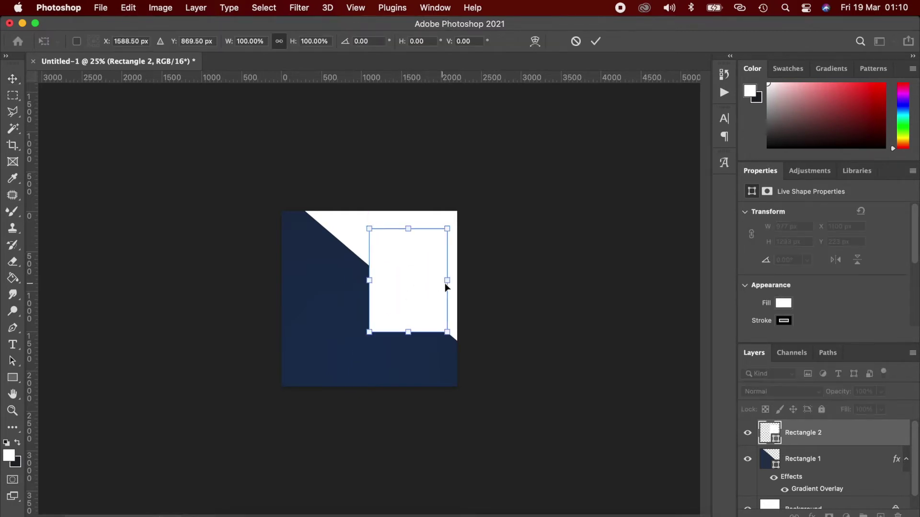
pyautogui.rightClick(392, 283)
pyautogui.click(427, 301)
pyautogui.moveTo(448, 280); pyautogui.dragTo(429, 298)
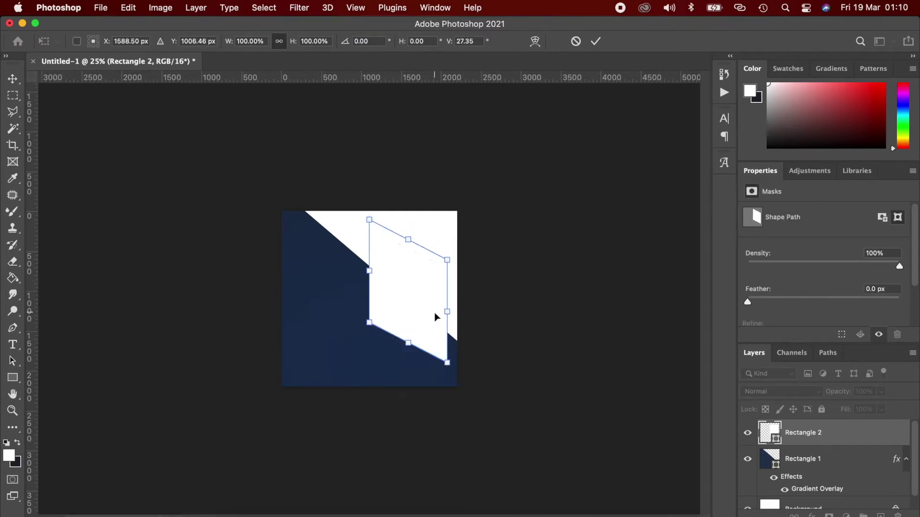
pyautogui.press('Return')
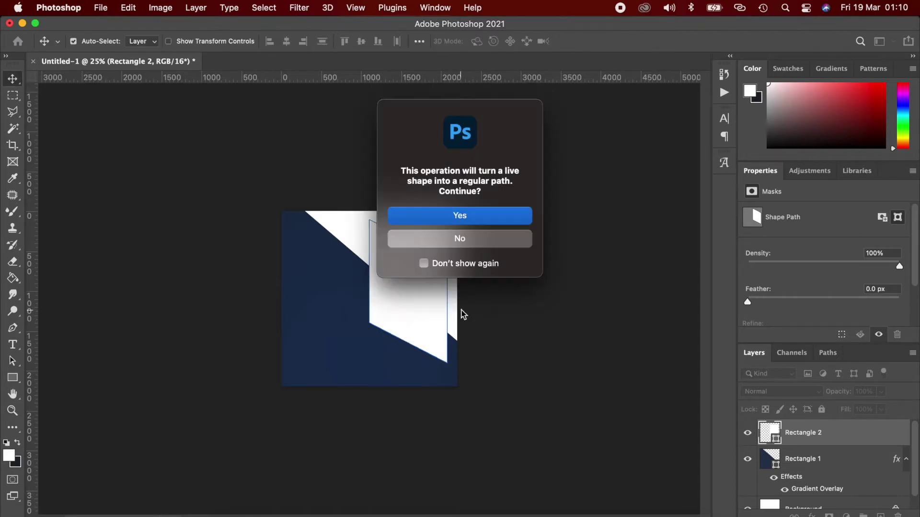
pyautogui.press('Return')
# Remove the stroke from the skewed white panel and fill it with mid gray
pyautogui.press('u')
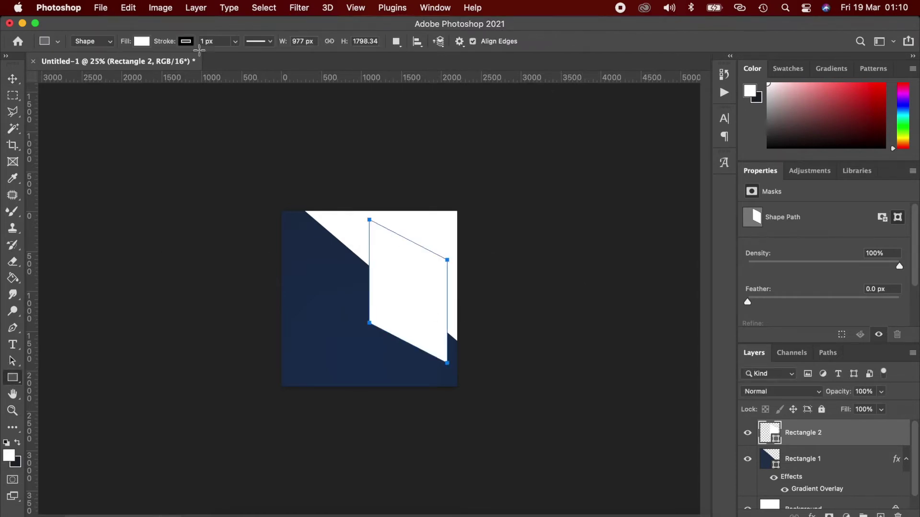
pyautogui.click(187, 42)
pyautogui.click(199, 43)
pyautogui.click(141, 41)
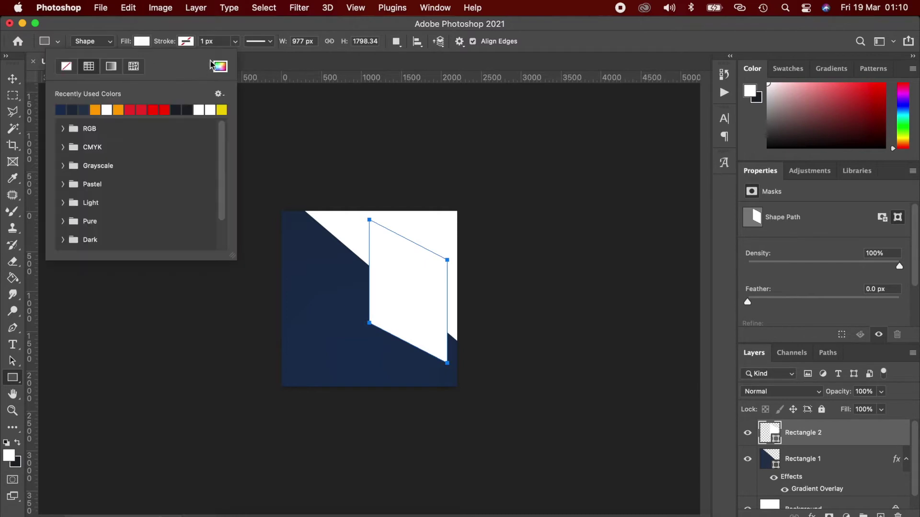
pyautogui.click(220, 66)
pyautogui.click(591, 108)
pyautogui.click(876, 51)
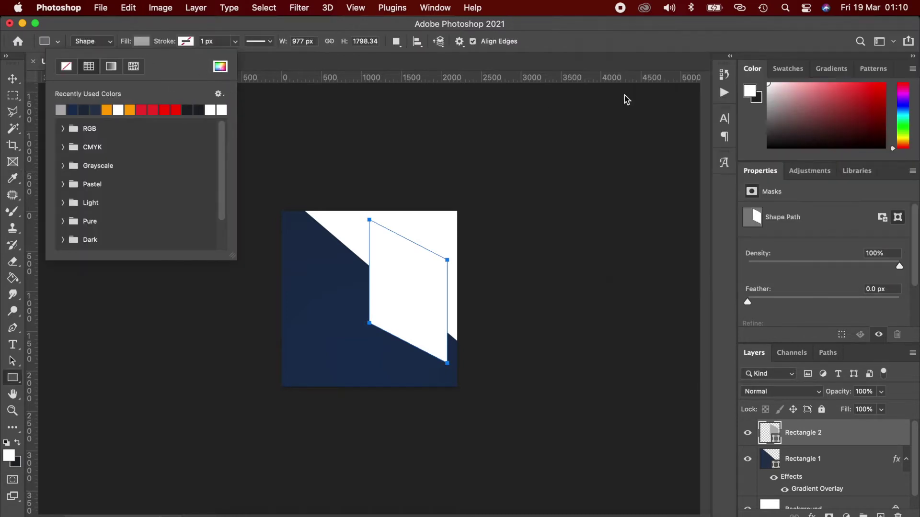
pyautogui.click(148, 41)
pyautogui.press('v')
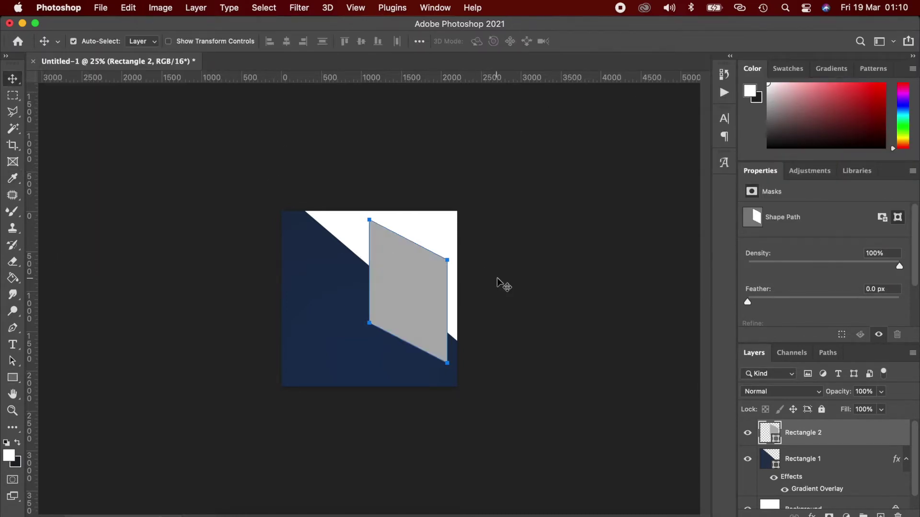
# Skew the gray panel vertically by a further 4.8° and nudge it toward the canvas's right edge
pyautogui.press('cmd+t')
pyautogui.rightClick(403, 288)
pyautogui.click(439, 298)
pyautogui.moveTo(448, 293); pyautogui.dragTo(432, 291)
pyautogui.press('Right')
pyautogui.press('Right')
pyautogui.press('Right')
pyautogui.press('Right')
pyautogui.press('Right')
pyautogui.press('Right')
pyautogui.press('Right')
pyautogui.press('Right')
pyautogui.press('Right')
pyautogui.press('Right')
pyautogui.press('Right')
pyautogui.press('Right')
pyautogui.press('Right')
pyautogui.press('Right')
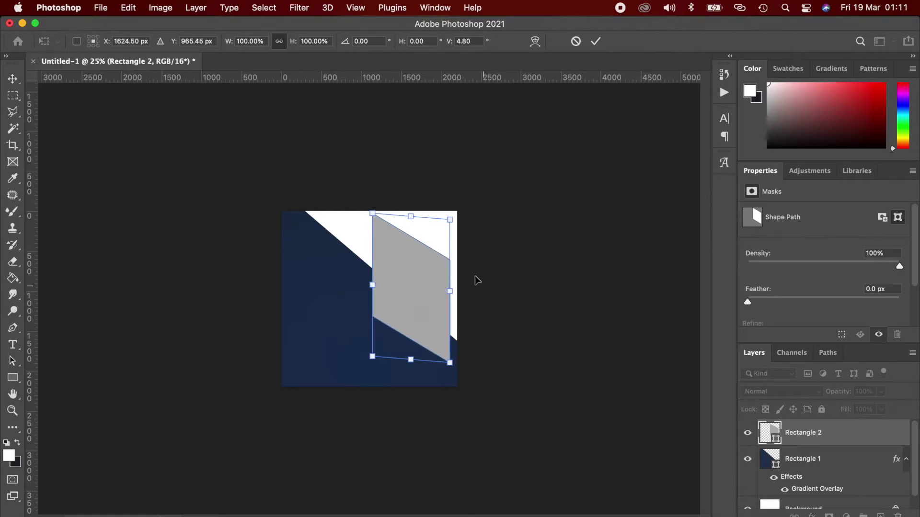
pyautogui.press('Return')
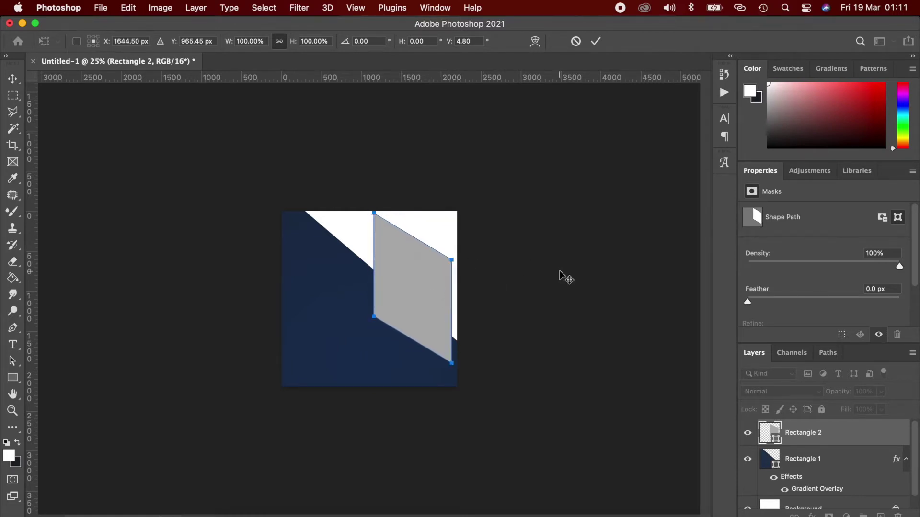
pyautogui.click(504, 290)
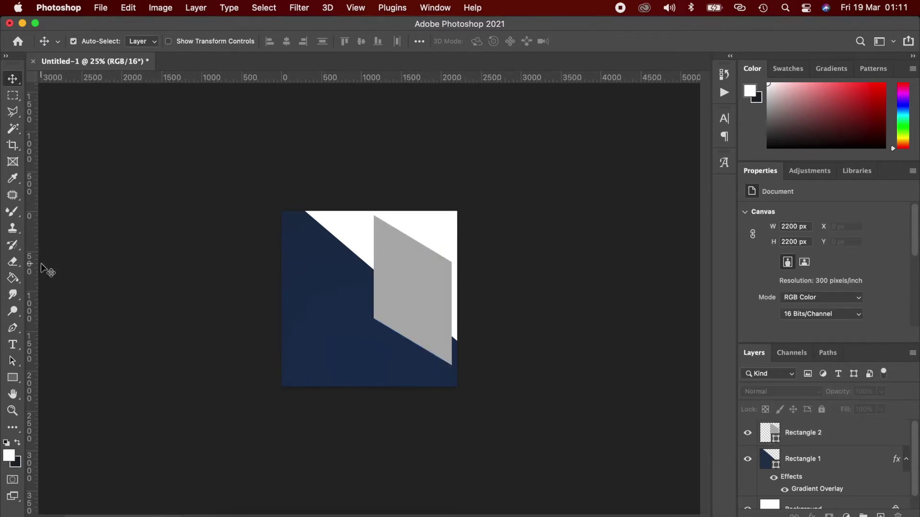
# Draw a small white rectangle about 313 × 157 px on the navy area, left of the gray panel
pyautogui.click(13, 377)
pyautogui.moveTo(305, 319); pyautogui.dragTo(331, 331)
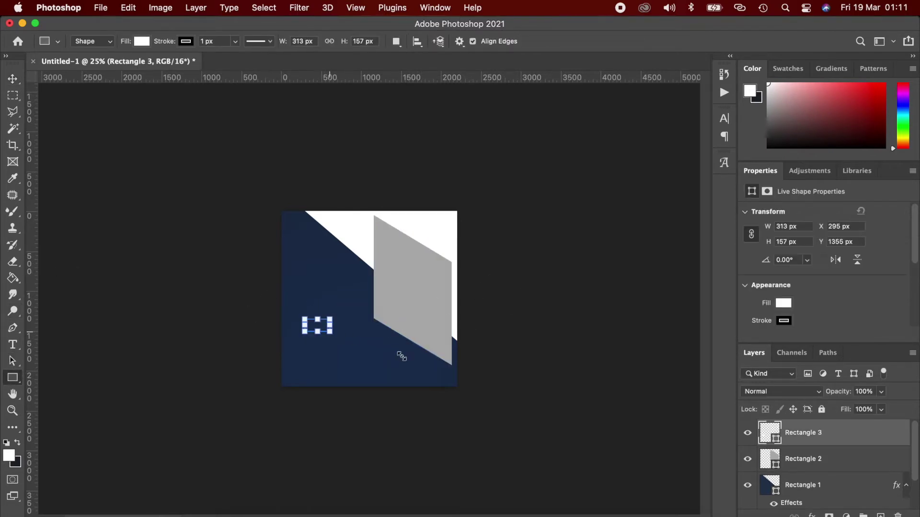
pyautogui.rightClick(318, 329)
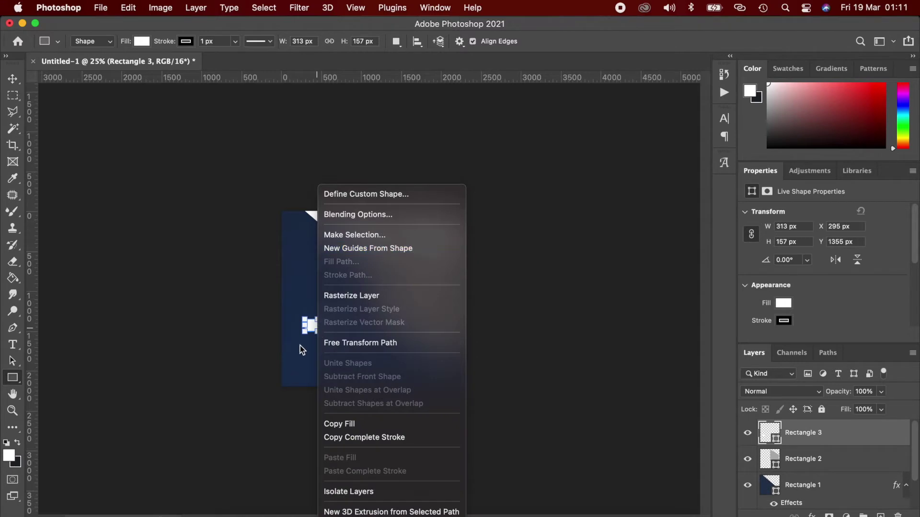
pyautogui.click(297, 353)
# Skew the small white rectangle vertically by about 20.8°, accepting its conversion to a regular path
pyautogui.press('super+t')
pyautogui.rightClick(313, 327)
pyautogui.click(358, 297)
pyautogui.moveTo(333, 333); pyautogui.dragTo(382, 342)
pyautogui.press('super+z')
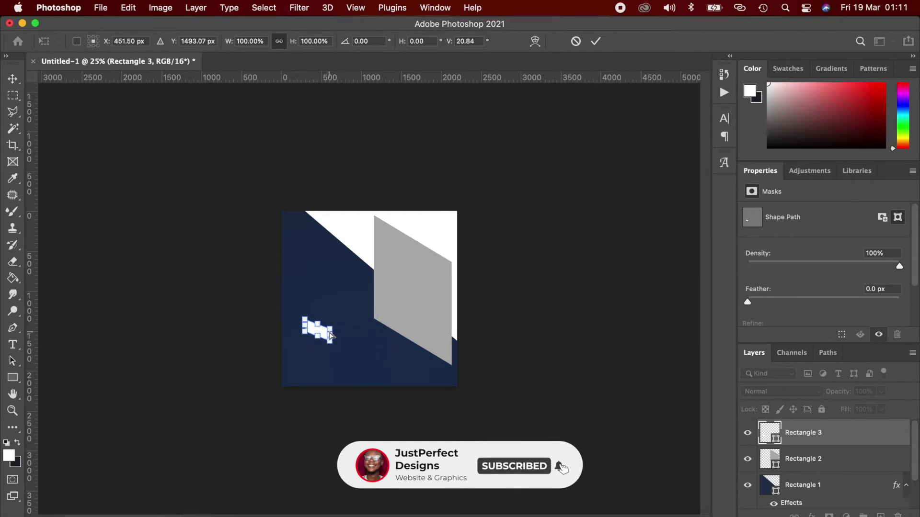
pyautogui.press('Return')
pyautogui.press('Return')
# Move the small skewed white rectangle to just below the gray panel's lower-left corner
pyautogui.moveTo(265, 326); pyautogui.dragTo(386, 343)
pyautogui.press('super+z')
pyautogui.press('v')
# Skew the small white rectangle vertically by a further 14.2° and nudge it up close to the gray panel's slanted lower edge
pyautogui.press('super+t')
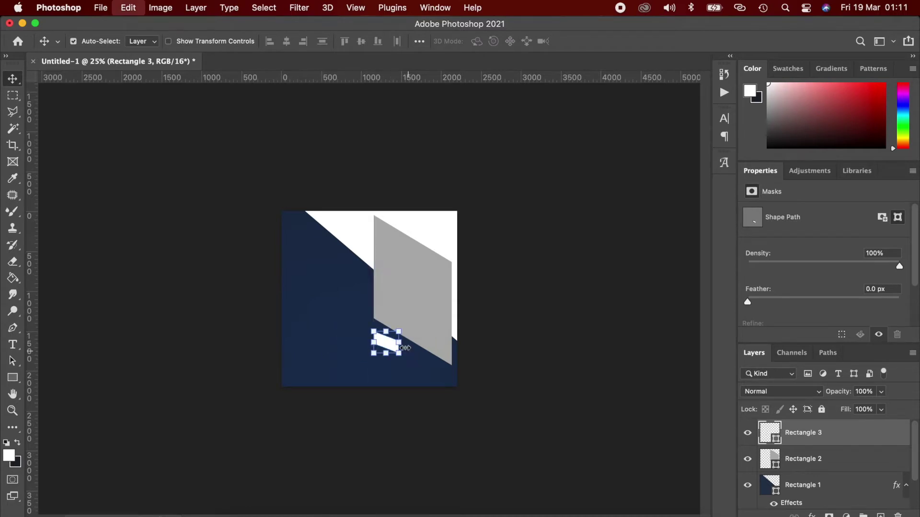
pyautogui.rightClick(392, 346)
pyautogui.click(429, 294)
pyautogui.moveTo(396, 347); pyautogui.dragTo(455, 341)
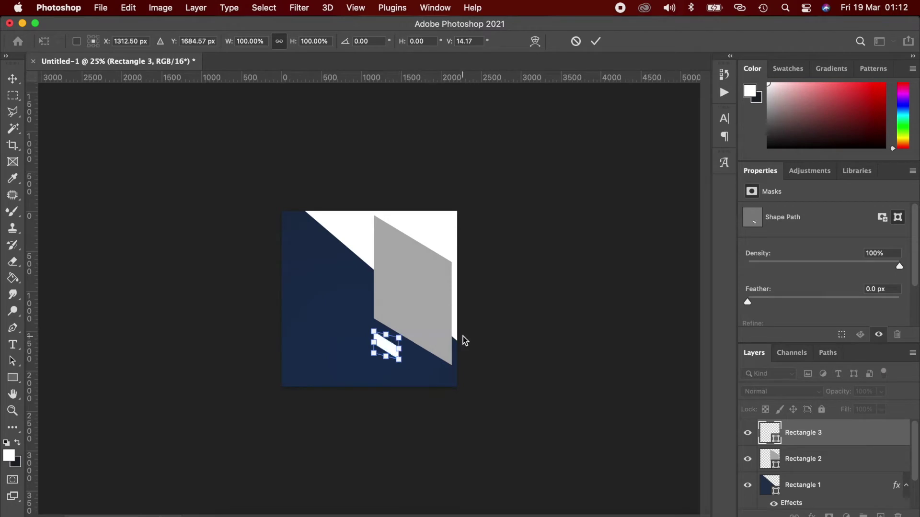
pyautogui.moveTo(391, 350)
pyautogui.mouseDown()
pyautogui.moveTo(402, 337)
pyautogui.moveTo(390, 337)
pyautogui.mouseUp()
pyautogui.press('Return')
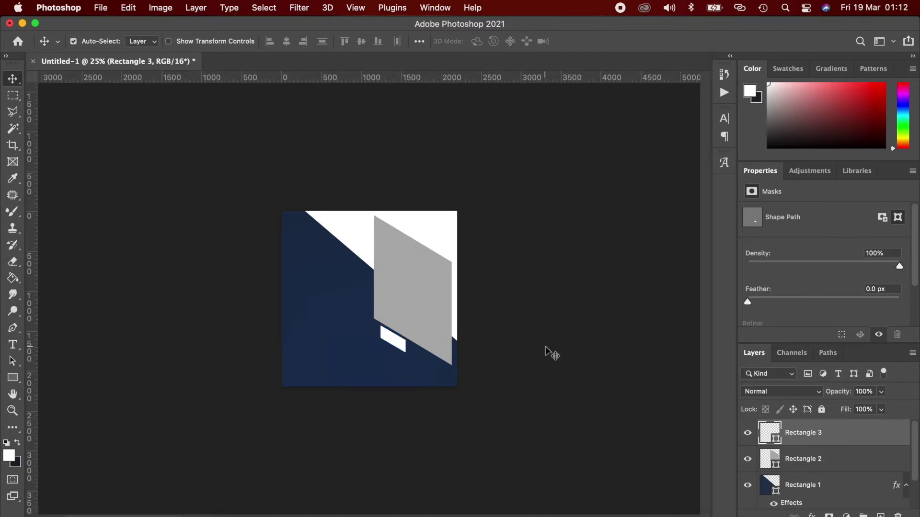
pyautogui.click(545, 348)
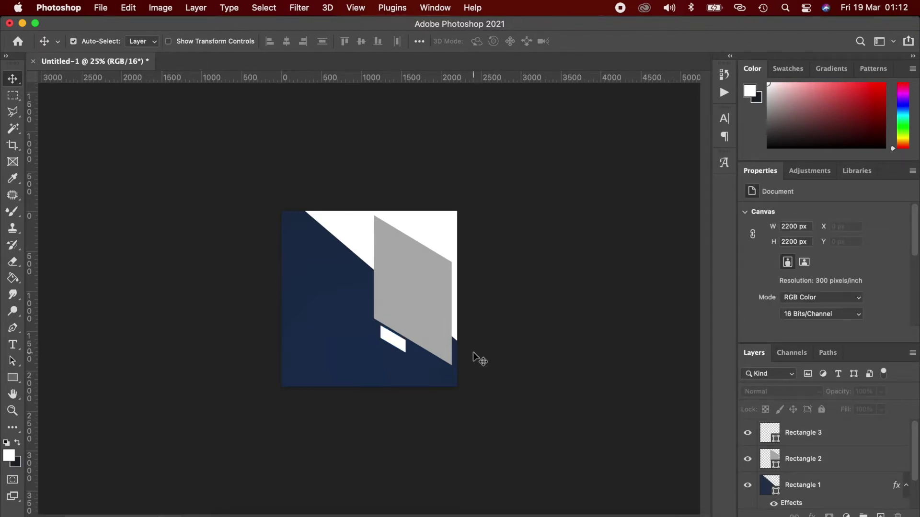
# Duplicate the small skewed rectangle, scale the copy to about 307% and place it over the canvas's upper-right edge, overlapping the gray panel
pyautogui.click(400, 347)
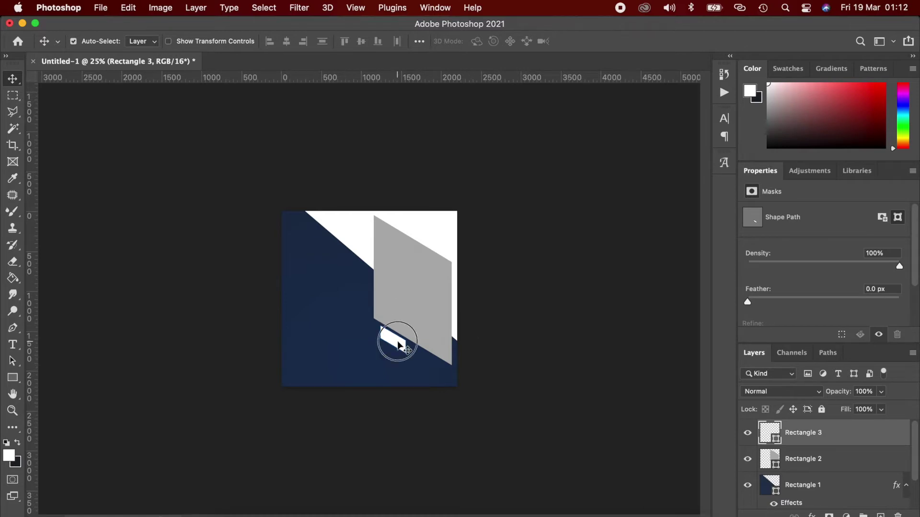
pyautogui.moveTo(390, 338); pyautogui.dragTo(424, 294)
pyautogui.hotkey('ctrl', 't')
pyautogui.moveTo(427, 253); pyautogui.dragTo(444, 253)
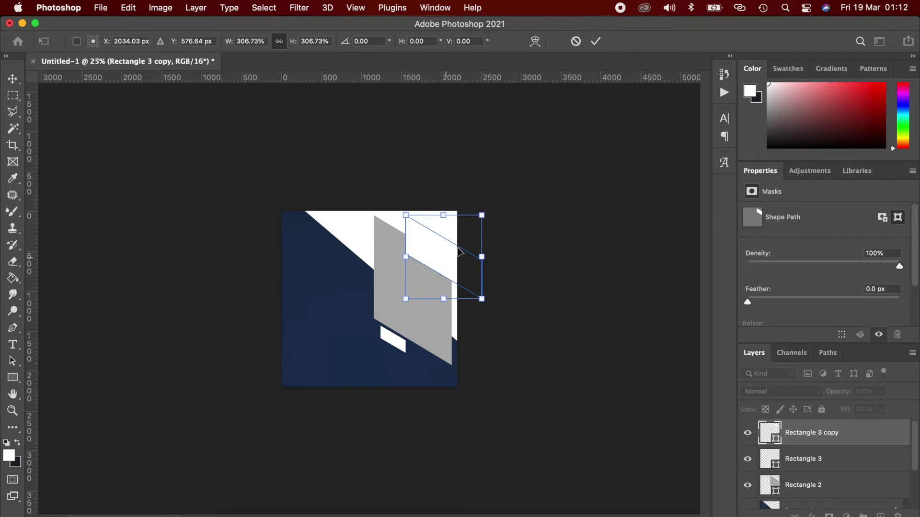
pyautogui.press('Return')
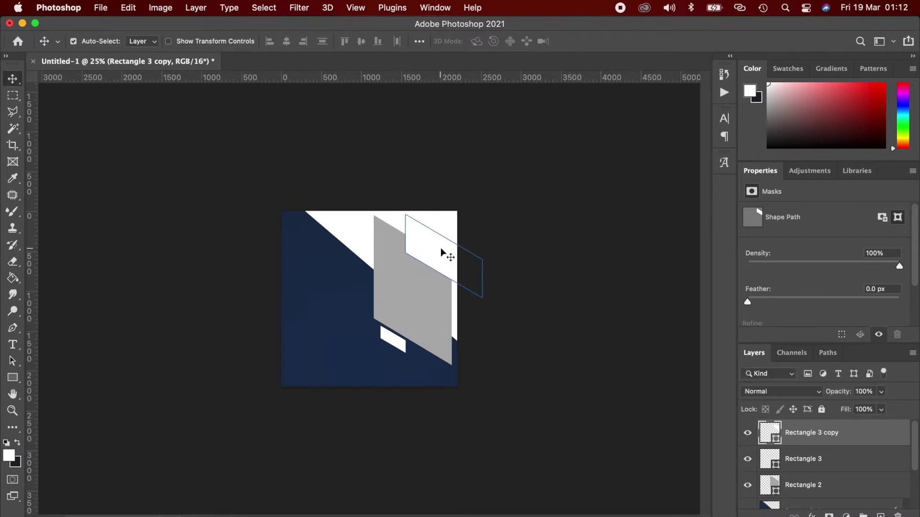
pyautogui.click(527, 286)
# Remove the stroke from the enlarged white copy and from the small white rectangle
pyautogui.click(435, 247)
pyautogui.click(11, 378)
pyautogui.click(141, 41)
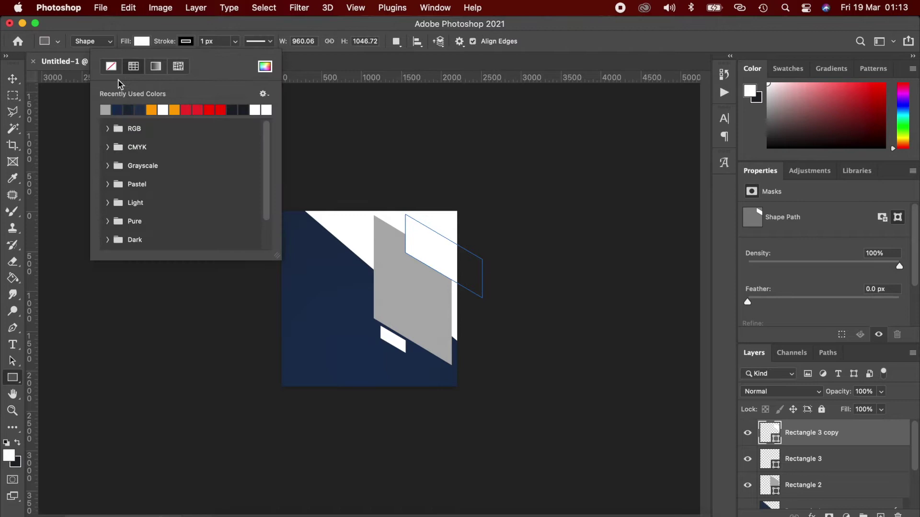
pyautogui.press('v')
pyautogui.click(392, 340)
pyautogui.click(11, 377)
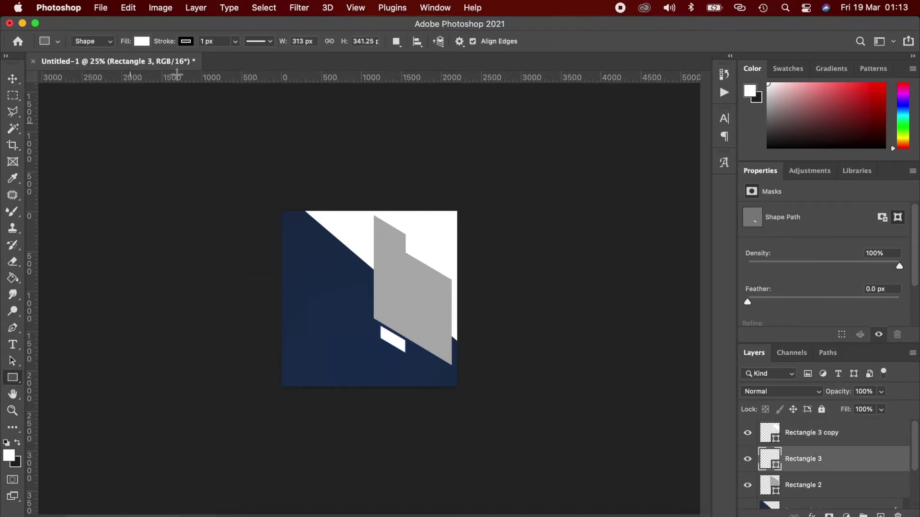
pyautogui.click(142, 41)
pyautogui.click(111, 66)
pyautogui.click(187, 41)
pyautogui.click(430, 253)
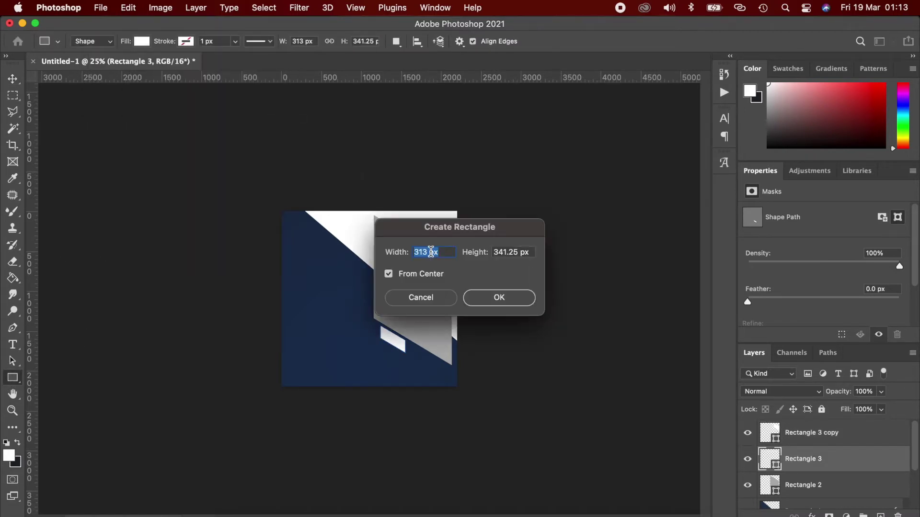
pyautogui.click(428, 297)
pyautogui.press('v')
# Fill the enlarged rectangle copy with #ee3135 and set its blend mode to Multiply
pyautogui.click(436, 247)
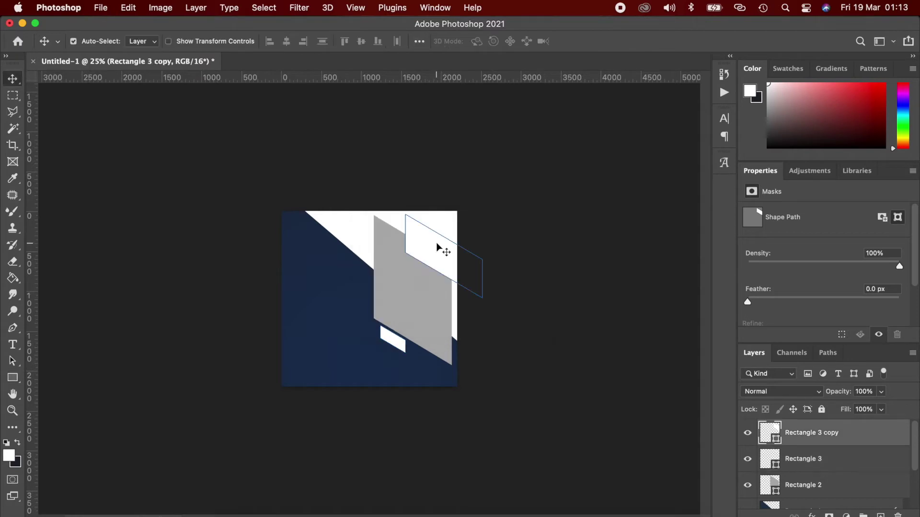
pyautogui.doubleClick(777, 441)
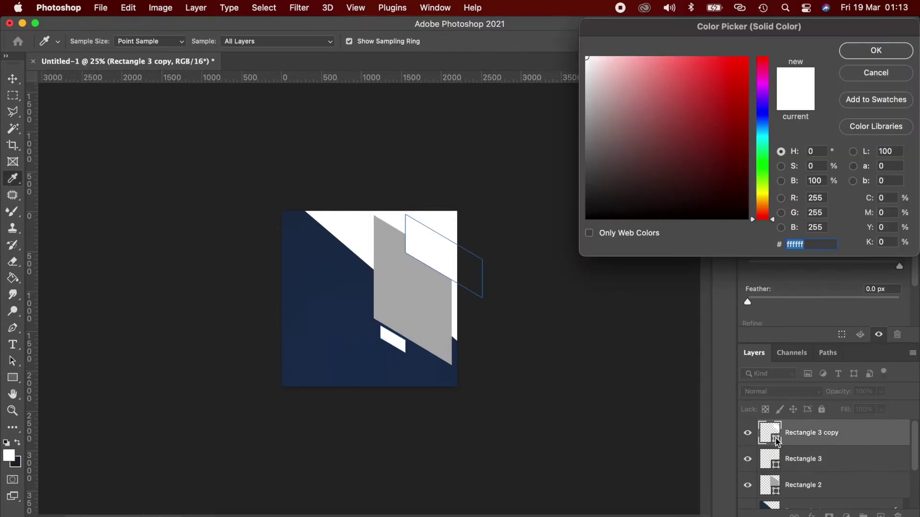
pyautogui.write('ee')
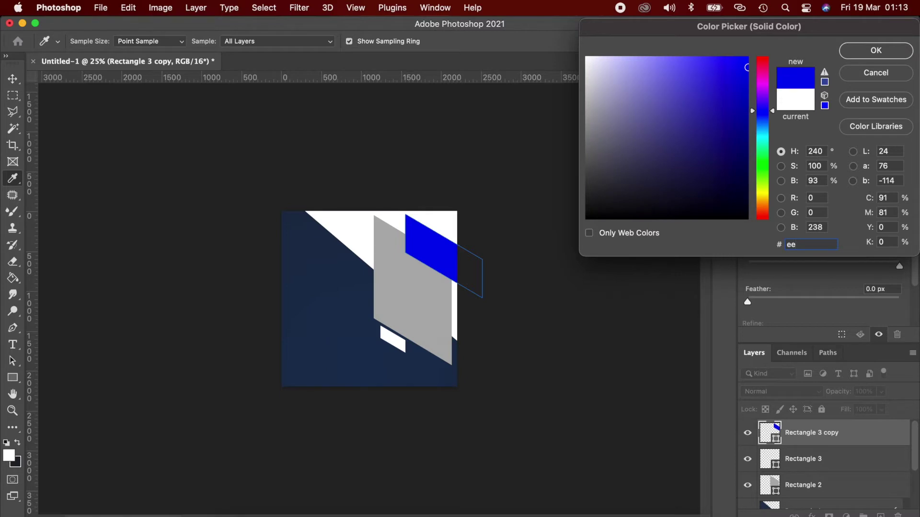
pyautogui.write('3135')
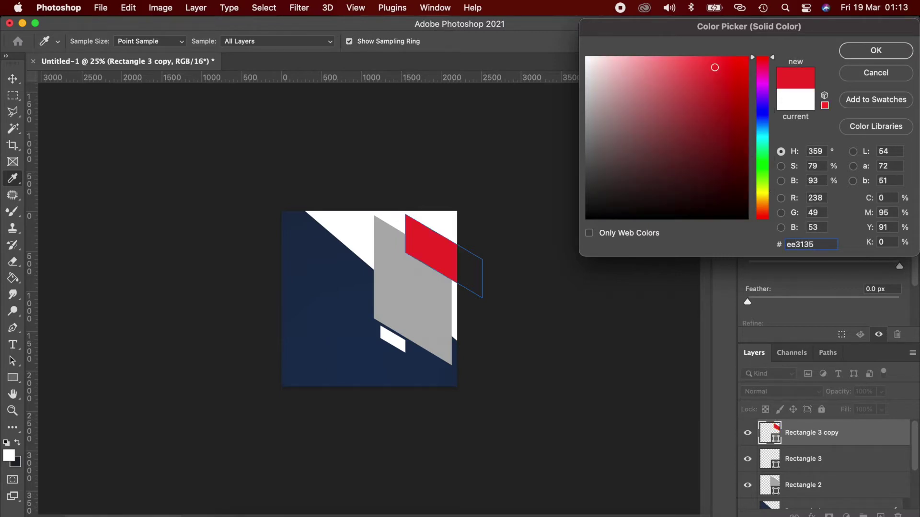
pyautogui.press('Return')
pyautogui.press('v')
pyautogui.click(781, 391)
pyautogui.click(762, 433)
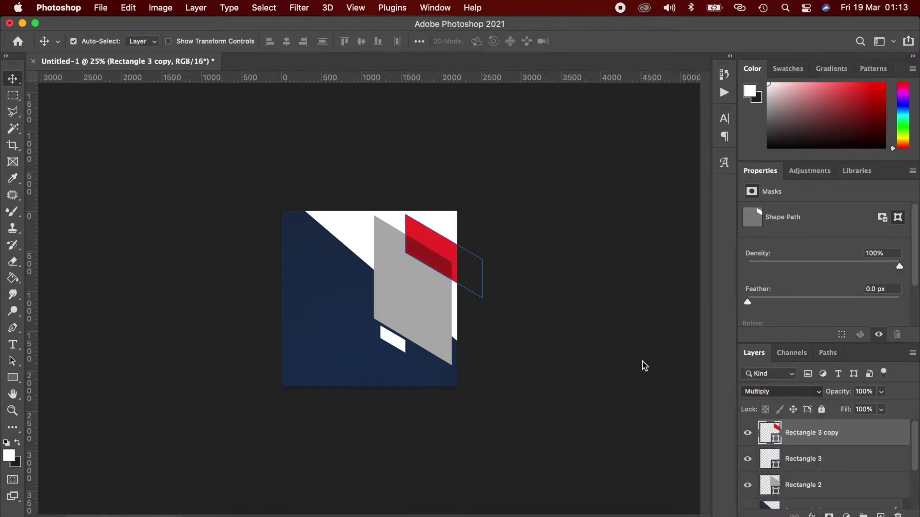
# Fill the small skewed rectangle below the gray panel with #ee3135
pyautogui.click(395, 343)
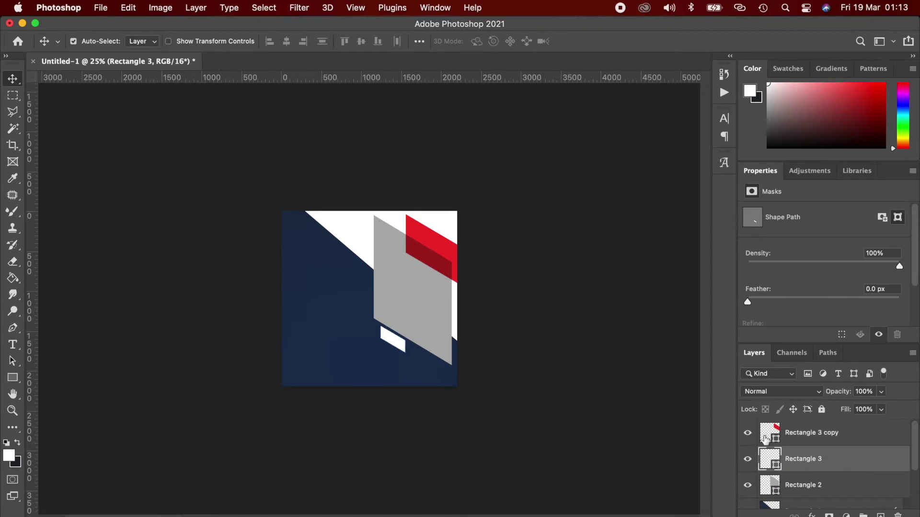
pyautogui.doubleClick(777, 470)
pyautogui.write('ee3135')
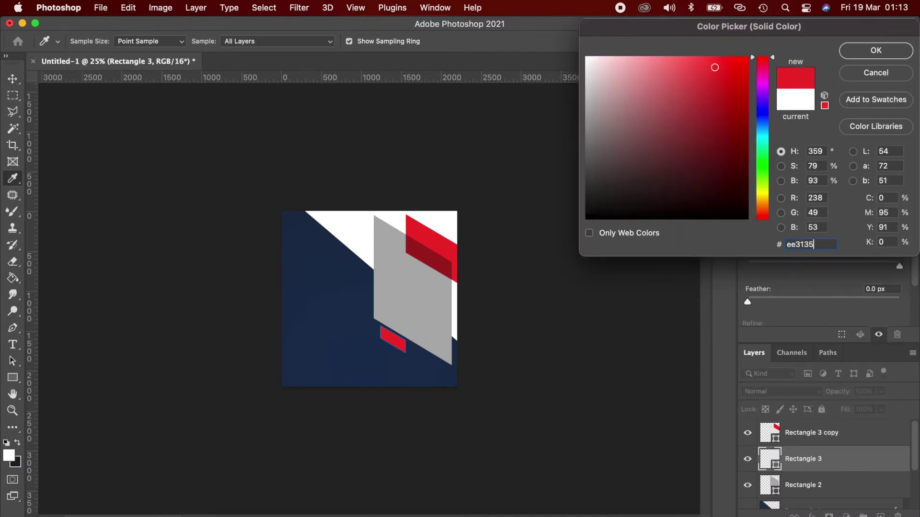
pyautogui.press('Return')
pyautogui.click(505, 344)
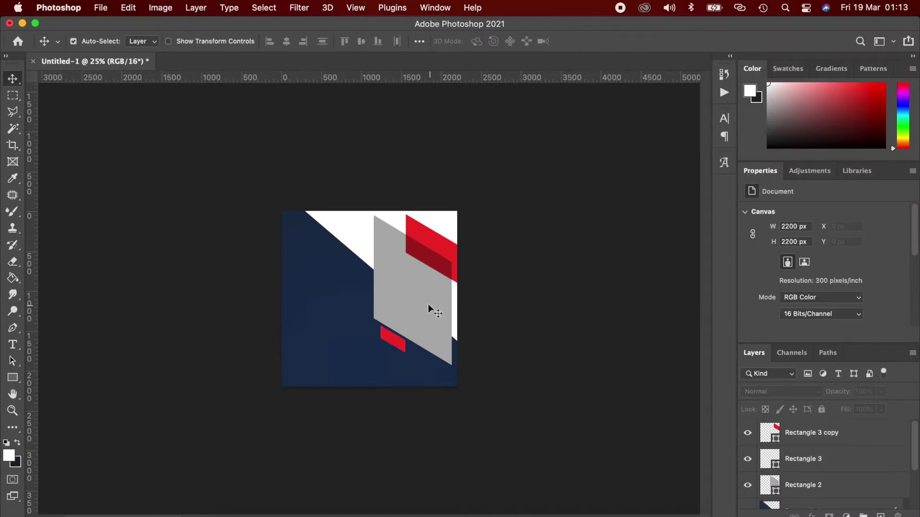
# Switch to Finder and place the Unsplash photo of the suited man from Downloads into the Photoshop document
pyautogui.click(232, 516)
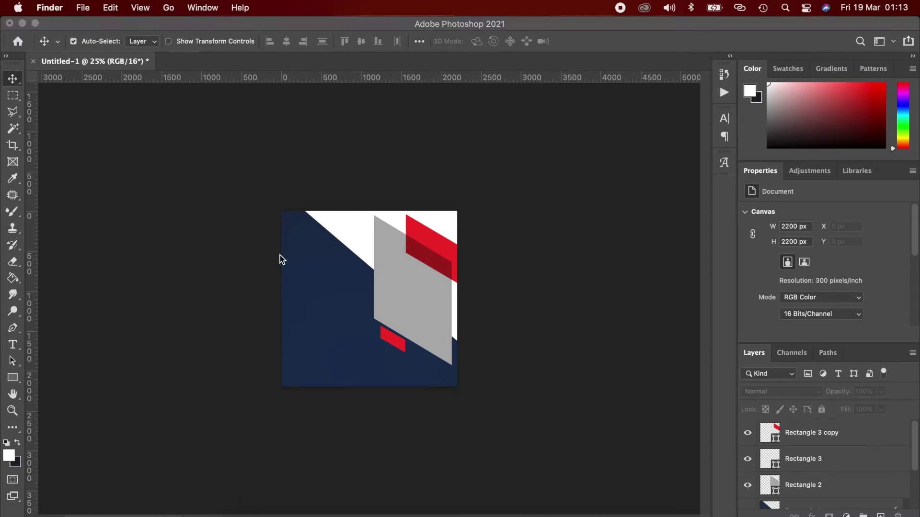
pyautogui.click(217, 201)
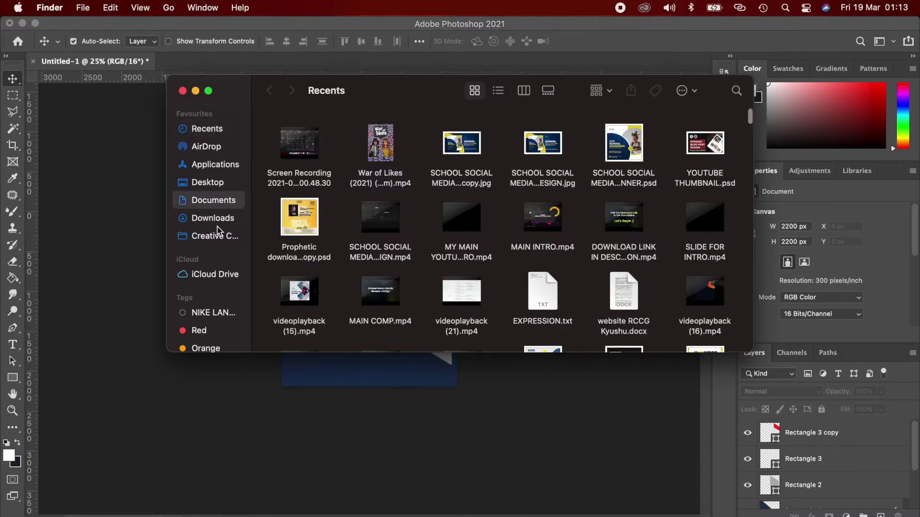
pyautogui.click(217, 222)
pyautogui.doubleClick(311, 144)
pyautogui.moveTo(363, 207); pyautogui.dragTo(361, 382)
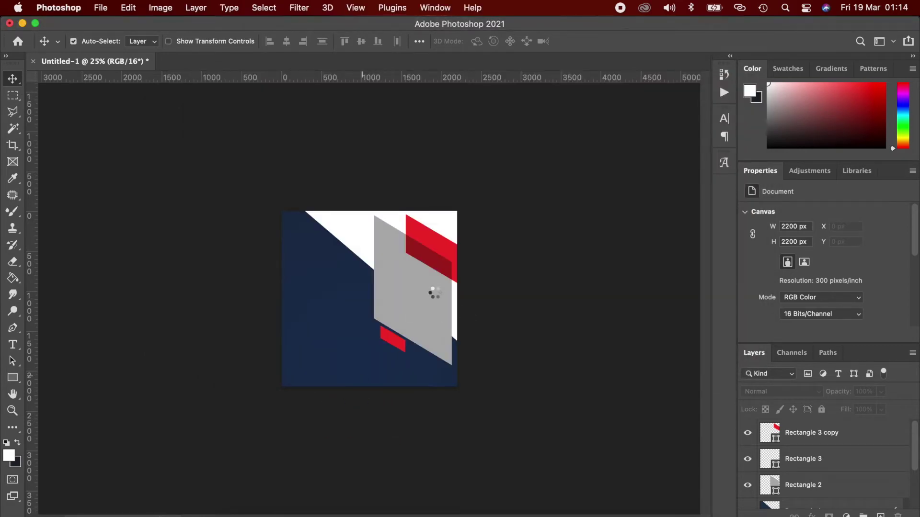
# Scale the placed photo to about 7.6% and position it so it covers the gray panel
pyautogui.moveTo(372, 305); pyautogui.dragTo(402, 288)
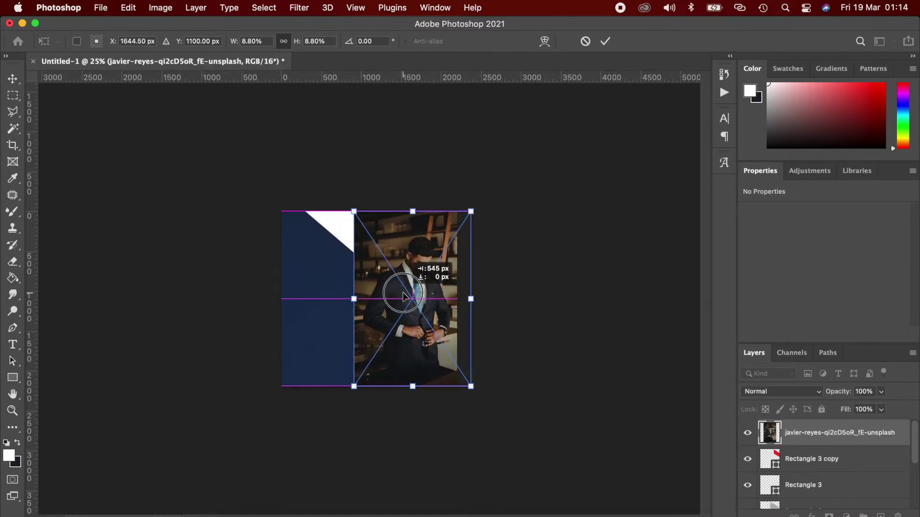
pyautogui.moveTo(413, 378); pyautogui.dragTo(413, 338)
pyautogui.moveTo(423, 283)
pyautogui.mouseDown()
pyautogui.moveTo(427, 309)
pyautogui.moveTo(427, 297)
pyautogui.mouseUp()
pyautogui.moveTo(413, 226); pyautogui.dragTo(411, 226)
pyautogui.moveTo(414, 258); pyautogui.dragTo(414, 267)
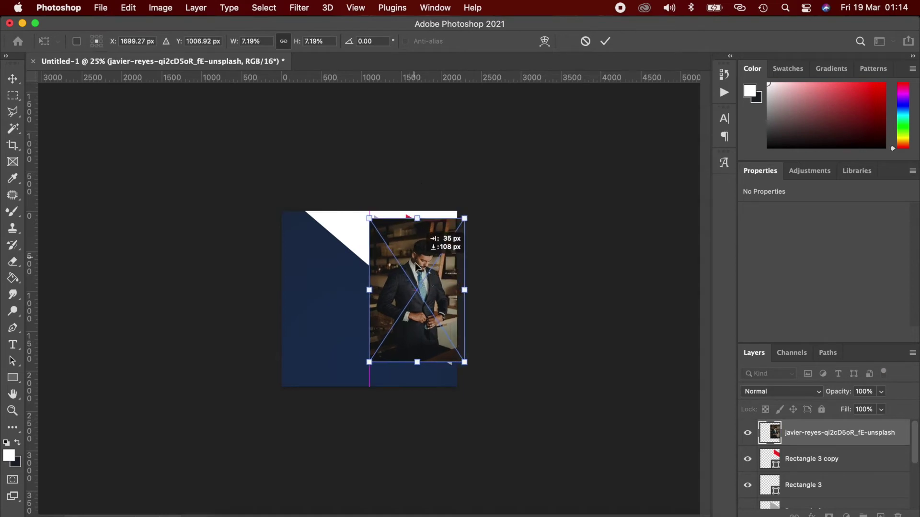
pyautogui.moveTo(414, 215); pyautogui.dragTo(415, 210)
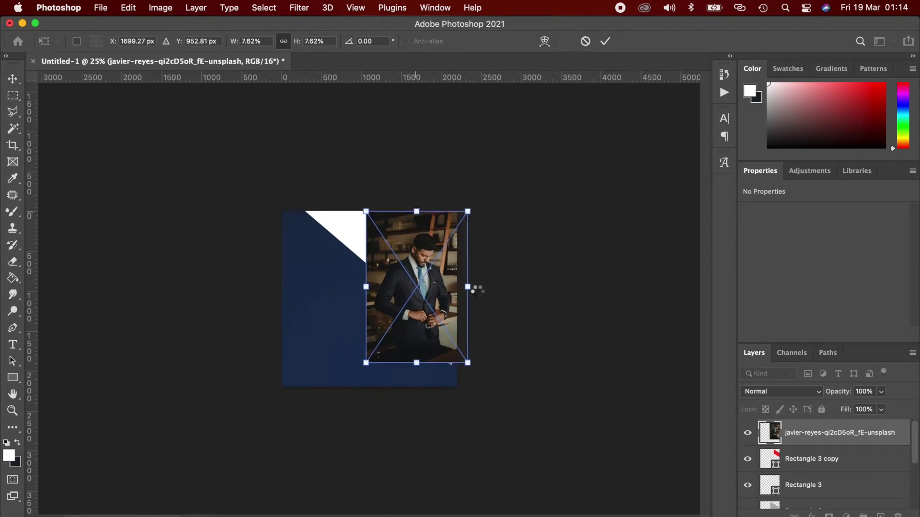
pyautogui.press('Return')
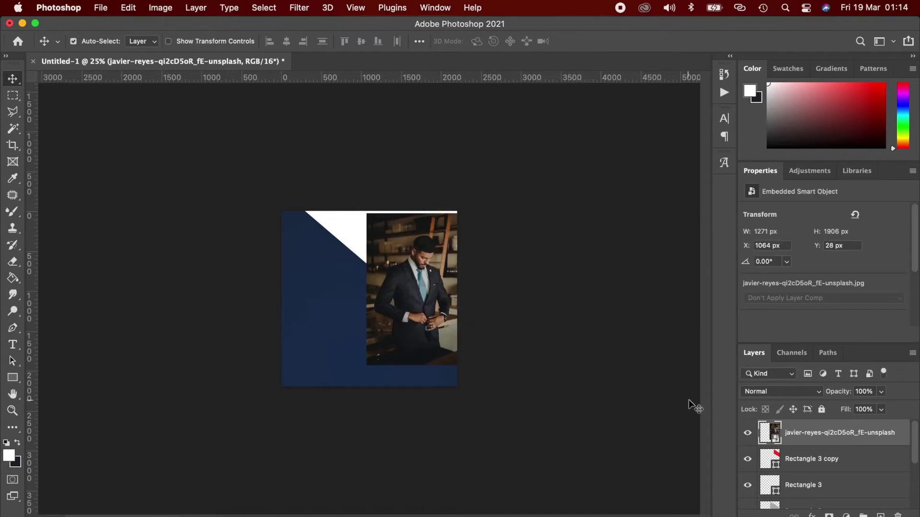
# Move the photo layer directly above the gray panel's layer and clip it to that panel
pyautogui.keyDown('alt'); pyautogui.click(836, 444); pyautogui.keyUp('alt')
pyautogui.press('super+z')
pyautogui.moveTo(837, 444); pyautogui.dragTo(835, 499)
pyautogui.press('super+alt+g')
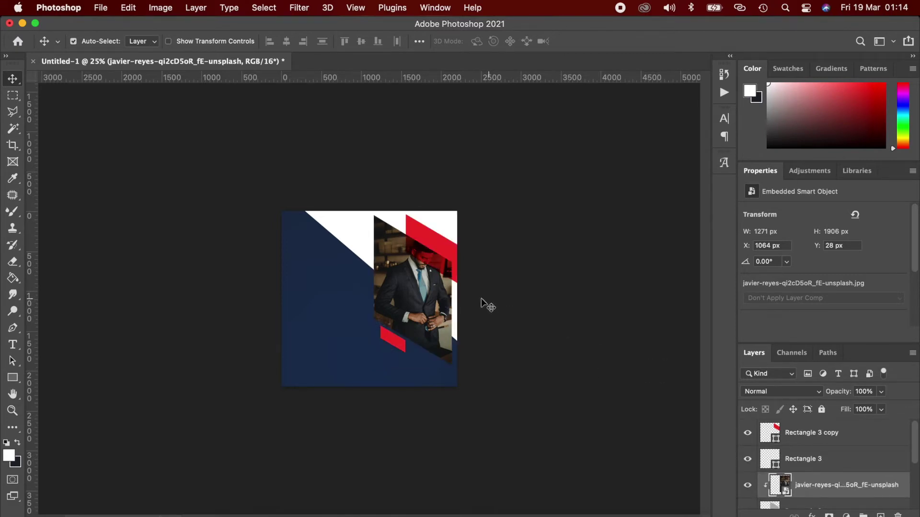
pyautogui.click(276, 339)
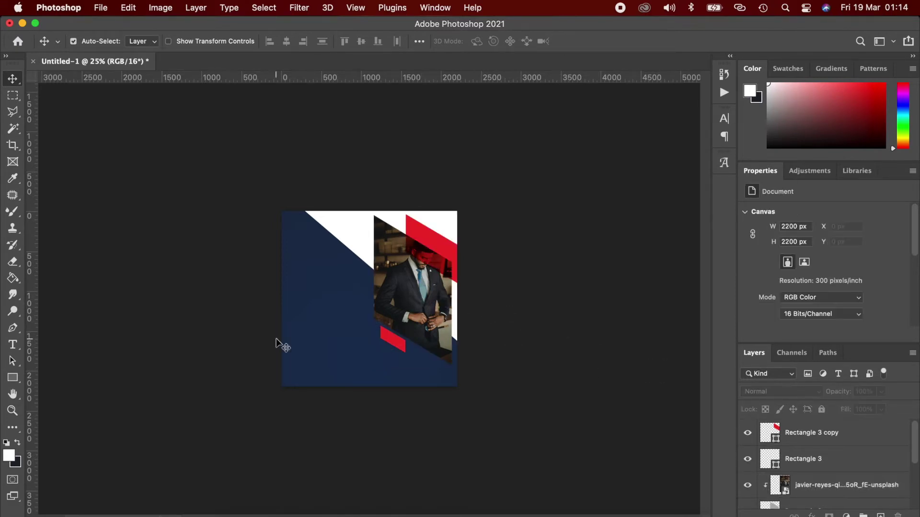
# Add the text "Creative" over the upper part of the navy area
pyautogui.press('t')
pyautogui.click(301, 262)
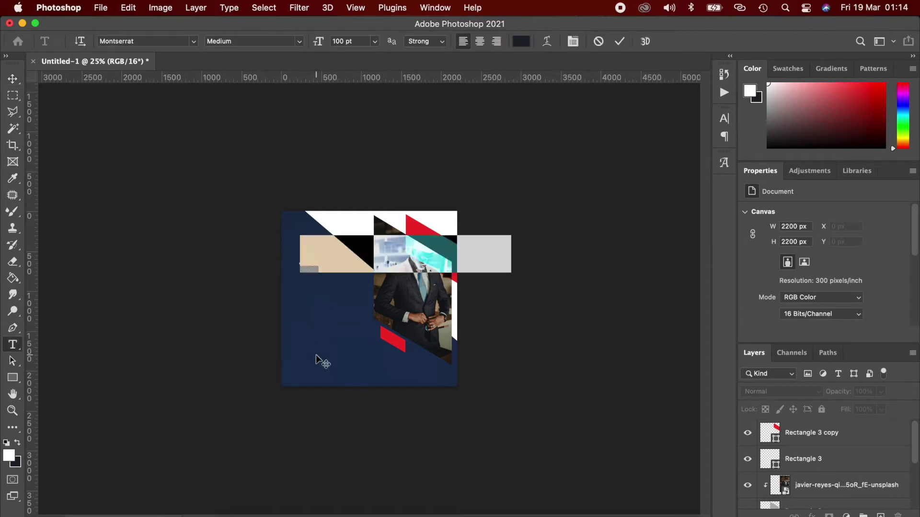
pyautogui.write('Creative')
pyautogui.press('Escape')
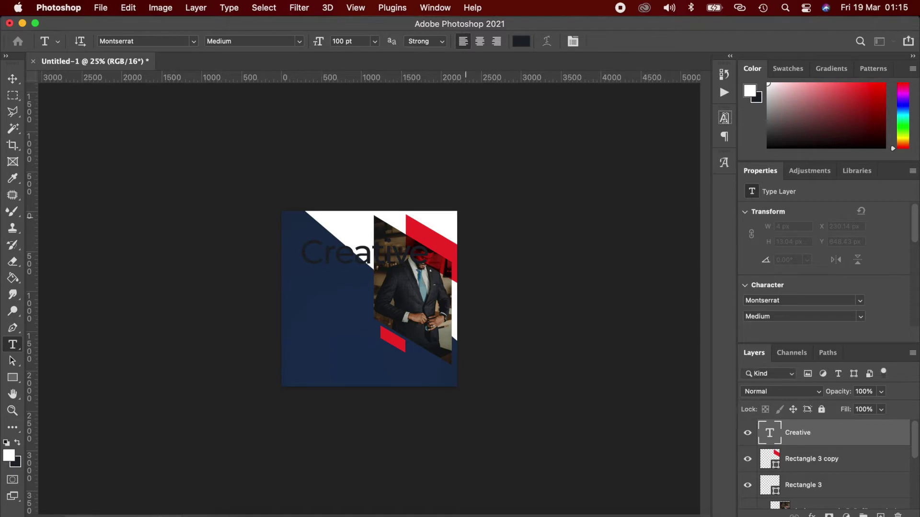
# Set the "Creative" text color to the red sampled from the large red panel
pyautogui.click(725, 123)
pyautogui.click(691, 198)
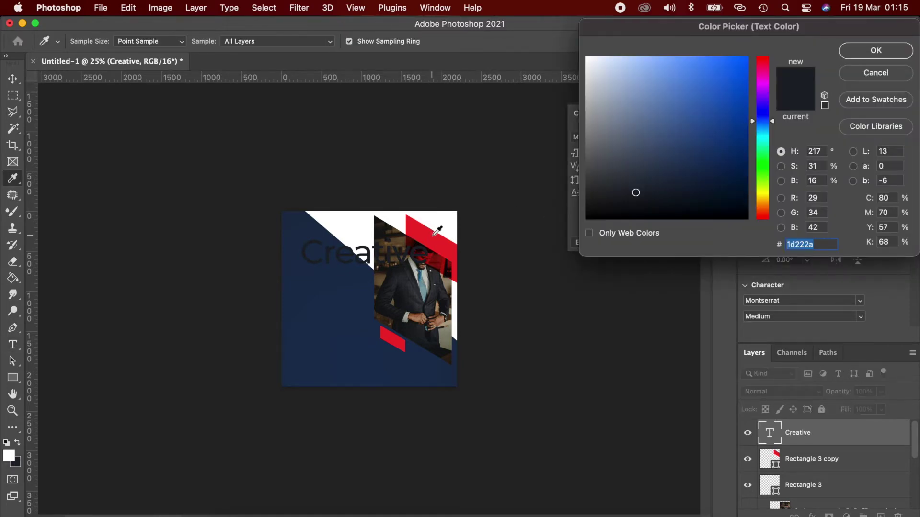
pyautogui.click(434, 234)
pyautogui.click(875, 51)
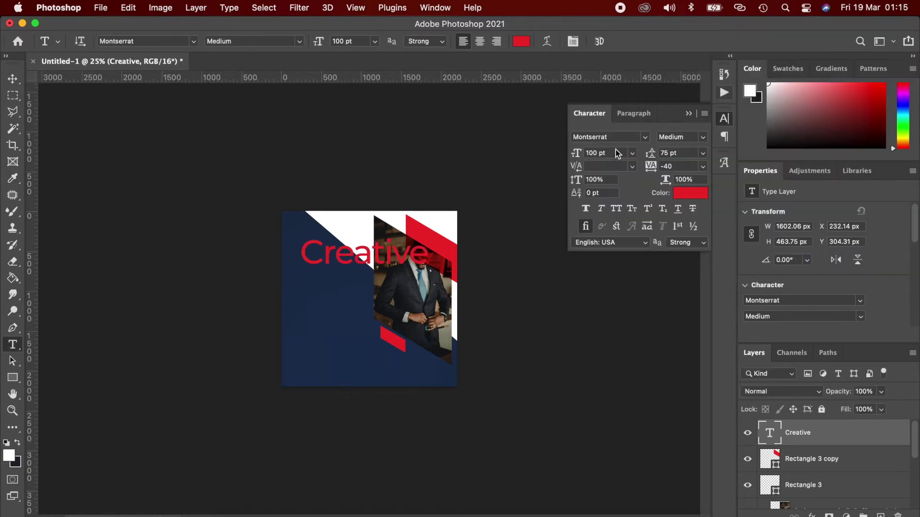
# Reduce the "Creative" text size to 50 pt
pyautogui.click(592, 153)
pyautogui.write('60')
pyautogui.press('Return')
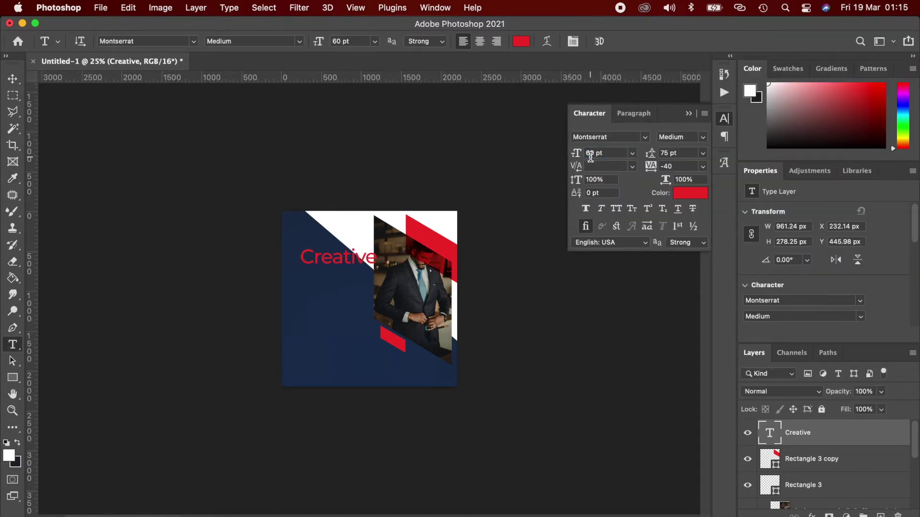
pyautogui.hotkey('shift', 'Down')
# Move the "Creative" text down toward the canvas's left edge so it sits clear of the photo panel
pyautogui.press('super+equal')
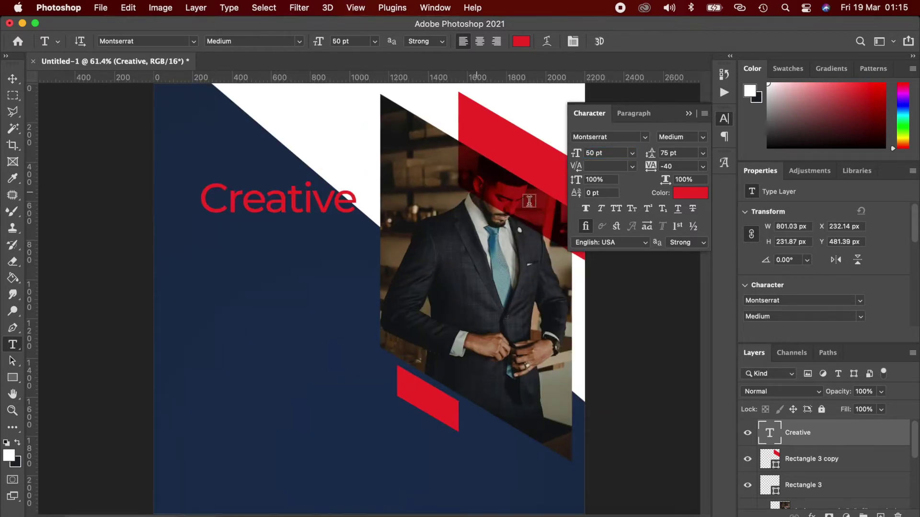
pyautogui.press('super+equal')
pyautogui.press('v')
pyautogui.moveTo(307, 226); pyautogui.dragTo(286, 240)
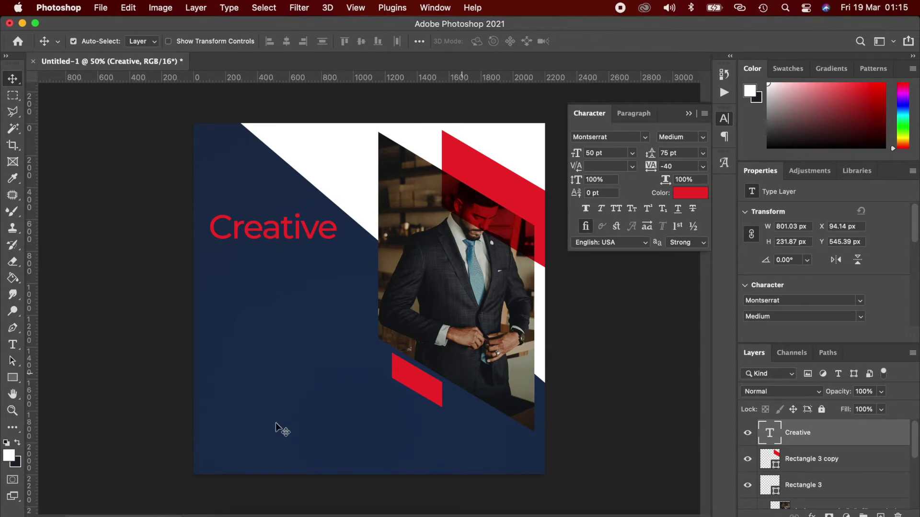
# Add a separate two-line text "Marketing" / "Agency" below the "Creative" text
pyautogui.click(300, 414)
pyautogui.click(107, 286)
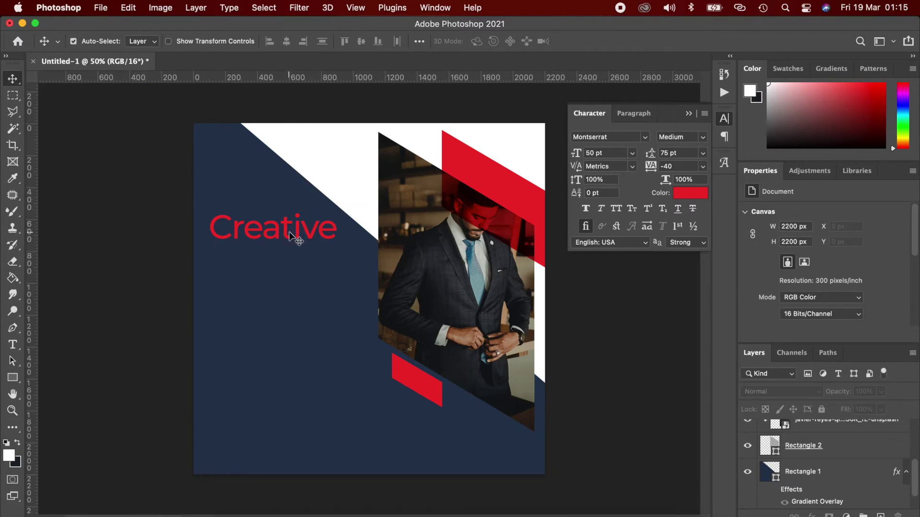
pyautogui.moveTo(283, 229); pyautogui.dragTo(287, 235)
pyautogui.press('t')
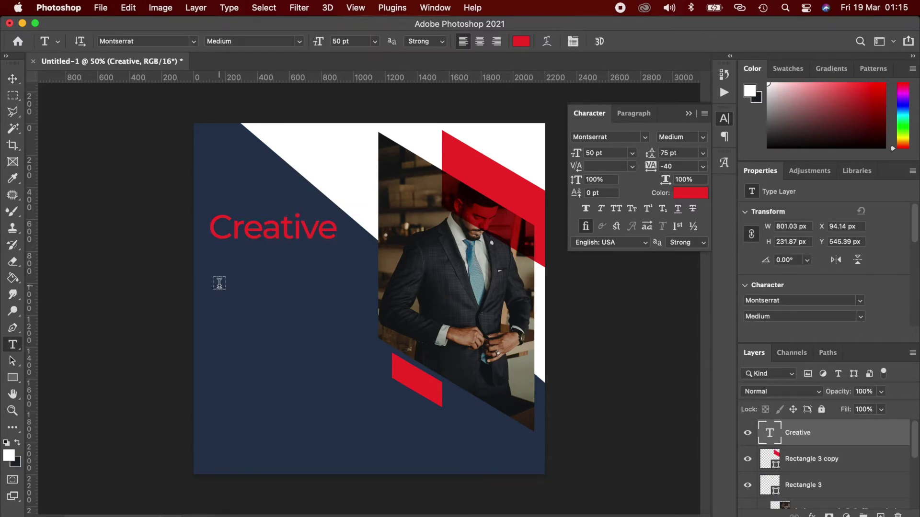
pyautogui.click(219, 283)
pyautogui.write('M')
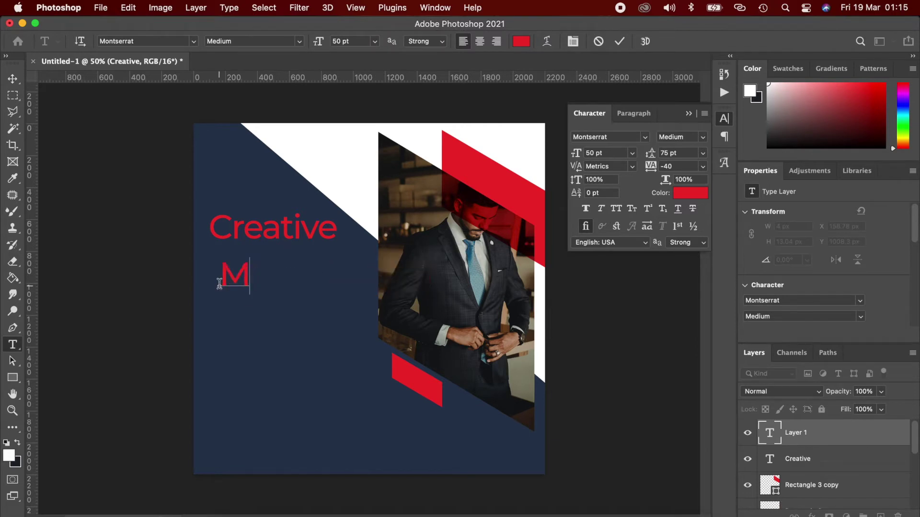
pyautogui.write('arketing')
pyautogui.press('Return')
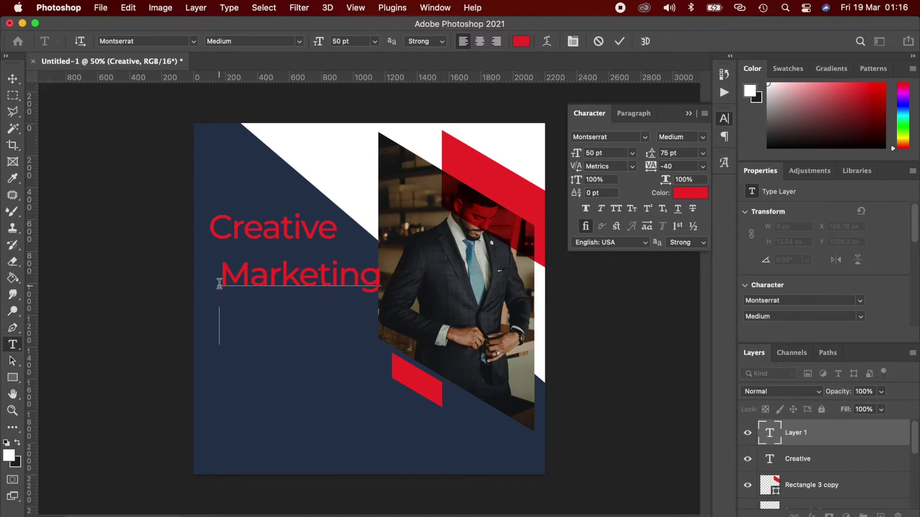
pyautogui.write('Agency')
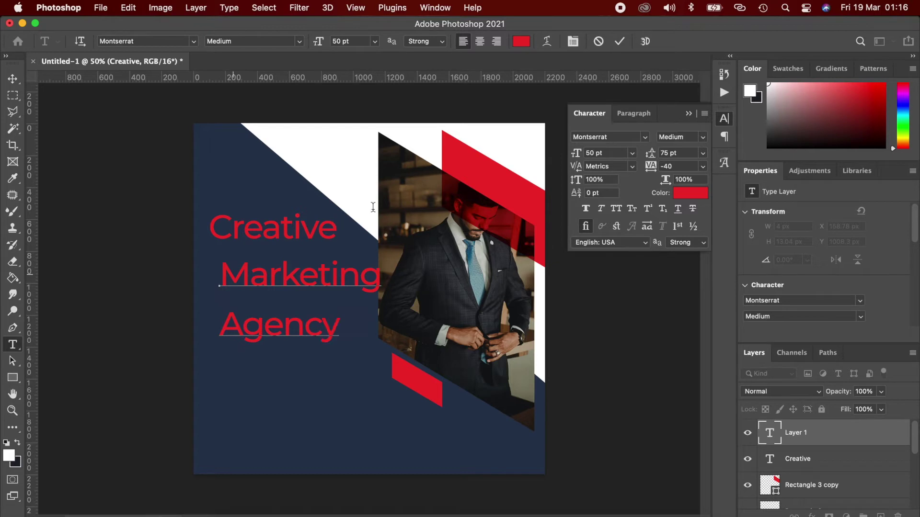
# Set the "Marketing Agency" text to the ExtraBold style with 40 pt leading
pyautogui.click(703, 138)
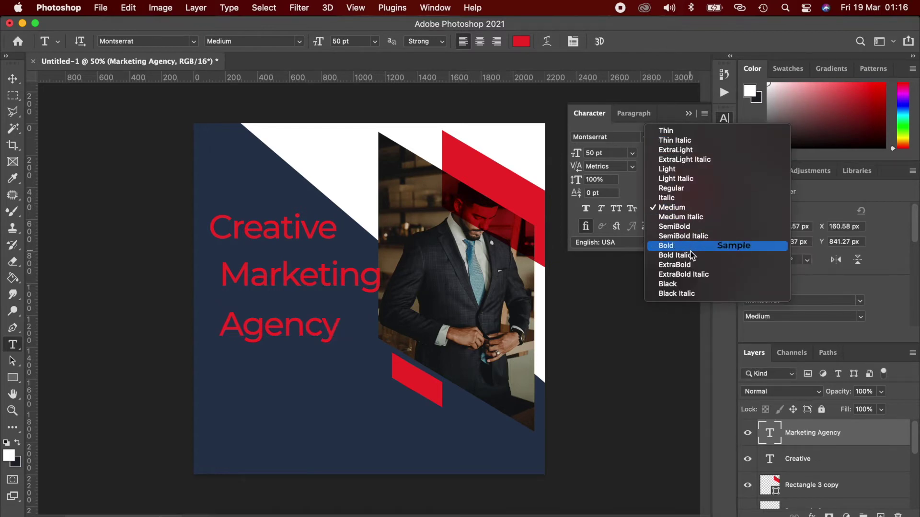
pyautogui.click(693, 265)
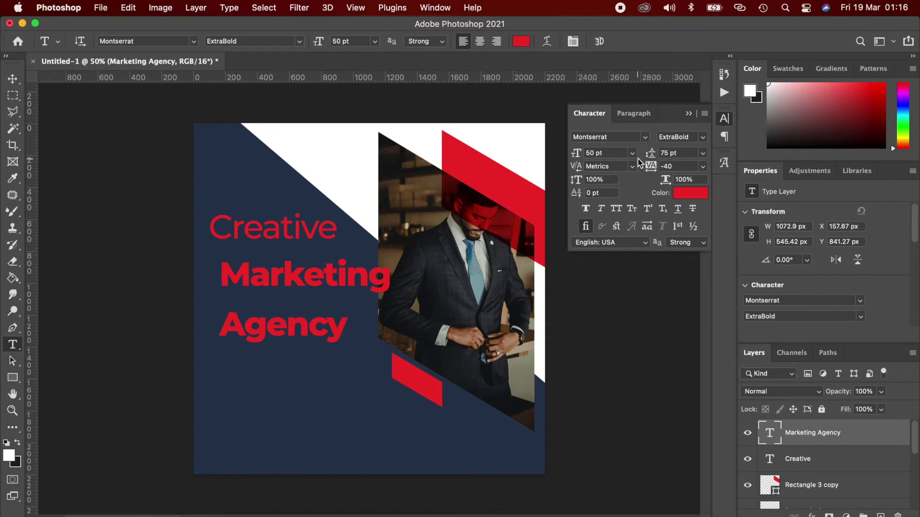
pyautogui.click(669, 153)
pyautogui.write('40')
pyautogui.press('Return')
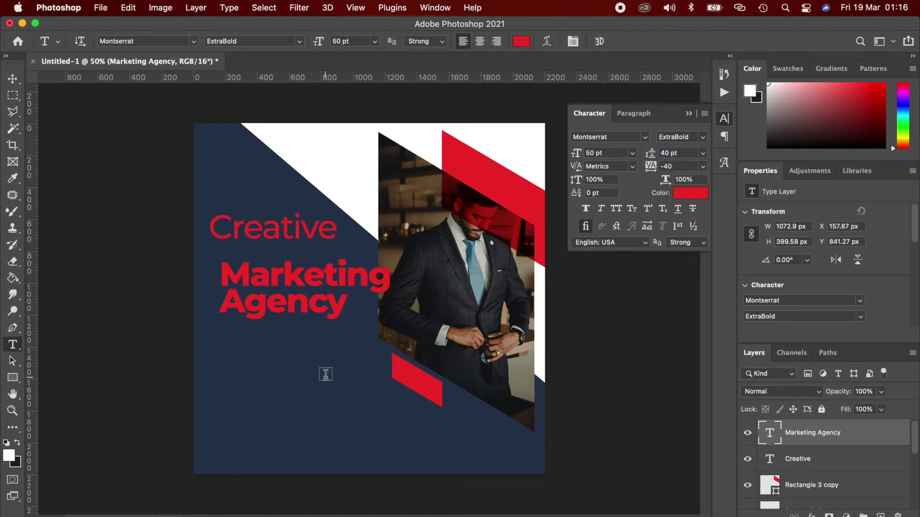
# Move "Marketing Agency" up to sit close beneath "Creative" and reduce its size to 45 pt
pyautogui.press('v')
pyautogui.moveTo(328, 271); pyautogui.dragTo(319, 271)
pyautogui.doubleClick(592, 154)
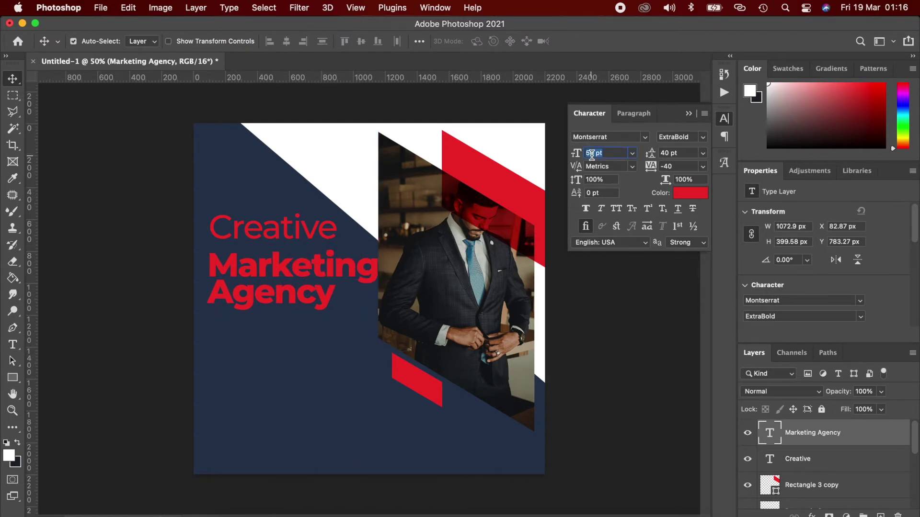
pyautogui.write('45')
pyautogui.press('Return')
# Reduce the "Creative" text size to 45 pt
pyautogui.click(304, 228)
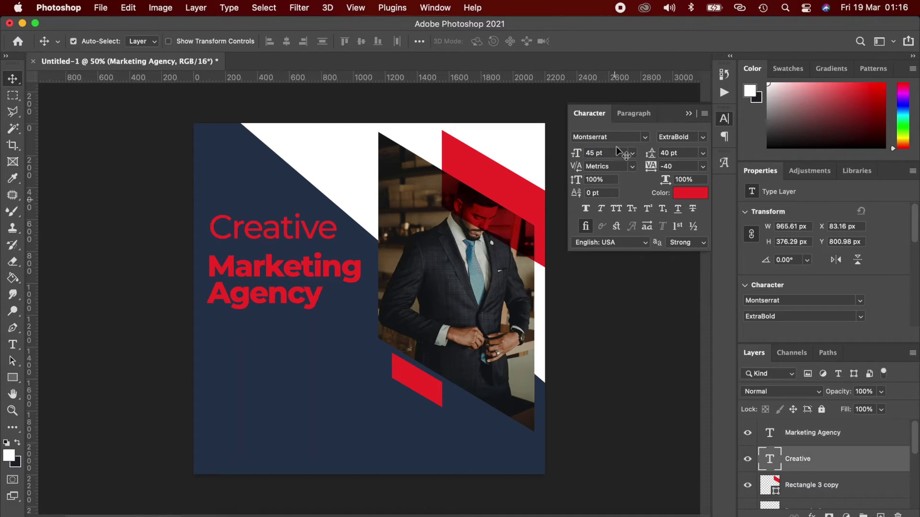
pyautogui.write('45')
pyautogui.press('Return')
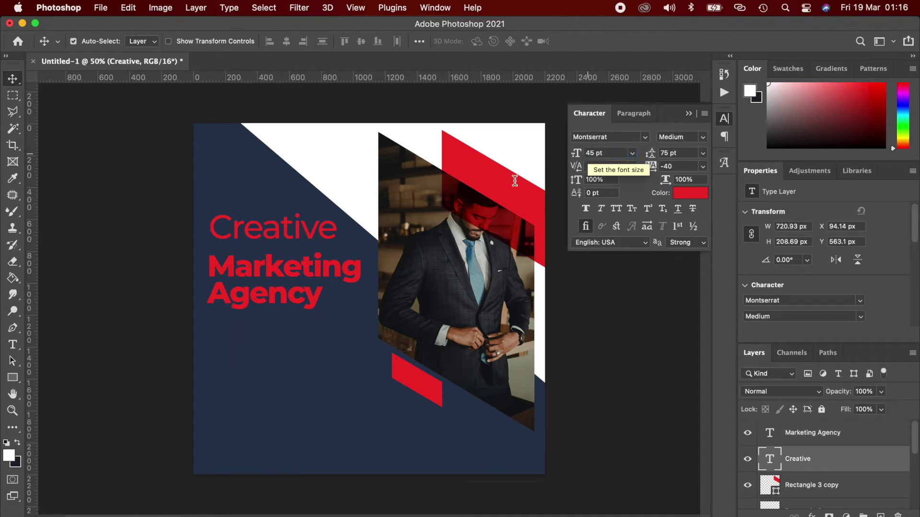
# Change the "Marketing Agency" text color to white (ffffff)
pyautogui.click(290, 278)
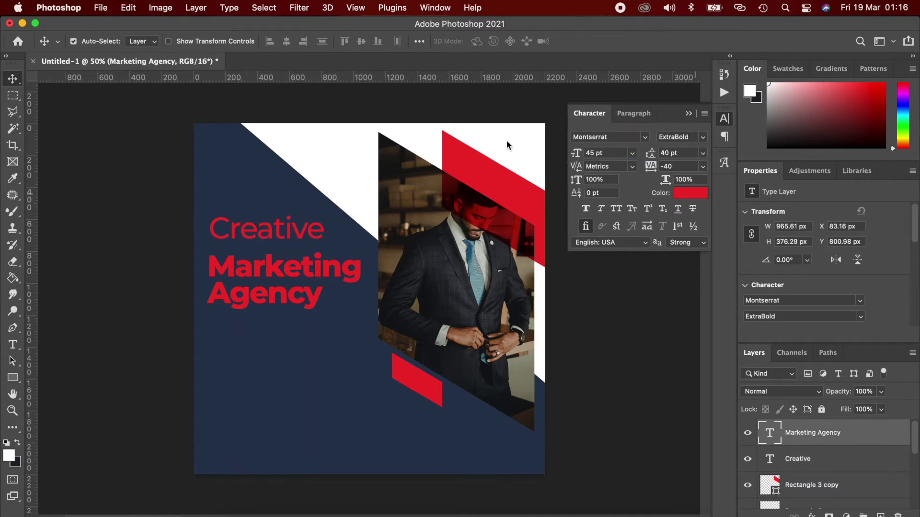
pyautogui.write('ffffff')
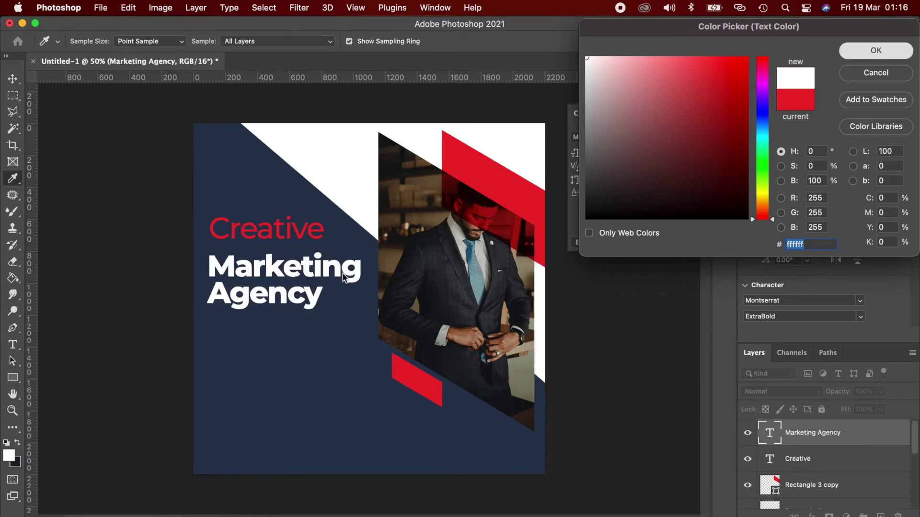
pyautogui.click(881, 50)
# Lock the navy background, photo and panel shape layers, leaving the text layers editable
pyautogui.click(261, 354)
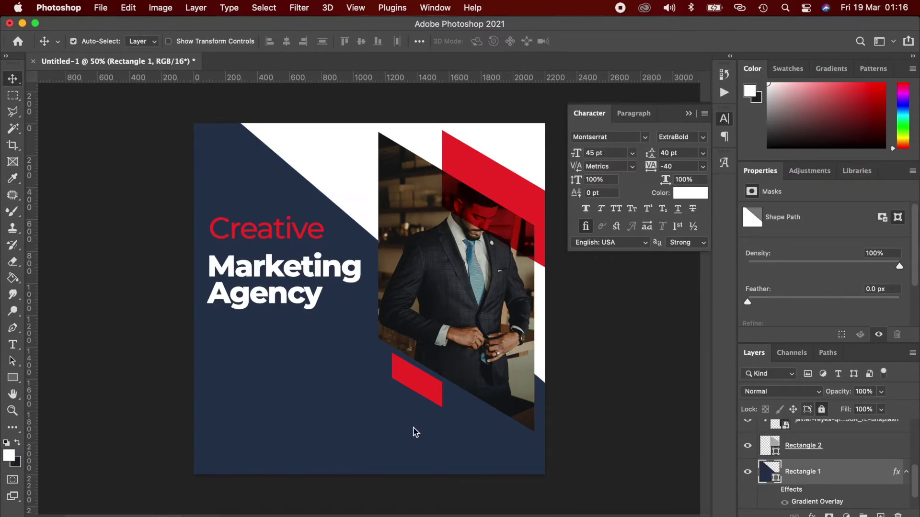
pyautogui.moveTo(615, 416); pyautogui.dragTo(434, 128)
pyautogui.click(419, 379)
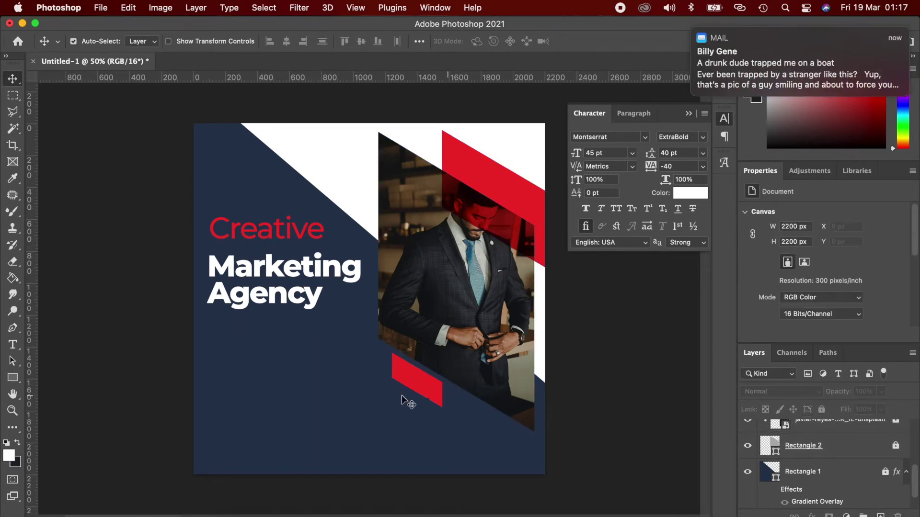
# Line up "Creative" and "Marketing Agency" along their left edges and tighten the gap between them
pyautogui.moveTo(329, 343); pyautogui.dragTo(253, 234)
pyautogui.click(478, 363)
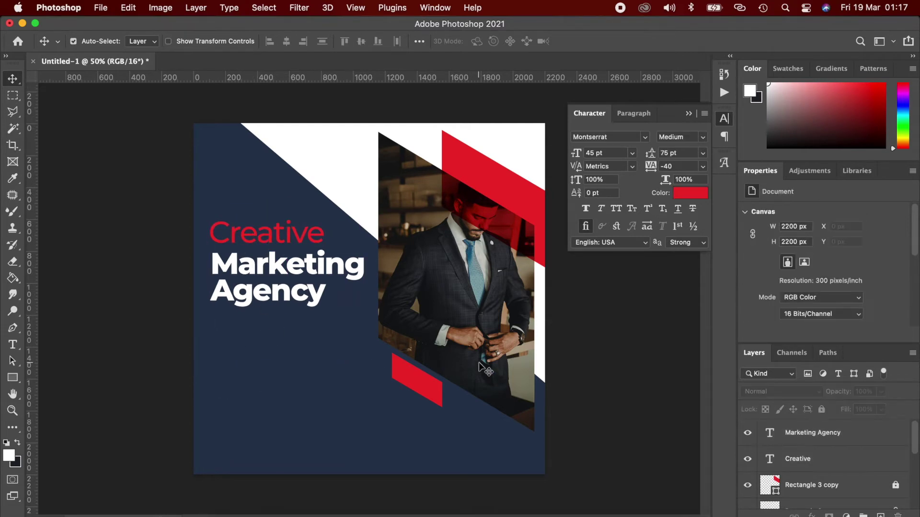
# Add a 9 pt placeholder text line "Lorem Ipsum dolor sit amet inu" below the headline
pyautogui.press('t')
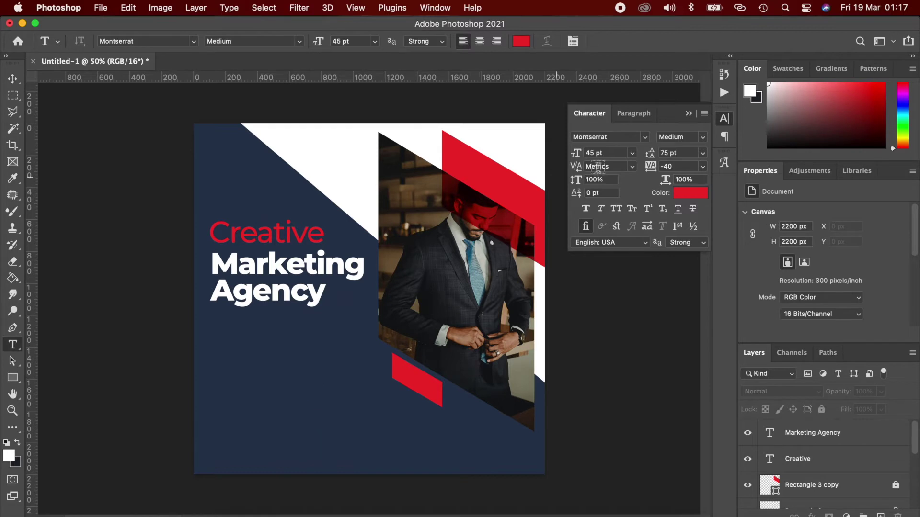
pyautogui.write('10')
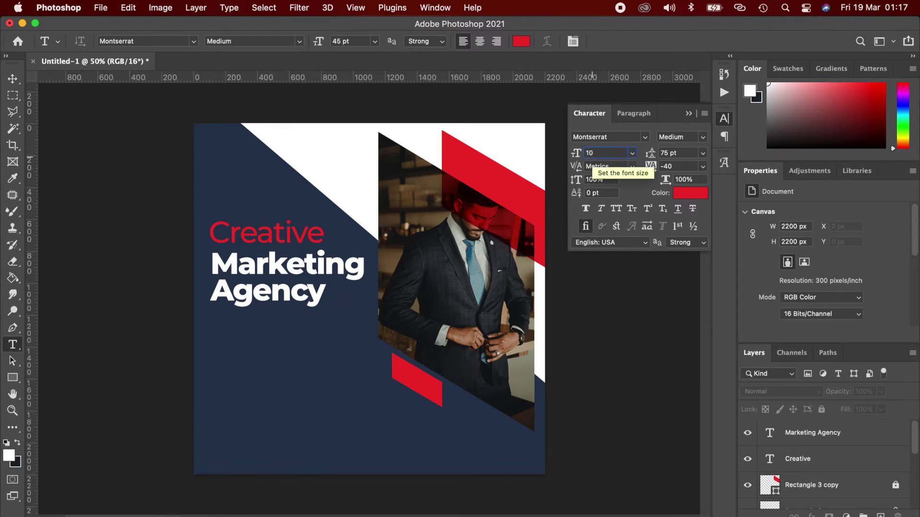
pyautogui.press('BackSpace')
pyautogui.press('BackSpace')
pyautogui.write('9')
pyautogui.press('Return')
pyautogui.click(241, 348)
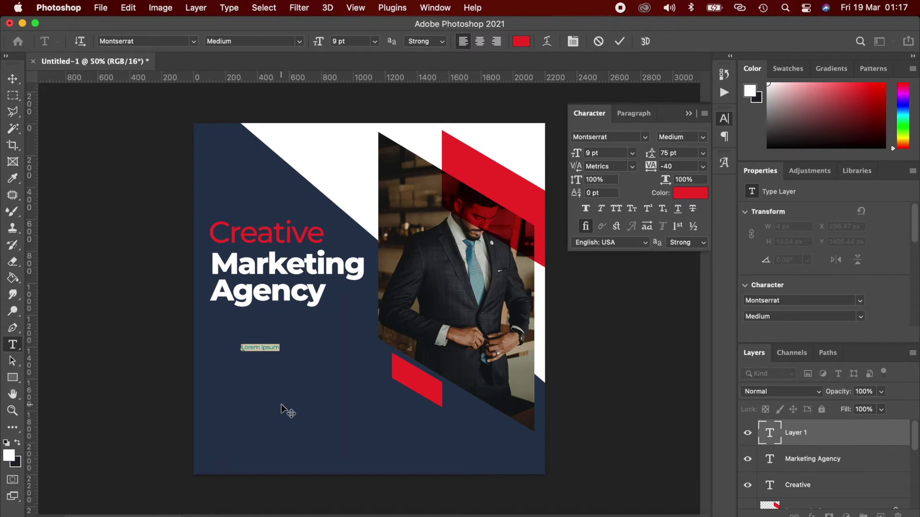
pyautogui.click(281, 405)
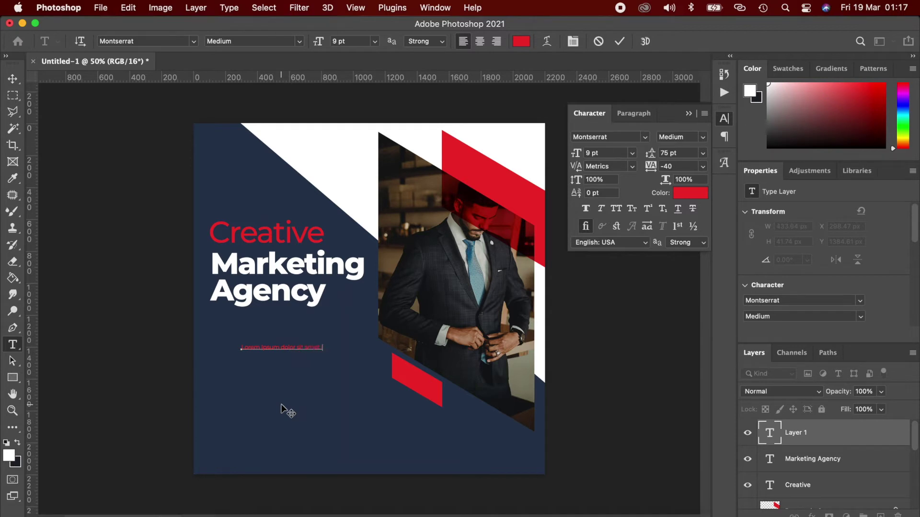
# Duplicate the placeholder line as a second line, trimmed to "rem Ipsum dolor sit amet inu"
pyautogui.press('super+a')
pyautogui.press('Right')
pyautogui.press('super+a')
pyautogui.press('Right')
pyautogui.press('super')
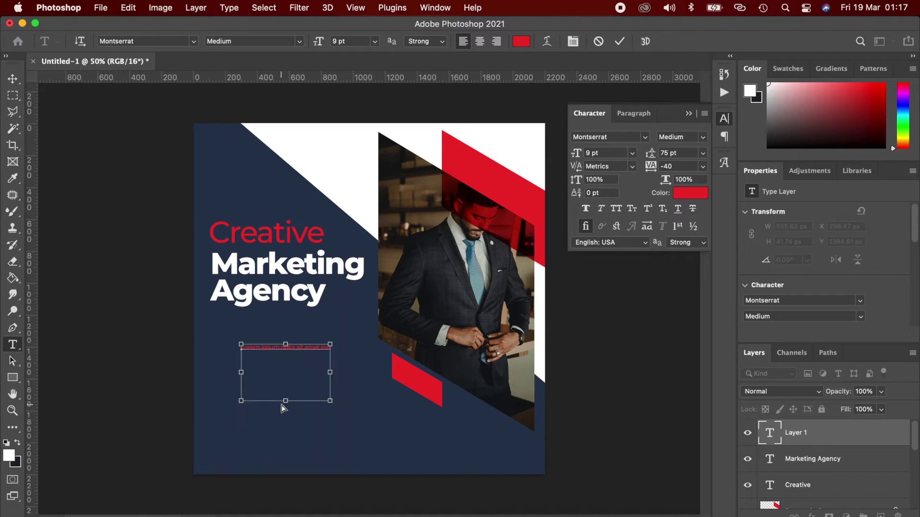
pyautogui.click(248, 397)
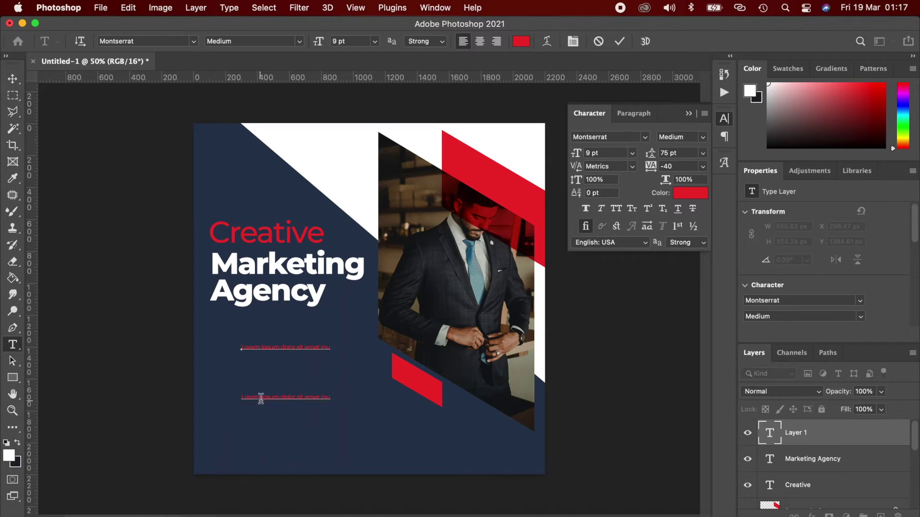
pyautogui.press('super+a')
pyautogui.press('Right')
pyautogui.press('Escape')
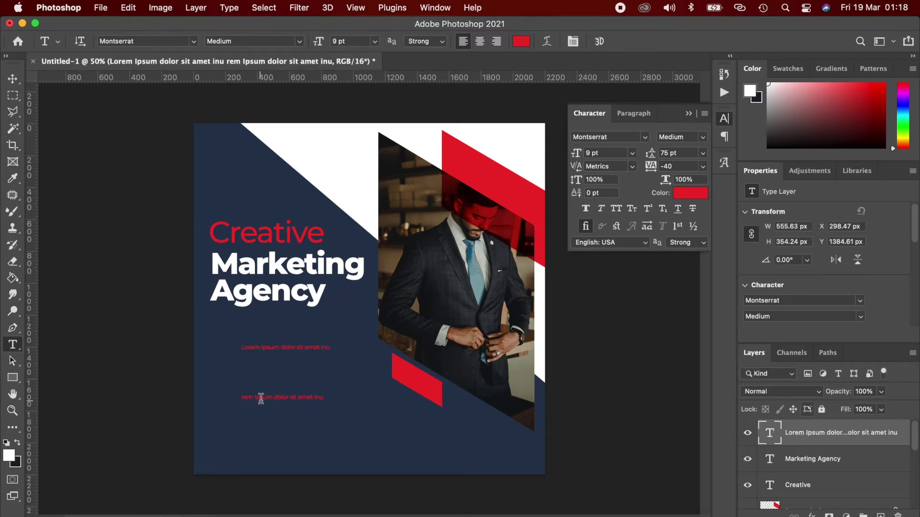
# Set the placeholder text's leading to 10 pt
pyautogui.press('v')
pyautogui.moveTo(649, 153); pyautogui.dragTo(633, 152)
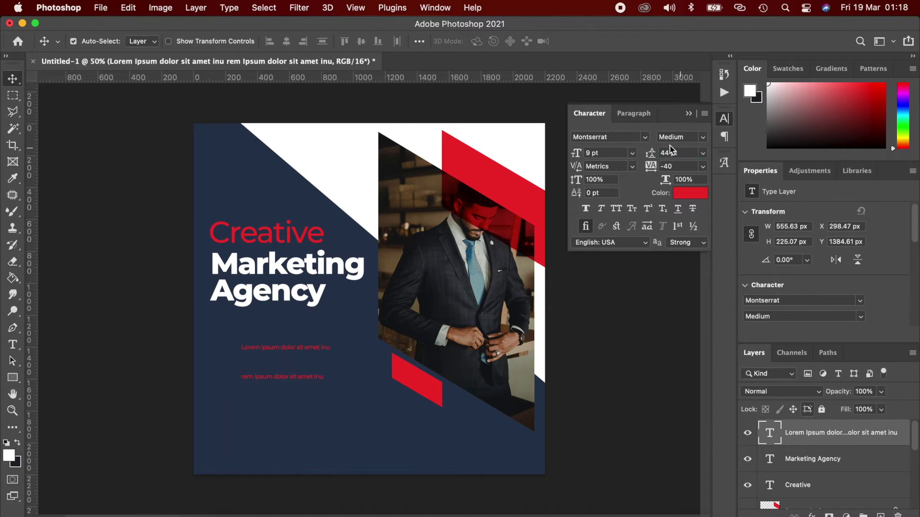
pyautogui.write('10')
pyautogui.press('Return')
# Copy the second placeholder line into a third line and trim it to "psum dolor sit amet inu."
pyautogui.doubleClick(298, 348)
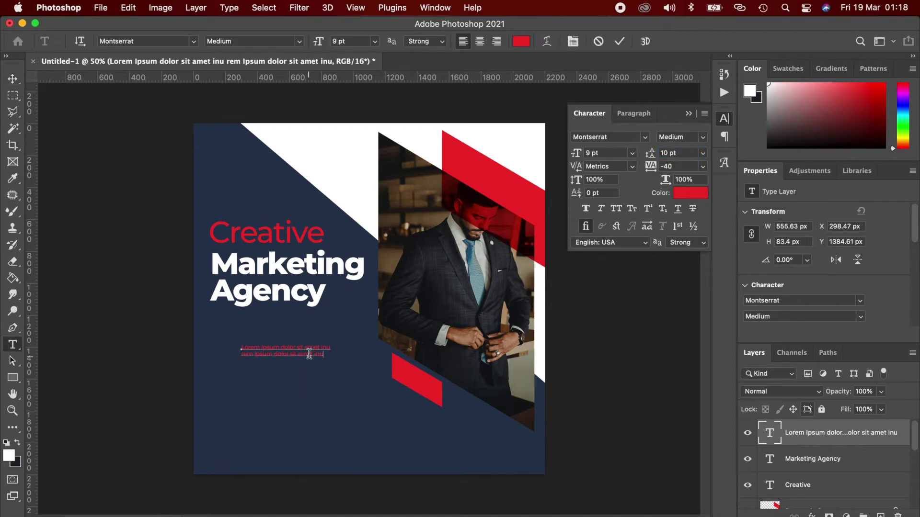
pyautogui.moveTo(324, 354); pyautogui.dragTo(241, 355)
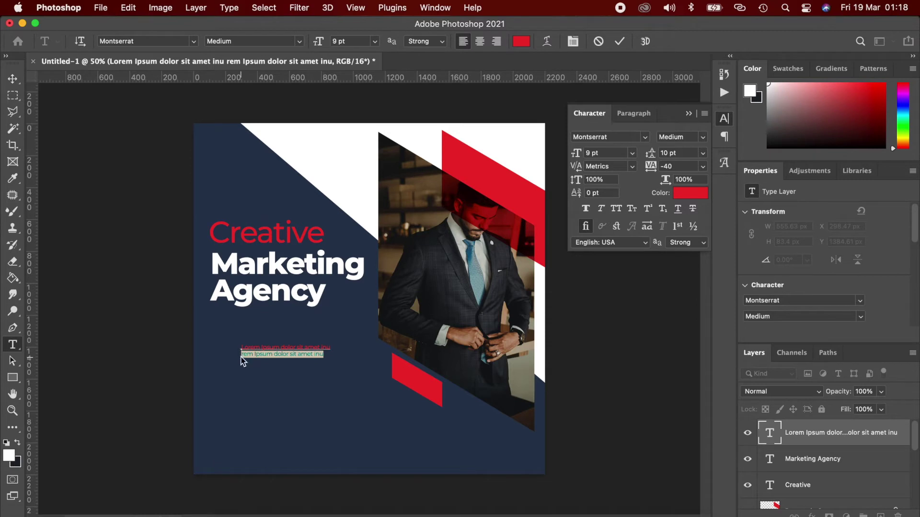
pyautogui.press('super+c')
pyautogui.press('Right')
pyautogui.press('Return')
pyautogui.press('super+v')
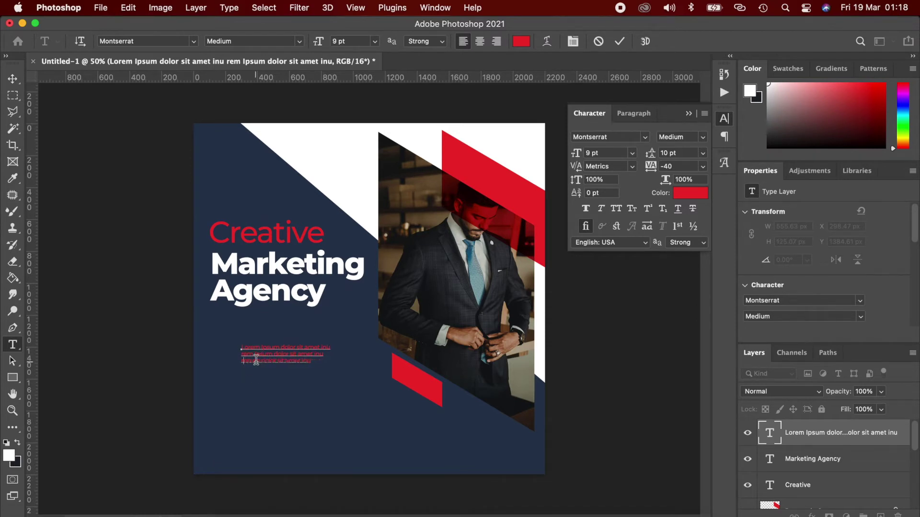
pyautogui.press('super+Return')
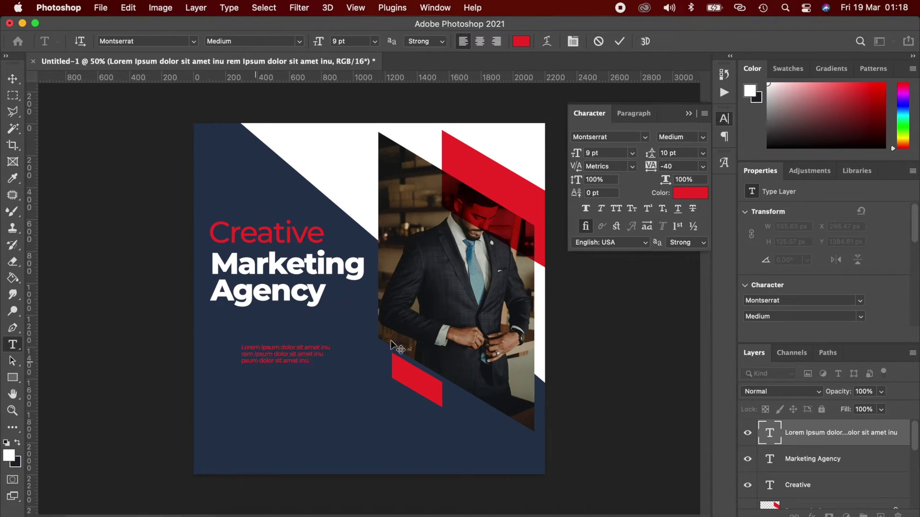
# Change the placeholder paragraph's text color to white
pyautogui.press('v')
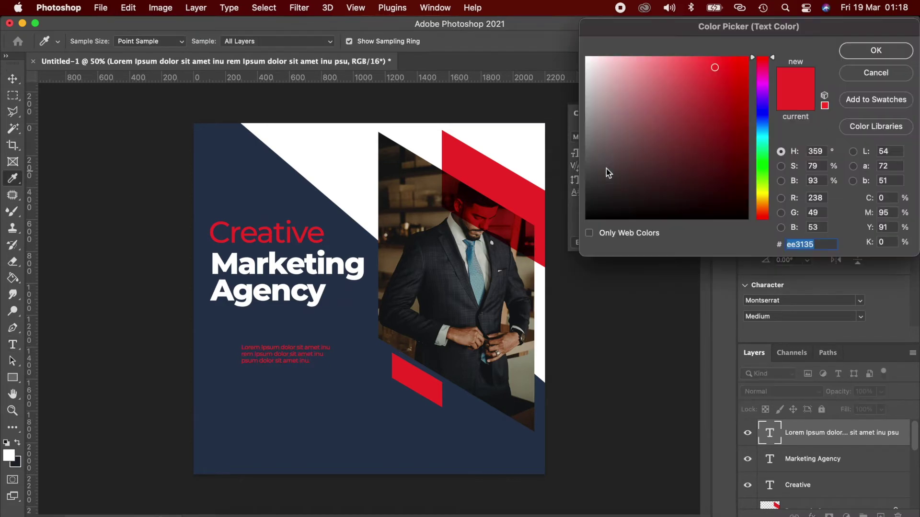
pyautogui.click(571, 58)
pyautogui.press('Return')
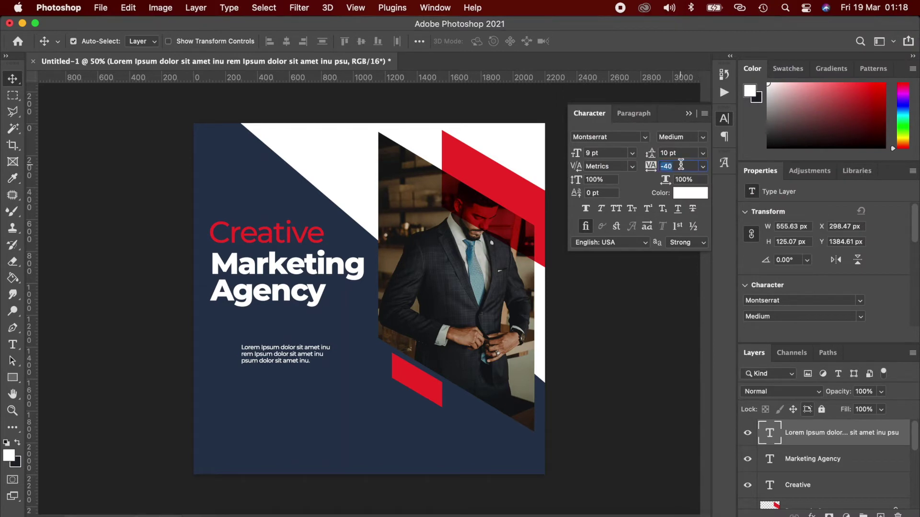
# Set the placeholder paragraph to tracking 0 and Regular style, and align it beneath the headline's left edge
pyautogui.write('0')
pyautogui.click(702, 138)
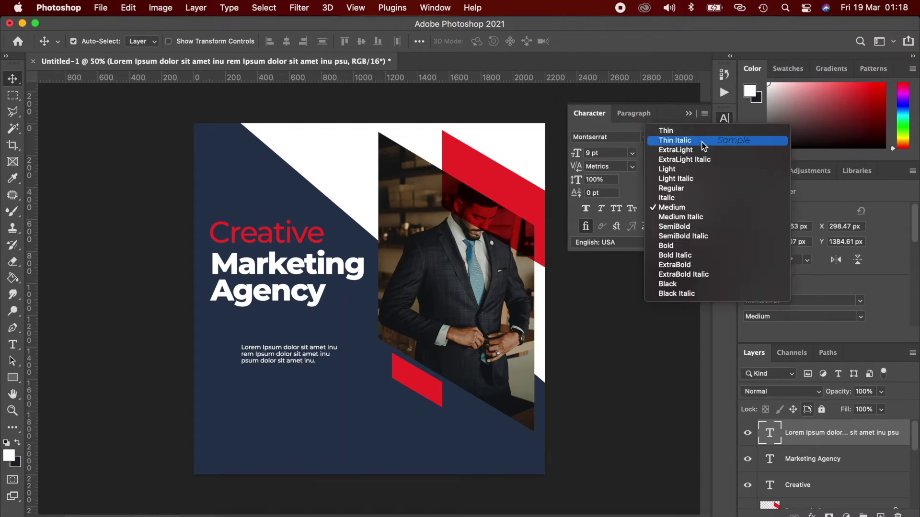
pyautogui.click(703, 192)
pyautogui.moveTo(293, 351); pyautogui.dragTo(265, 338)
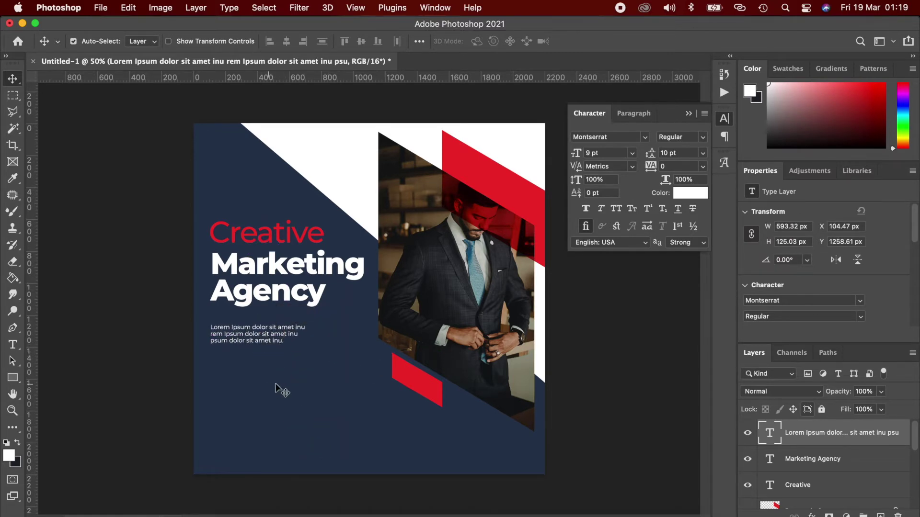
# Draw a button-like rectangle about 305 × 86 px below the placeholder paragraph
pyautogui.click(13, 378)
pyautogui.moveTo(219, 372); pyautogui.dragTo(243, 377)
pyautogui.press('v')
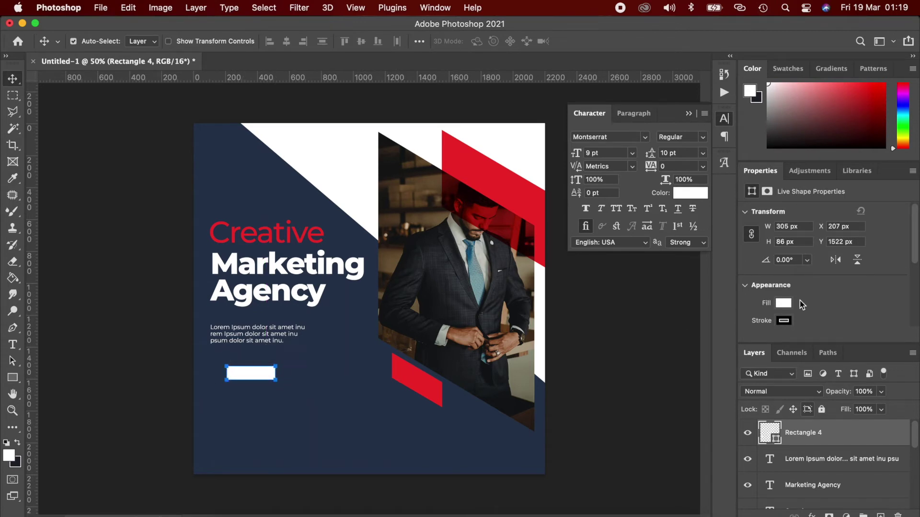
# Give the new rectangle the recently used red fill and no stroke
pyautogui.click(783, 303)
pyautogui.click(785, 304)
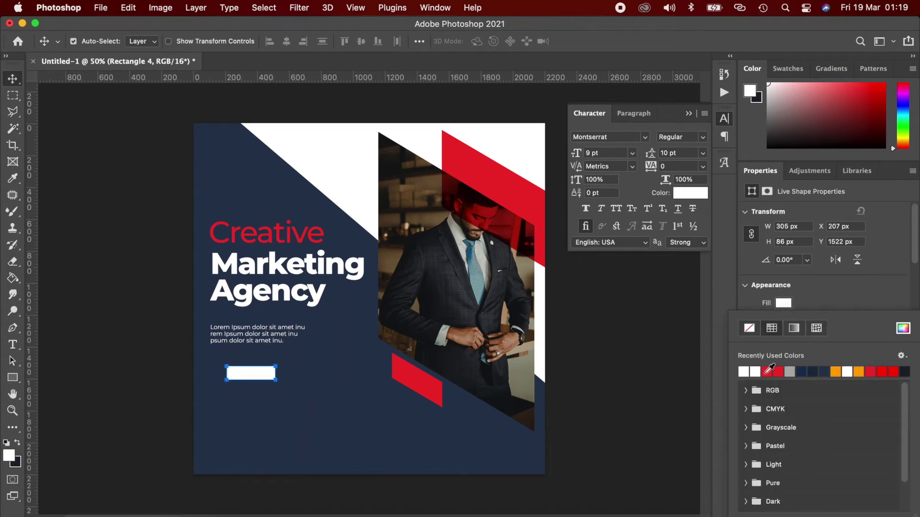
pyautogui.click(810, 305)
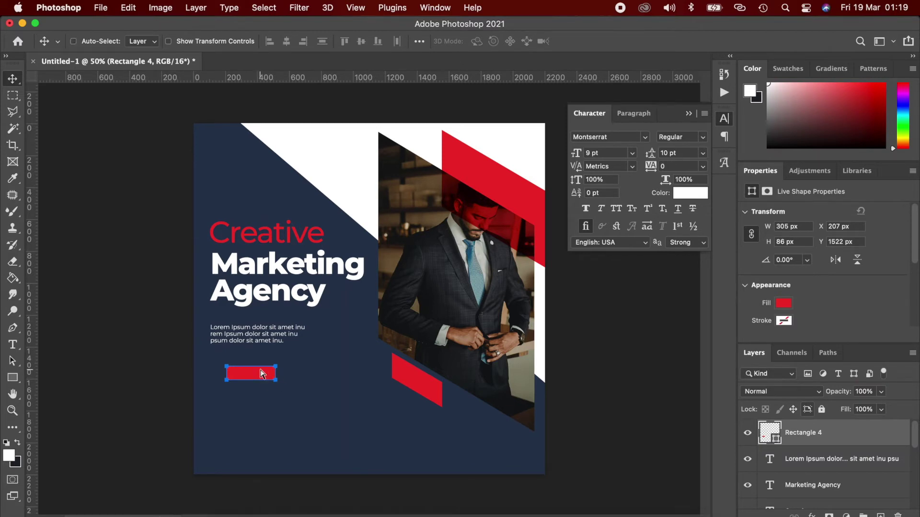
# Skew the red button rectangle horizontally by about -31.4° into a parallelogram with its base kept in place
pyautogui.press('super+t')
pyautogui.press('Return')
pyautogui.press('super+t')
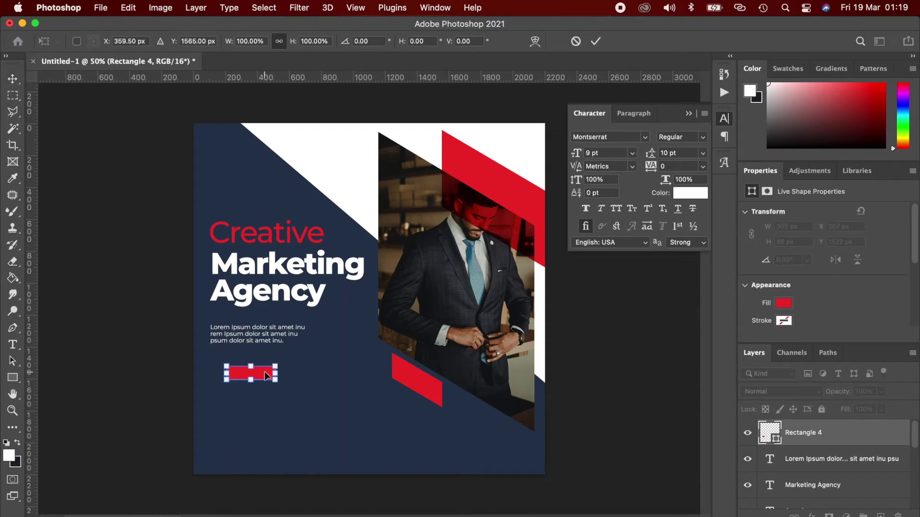
pyautogui.rightClick(265, 372)
pyautogui.press('Escape')
pyautogui.moveTo(251, 366); pyautogui.dragTo(262, 371)
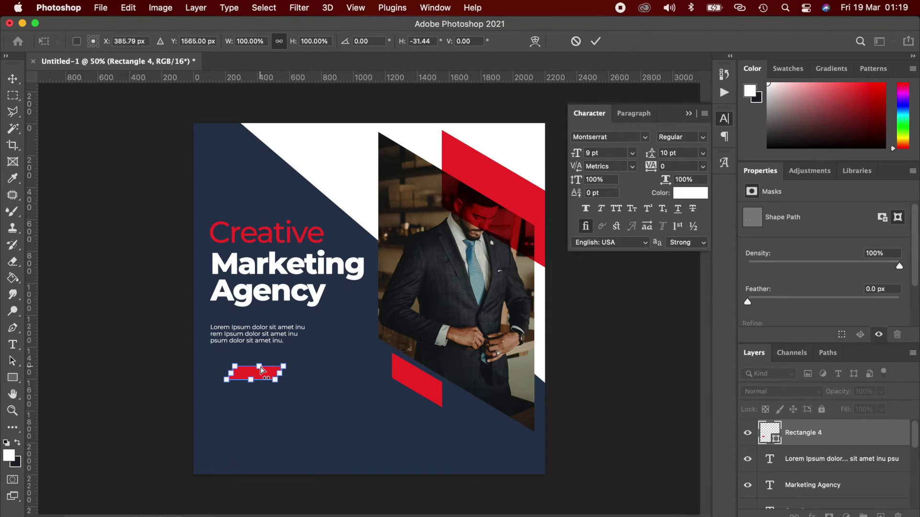
pyautogui.press('Return')
pyautogui.press('Return')
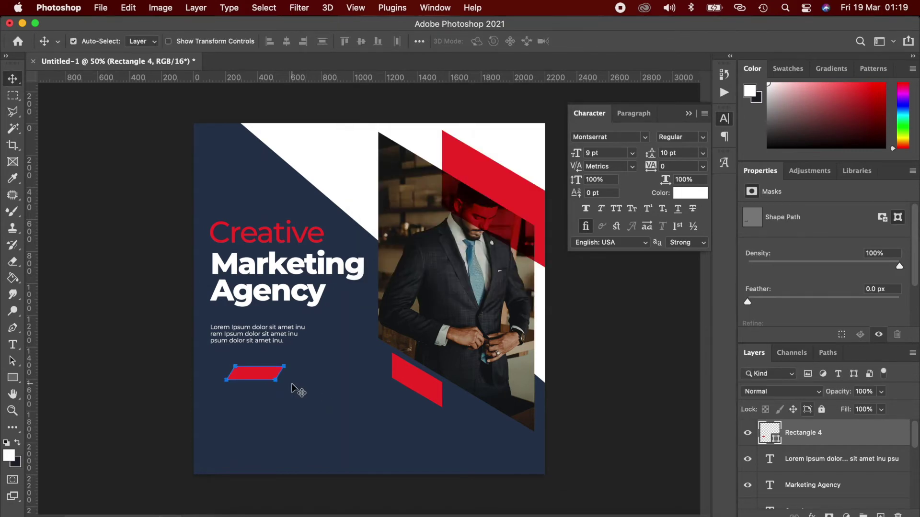
# Duplicate the red parallelogram and turn the copy into a rasterized white (ffffff) shape
pyautogui.press('super+j')
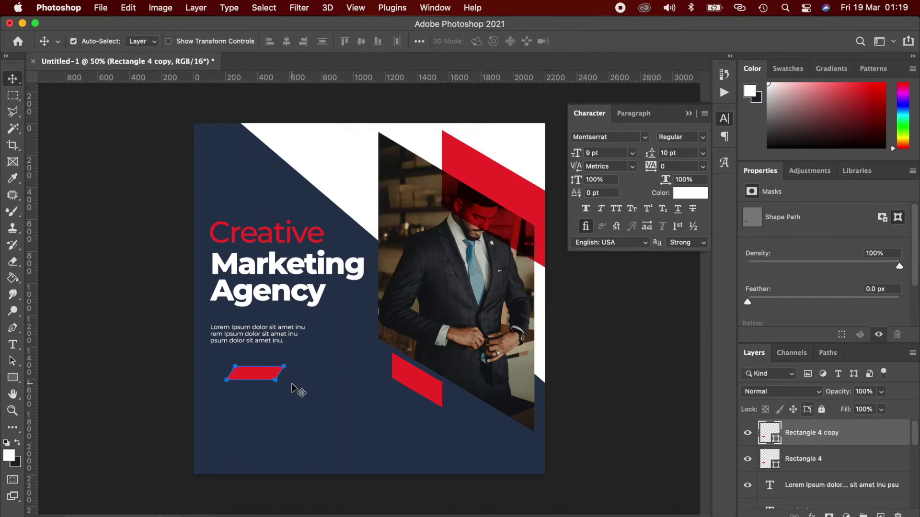
pyautogui.doubleClick(770, 433)
pyautogui.write('ffffff')
pyautogui.click(875, 50)
pyautogui.rightClick(869, 440)
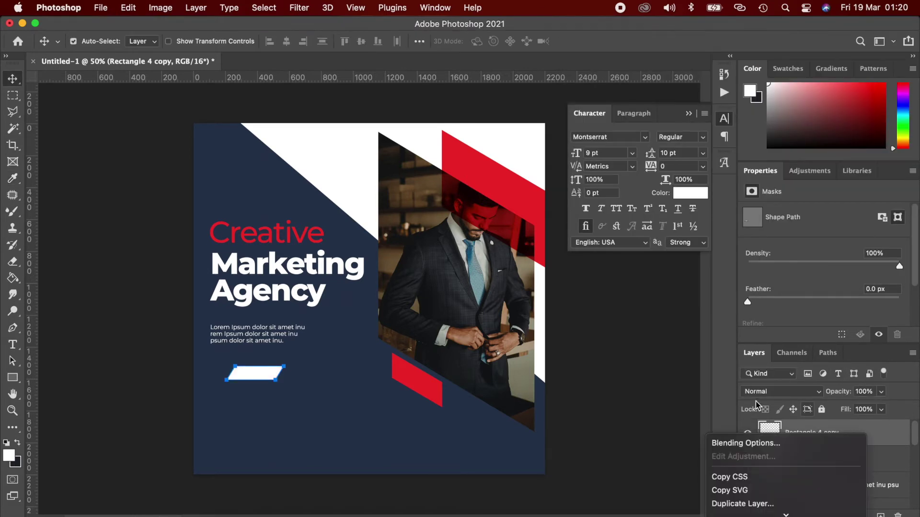
pyautogui.click(484, 379)
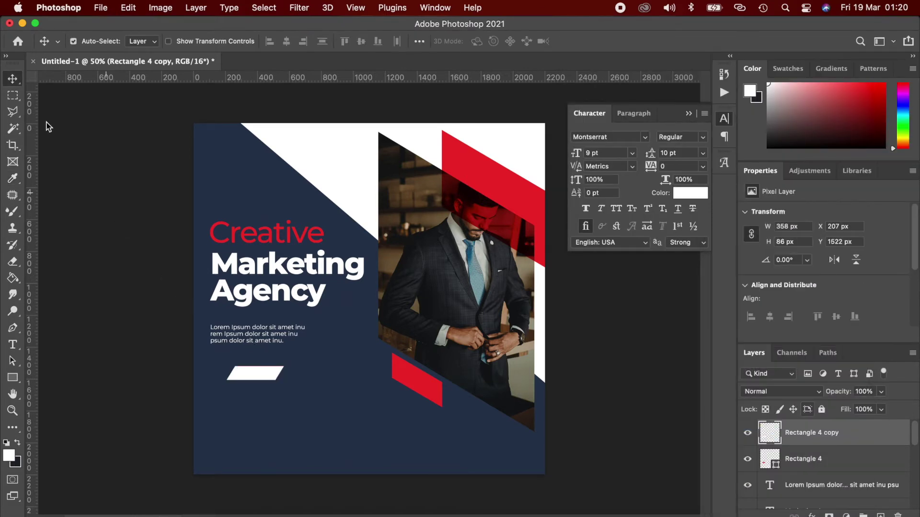
# Delete all but the slanted right end of the white copy with the Polygonal Lasso, and shift that piece slightly right
pyautogui.click(13, 95)
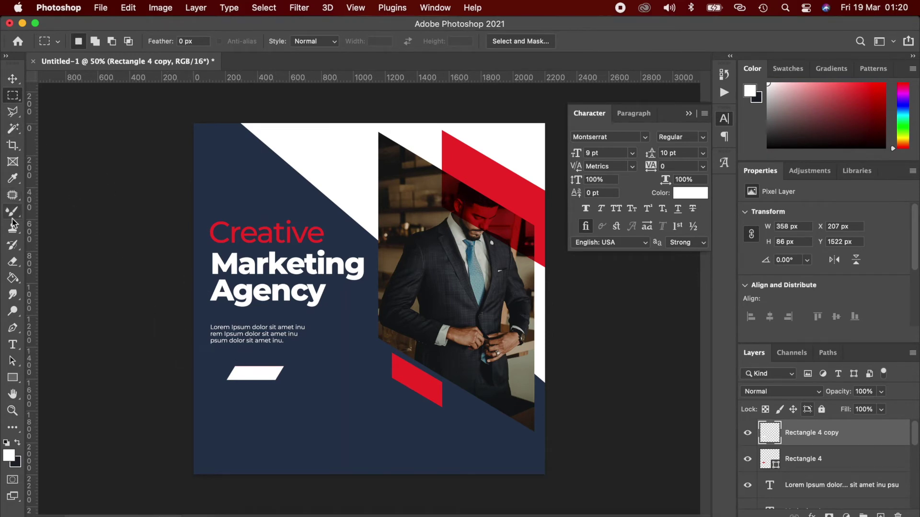
pyautogui.click(13, 131)
pyautogui.click(12, 112)
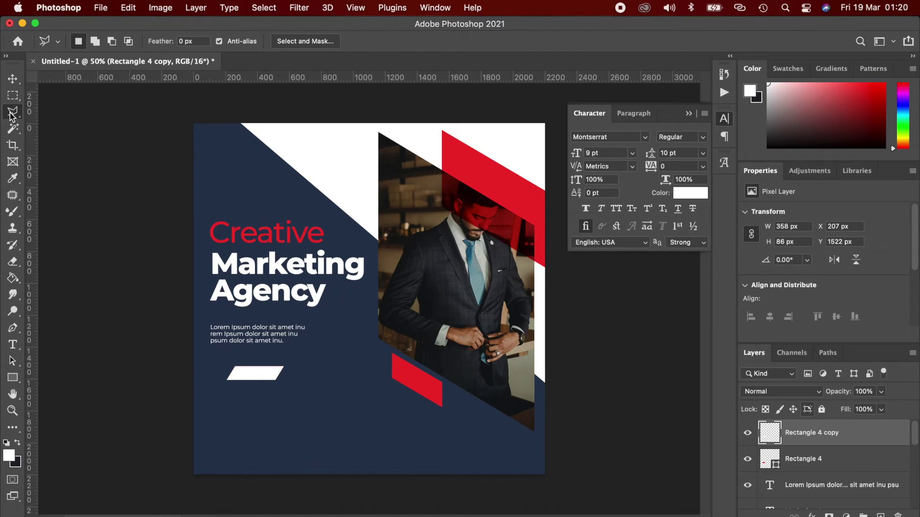
pyautogui.click(80, 123)
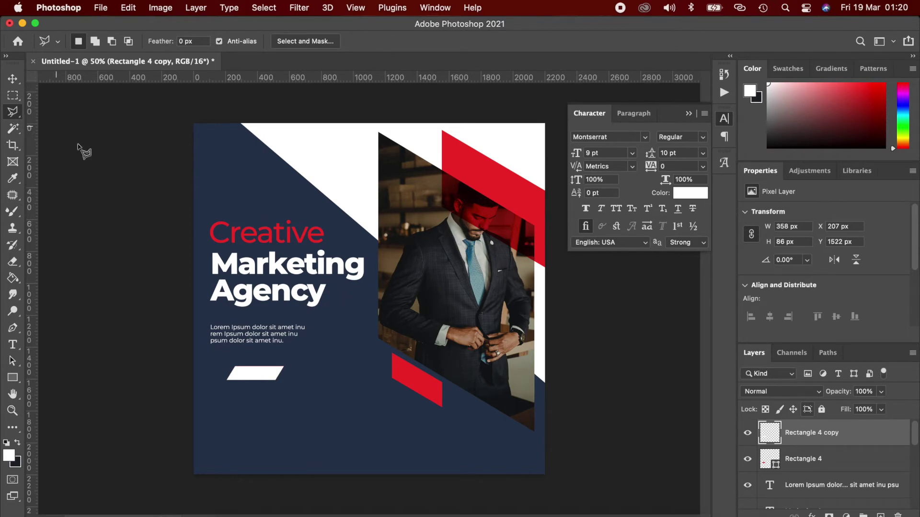
pyautogui.click(273, 365)
pyautogui.click(260, 386)
pyautogui.click(209, 384)
pyautogui.click(216, 357)
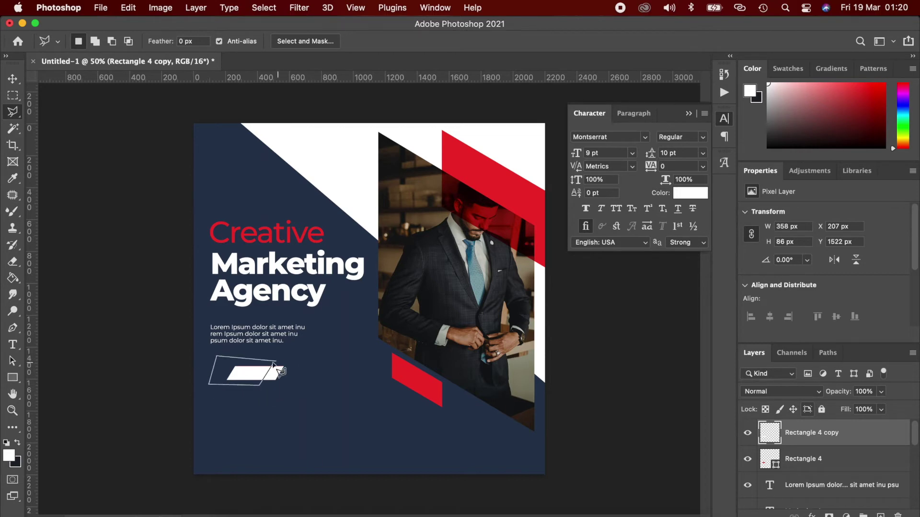
pyautogui.click(273, 365)
pyautogui.press('BackSpace')
pyautogui.hotkey('ctrl', 'd')
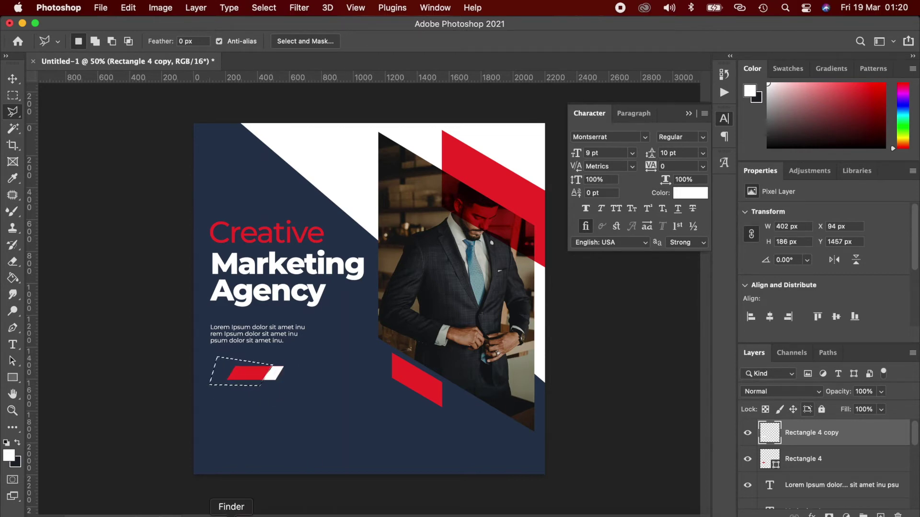
pyautogui.press('v')
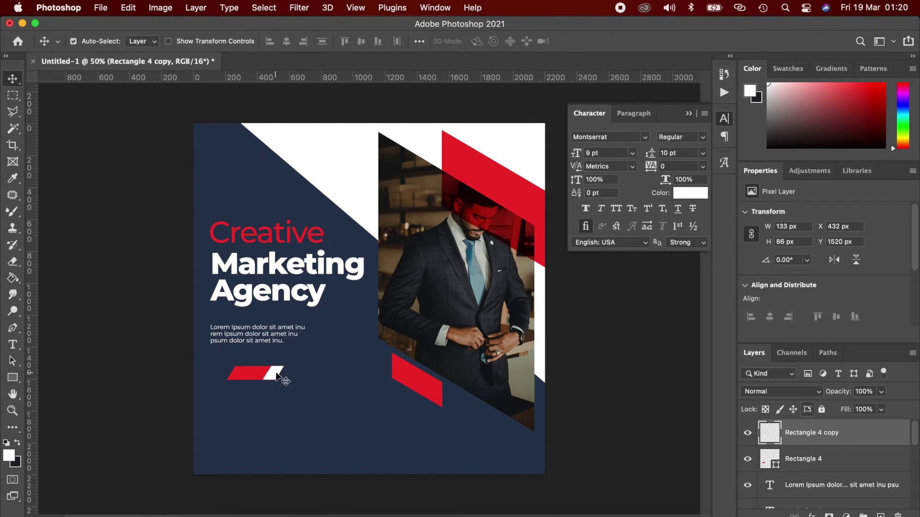
pyautogui.moveTo(276, 374); pyautogui.dragTo(279, 375)
# Add the text JOIN US below the button and set it to Montserrat SemiBold, 10 pt
pyautogui.press('t')
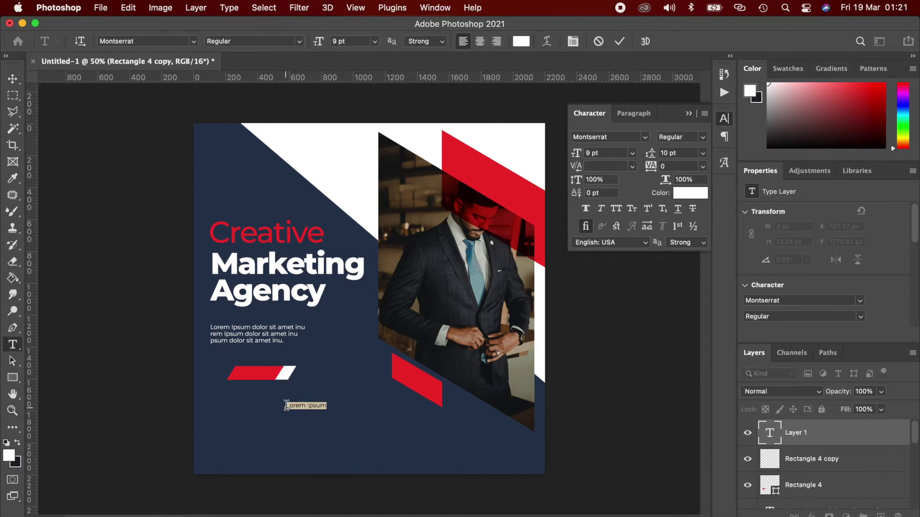
pyautogui.write('Lo')
pyautogui.click(703, 138)
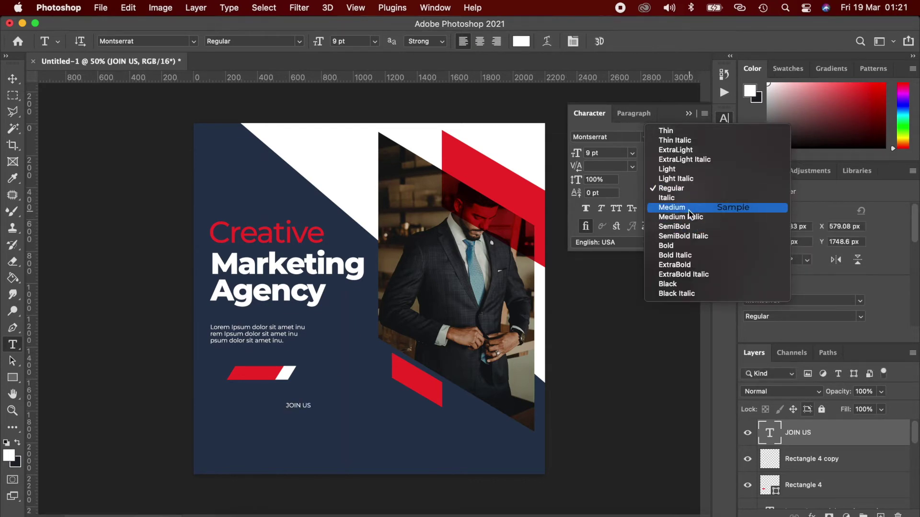
pyautogui.click(689, 210)
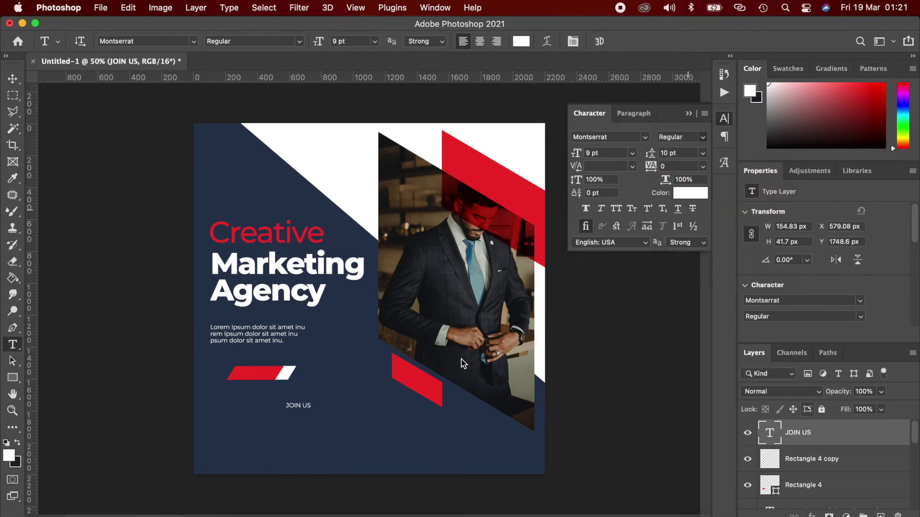
pyautogui.click(702, 139)
pyautogui.click(685, 226)
pyautogui.click(601, 153)
pyautogui.write('10')
pyautogui.press('Return')
# Center the JOIN US text on the red part of the button and set its style to Bold
pyautogui.press('v')
pyautogui.moveTo(300, 409); pyautogui.dragTo(267, 374)
pyautogui.press('Return')
pyautogui.press('Escape')
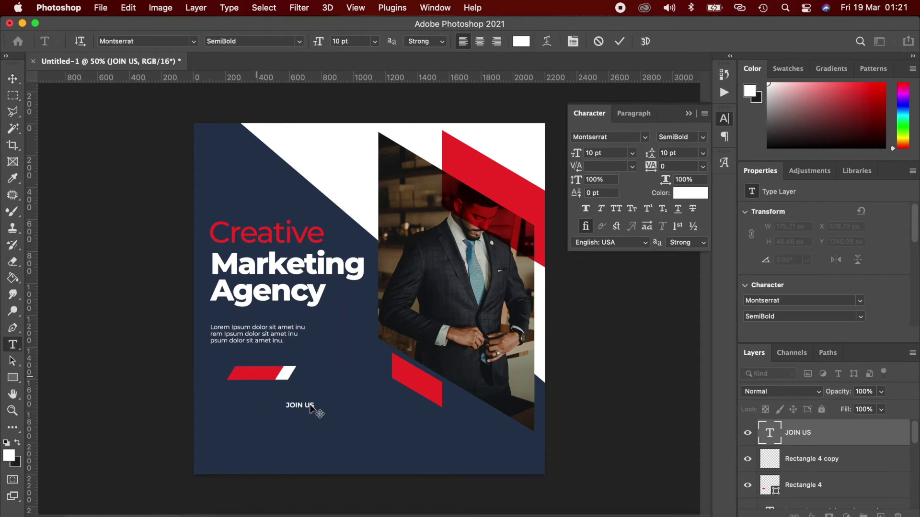
pyautogui.press('v')
pyautogui.moveTo(310, 409); pyautogui.dragTo(266, 375)
pyautogui.press('Up')
pyautogui.click(703, 137)
pyautogui.click(683, 252)
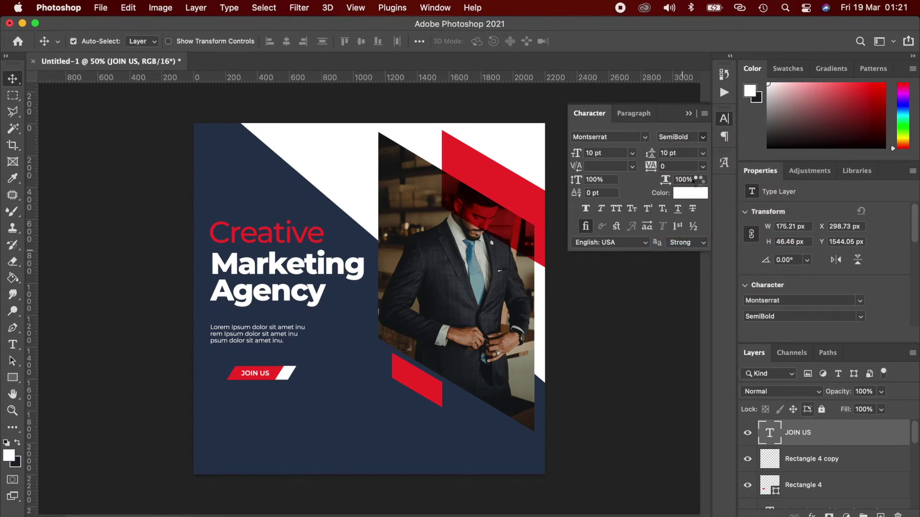
# Try the background navy 28384f as the JOIN US text color, and undo the change
pyautogui.click(685, 197)
pyautogui.click(357, 390)
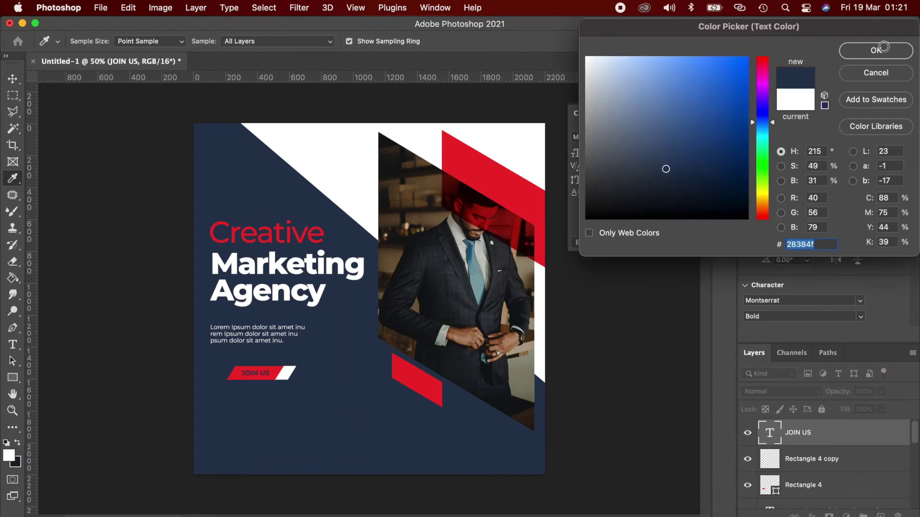
pyautogui.click(876, 52)
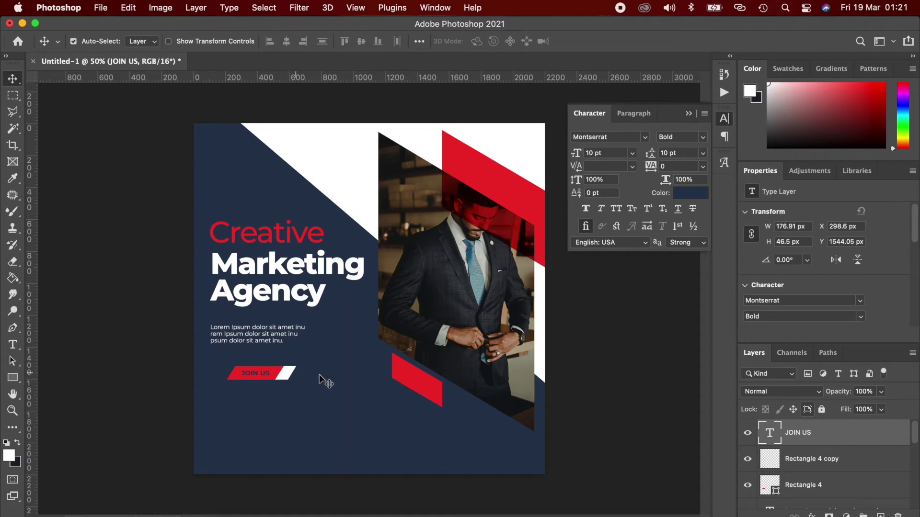
pyautogui.press('super+z')
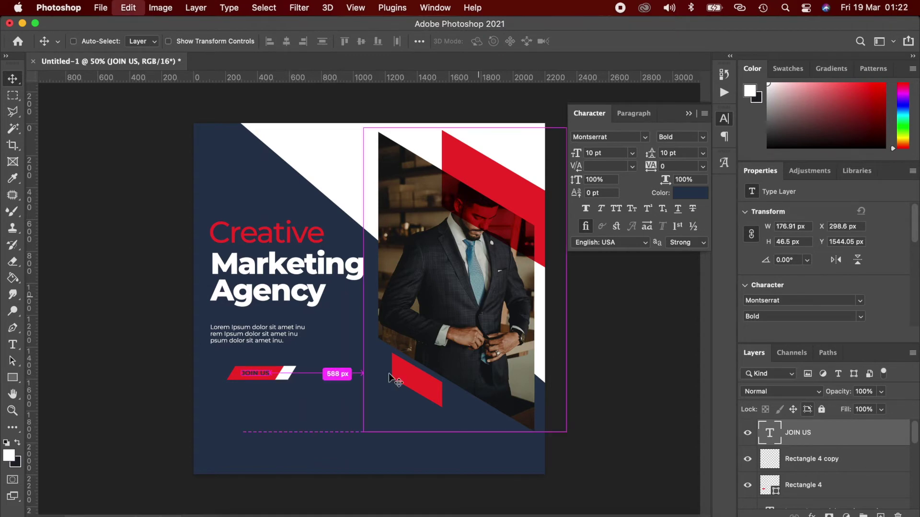
# Move the whole JOIN US button left to align with the left edge of the headline and paragraph
pyautogui.moveTo(296, 392); pyautogui.dragTo(240, 374)
pyautogui.click(124, 408)
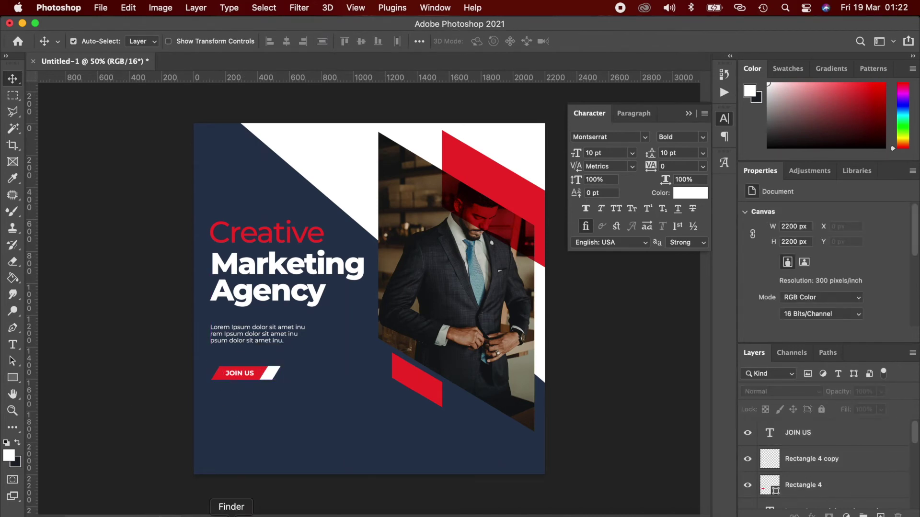
# Place fast-forward.png from the Finder into the design and rasterize its layer
pyautogui.click(232, 513)
pyautogui.moveTo(305, 196); pyautogui.dragTo(341, 384)
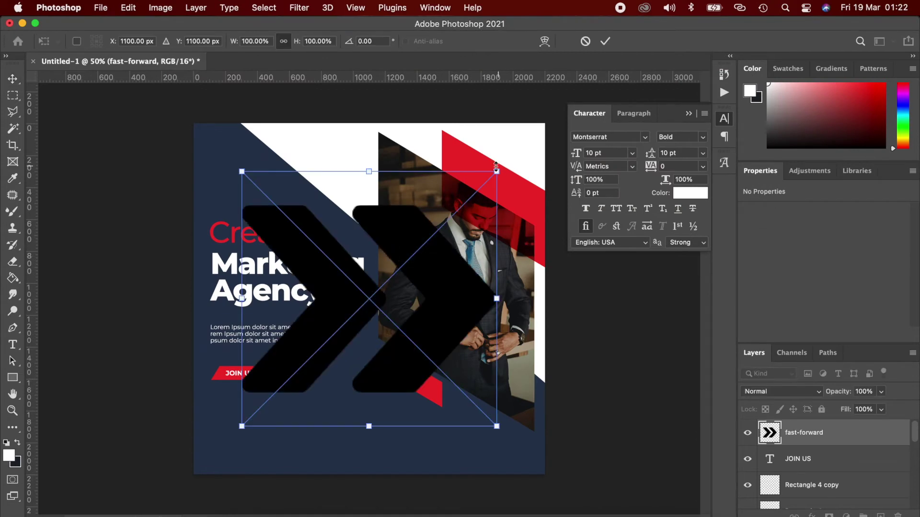
pyautogui.press('Return')
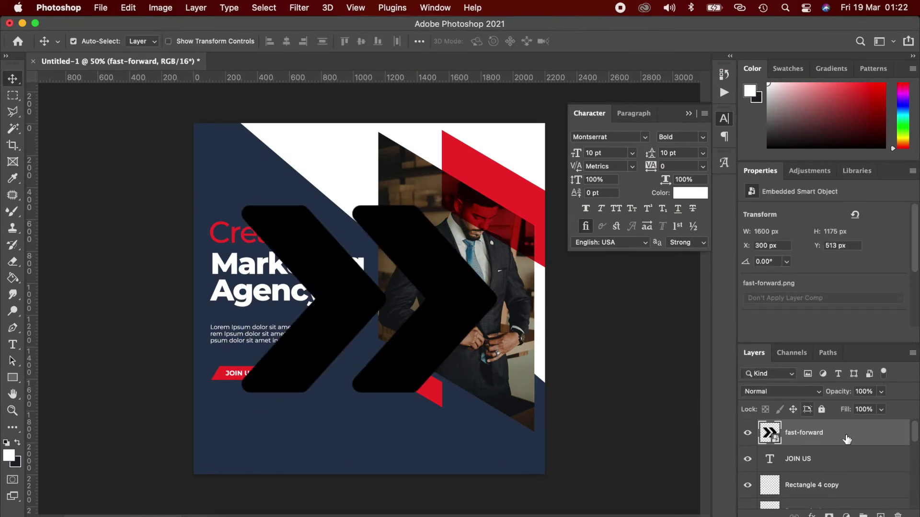
pyautogui.rightClick(846, 440)
pyautogui.click(730, 139)
# Delete the right-hand chevron of the fast-forward icon with a Polygonal Lasso selection, and deselect
pyautogui.click(14, 114)
pyautogui.click(324, 189)
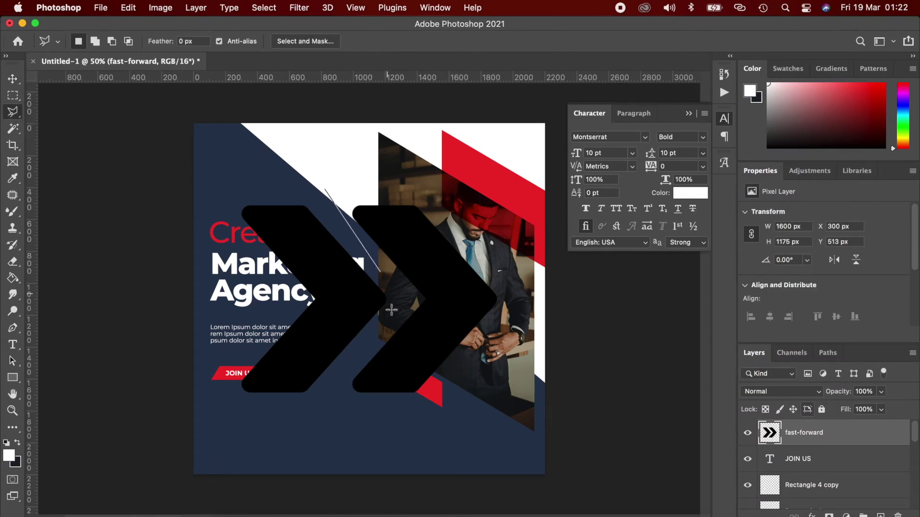
pyautogui.click(406, 296)
pyautogui.click(336, 383)
pyautogui.click(354, 447)
pyautogui.click(491, 426)
pyautogui.click(532, 225)
pyautogui.click(383, 157)
pyautogui.click(325, 189)
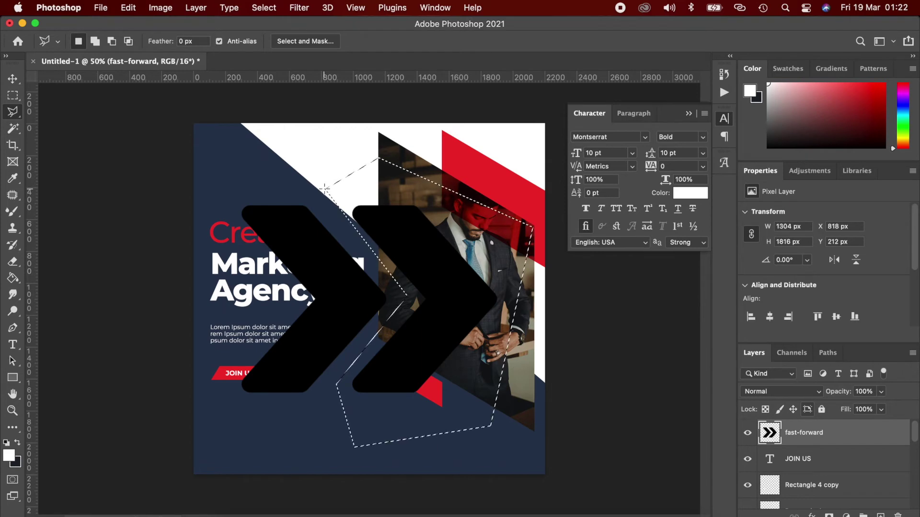
pyautogui.press('Delete')
pyautogui.press('super+d')
# Apply a Color Overlay to the remaining chevron using the red sampled from the small red panel
pyautogui.press('c')
pyautogui.press('v')
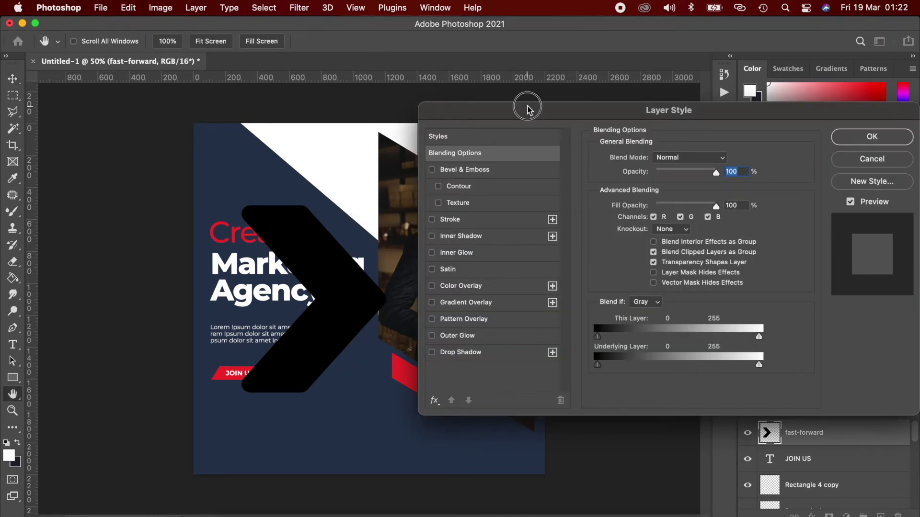
pyautogui.moveTo(529, 105); pyautogui.dragTo(557, 107)
pyautogui.click(494, 285)
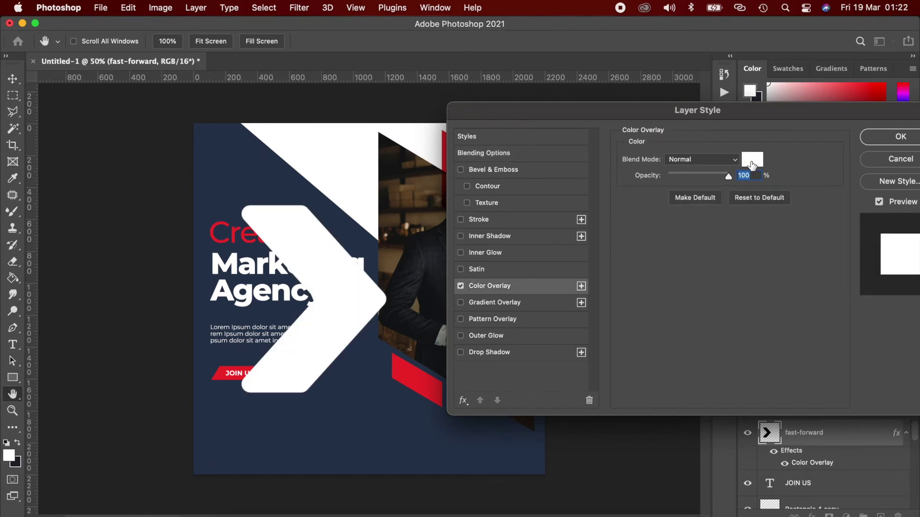
pyautogui.click(752, 163)
pyautogui.click(420, 385)
pyautogui.click(875, 50)
pyautogui.click(883, 136)
# Scale the red chevron to about 3.7% and move it onto the white end of the JOIN US button
pyautogui.hotkey('ctrl', 't')
pyautogui.moveTo(314, 206); pyautogui.dragTo(310, 385)
pyautogui.press('super+equal')
pyautogui.press('super+equal')
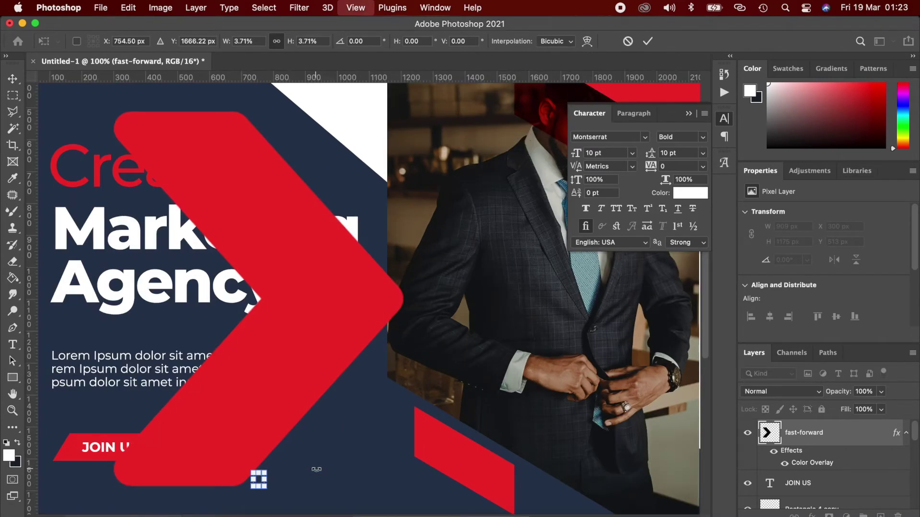
pyautogui.scroll(-3, 275, 476)
pyautogui.hscroll(-2, 275, 476)
pyautogui.press('Return')
pyautogui.moveTo(331, 398); pyautogui.dragTo(245, 370)
# Reduce the chevron to about 29 × 39 px and nudge it to the center of the button's white end
pyautogui.press('super+t')
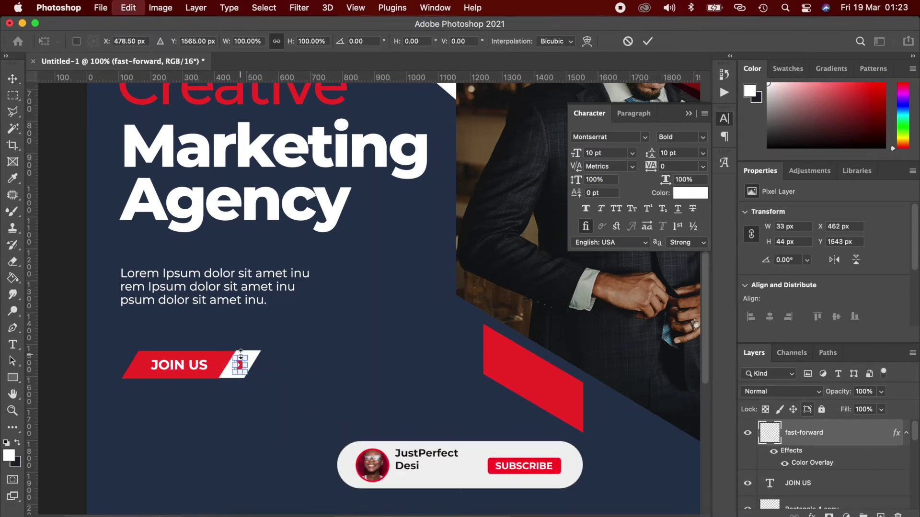
pyautogui.moveTo(247, 354); pyautogui.dragTo(246, 356)
pyautogui.press('Return')
pyautogui.press('Up')
pyautogui.press('Up')
pyautogui.press('Right')
pyautogui.press('Right')
pyautogui.press('Down')
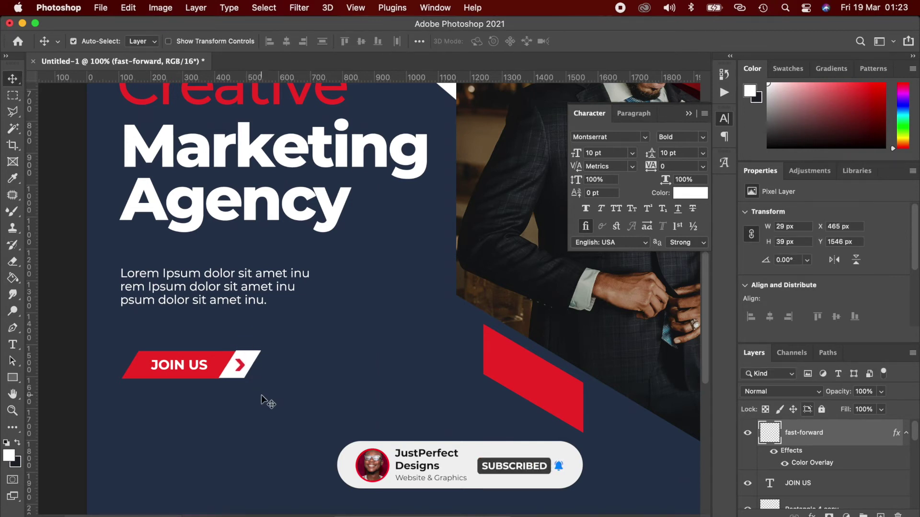
pyautogui.press('Up')
pyautogui.press('super+minus')
pyautogui.press('super+minus')
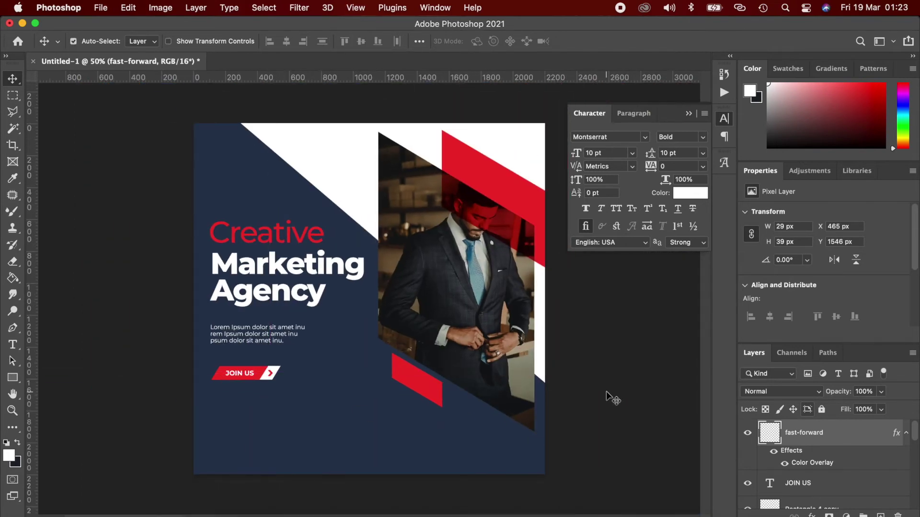
pyautogui.click(607, 405)
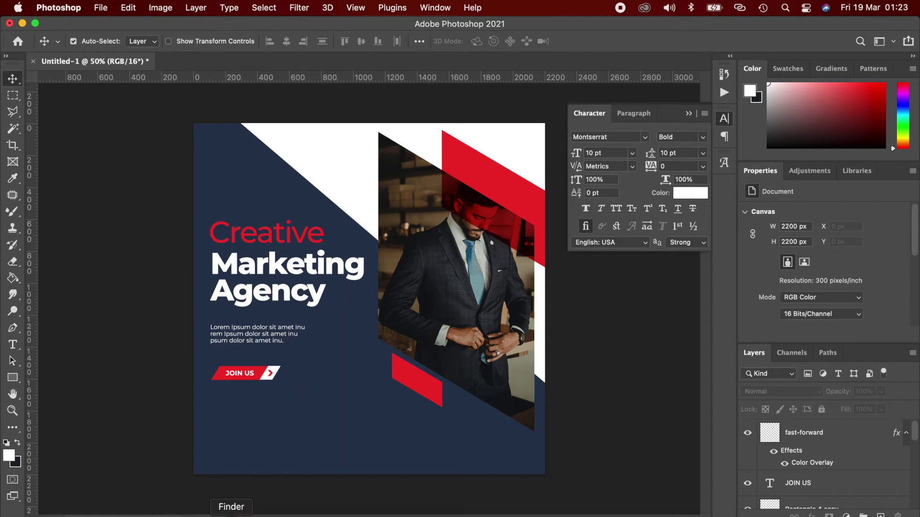
# Place contact-book.png from the Finder and scale it to a small icon below the JOIN US button, near the canvas bottom
pyautogui.click(231, 515)
pyautogui.click(269, 91)
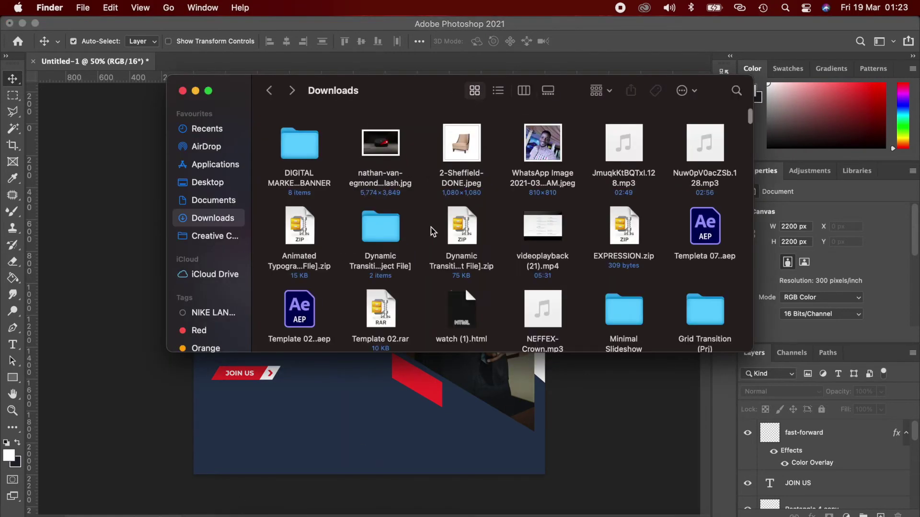
pyautogui.scroll(-5, 433, 232)
pyautogui.moveTo(308, 340); pyautogui.dragTo(289, 439)
pyautogui.moveTo(318, 344); pyautogui.dragTo(302, 408)
pyautogui.moveTo(505, 162); pyautogui.dragTo(244, 422)
pyautogui.press('Return')
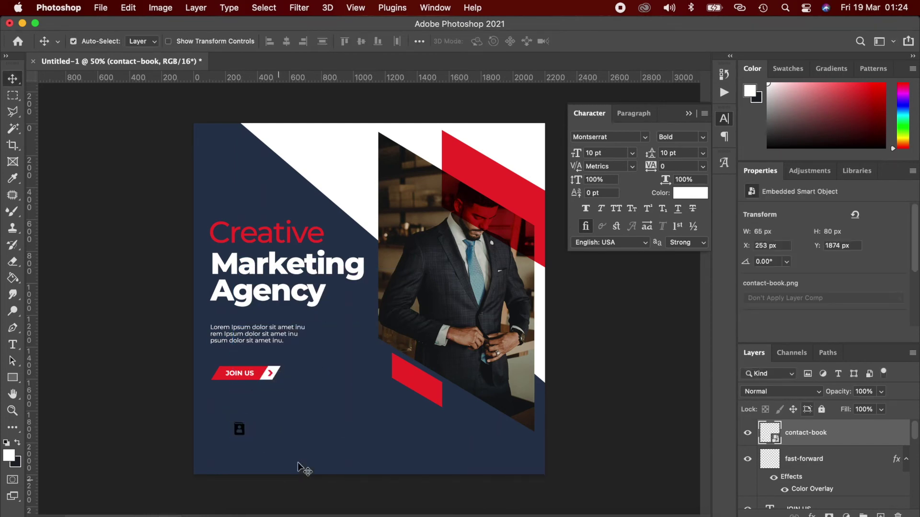
pyautogui.press('super+t')
pyautogui.moveTo(247, 420); pyautogui.dragTo(251, 420)
pyautogui.press('Return')
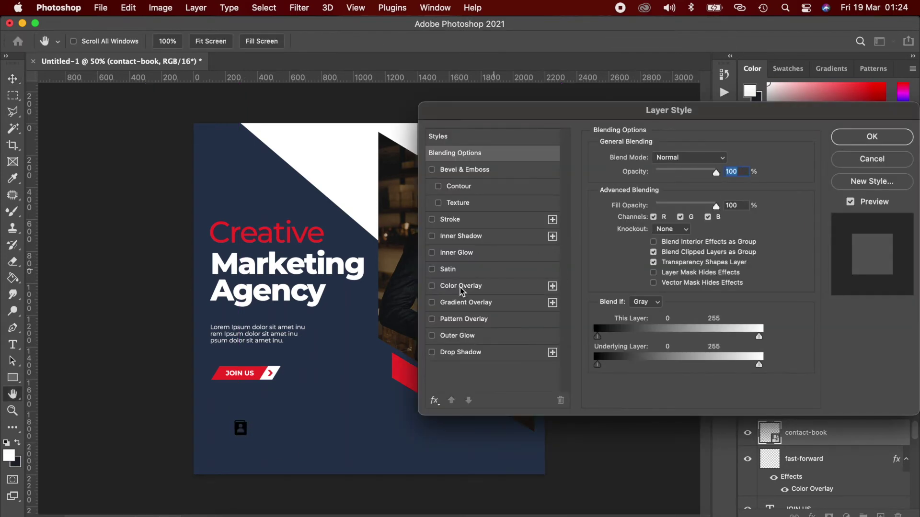
# Apply a red Color Overlay to the contact-book icon and move it to about X 120 px, Y 1932 px
pyautogui.click(485, 288)
pyautogui.press('Return')
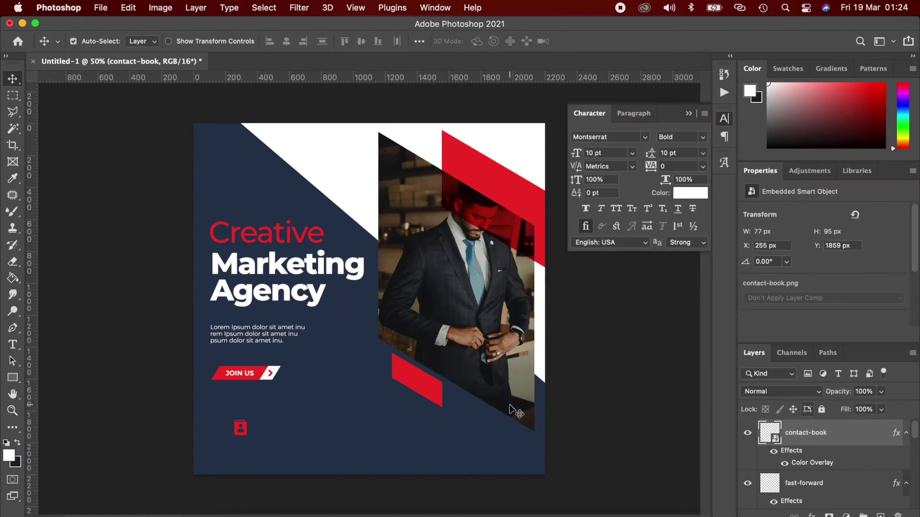
pyautogui.moveTo(246, 429); pyautogui.dragTo(227, 439)
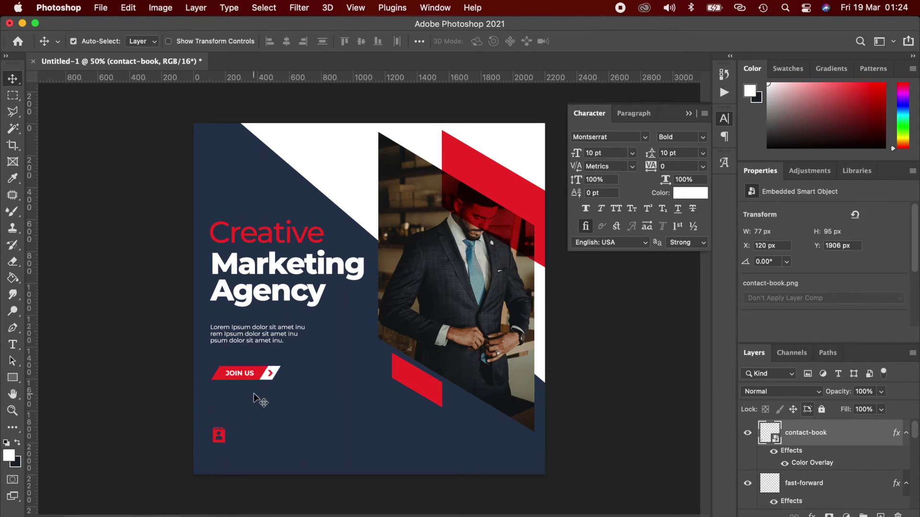
pyautogui.press('Down')
pyautogui.press('Down')
pyautogui.press('Down')
pyautogui.press('Down')
pyautogui.press('Down')
pyautogui.press('Down')
pyautogui.press('Down')
pyautogui.press('Down')
pyautogui.press('Down')
pyautogui.press('Down')
pyautogui.press('Down')
pyautogui.press('Down')
pyautogui.press('Down')
pyautogui.press('Down')
pyautogui.press('Down')
pyautogui.press('Down')
pyautogui.press('t')
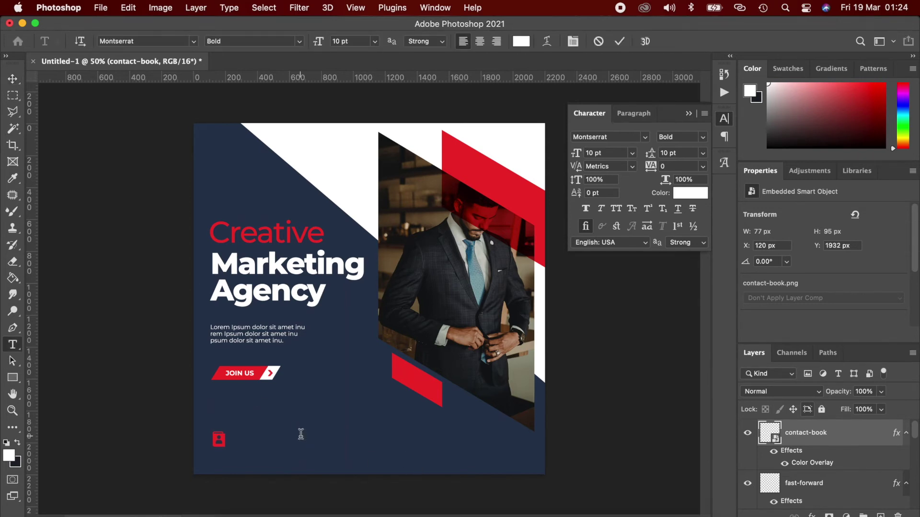
pyautogui.click(301, 434)
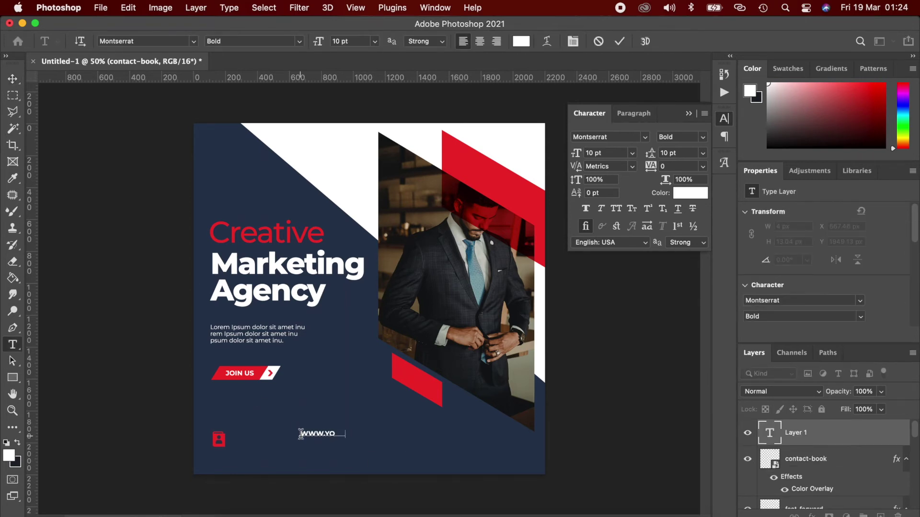
pyautogui.write('WWW.YOURWEBSITE.COM')
pyautogui.press('super+a')
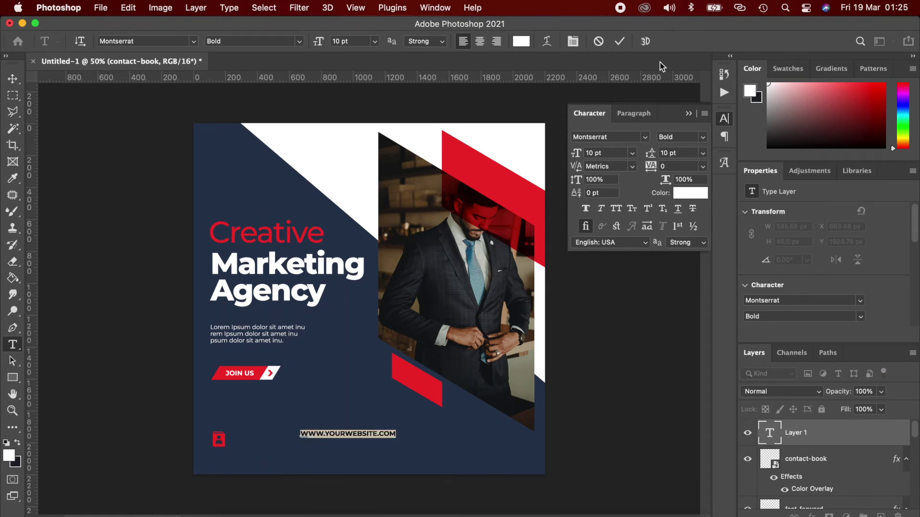
pyautogui.write('www.yourwebsite.com')
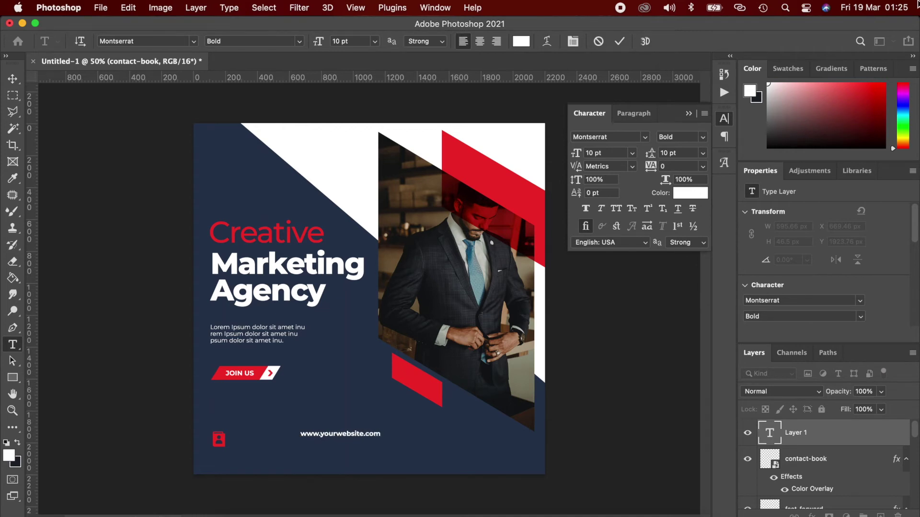
pyautogui.press('super+Return')
# Set the website text to Montserrat Regular at 8 pt
pyautogui.click(703, 137)
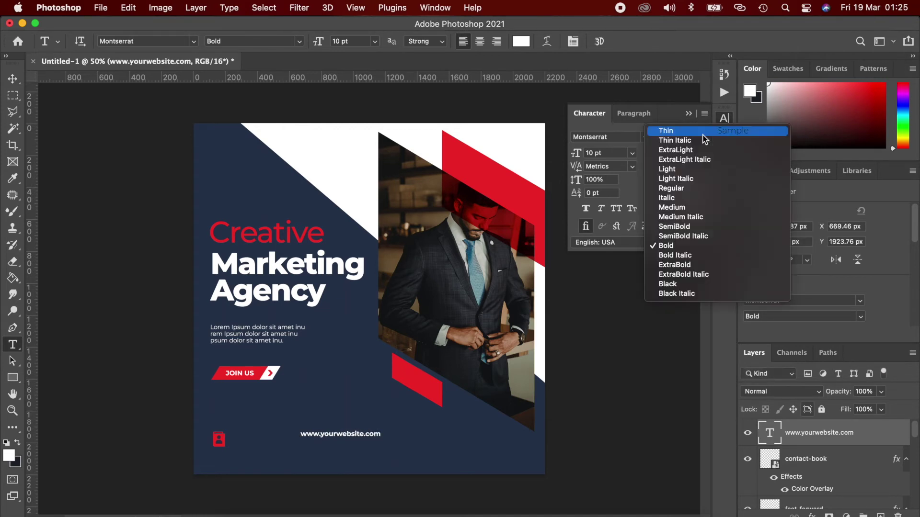
pyautogui.click(672, 189)
pyautogui.click(589, 153)
pyautogui.press('Return')
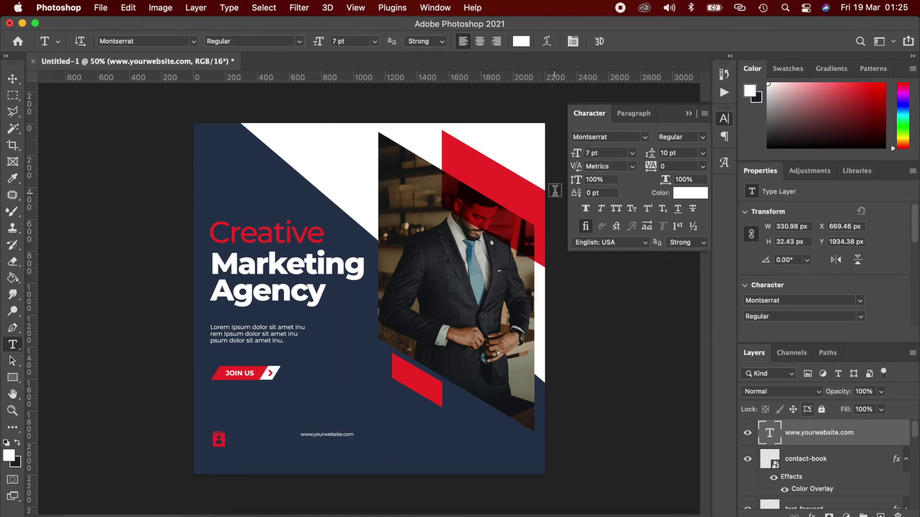
pyautogui.press('Up')
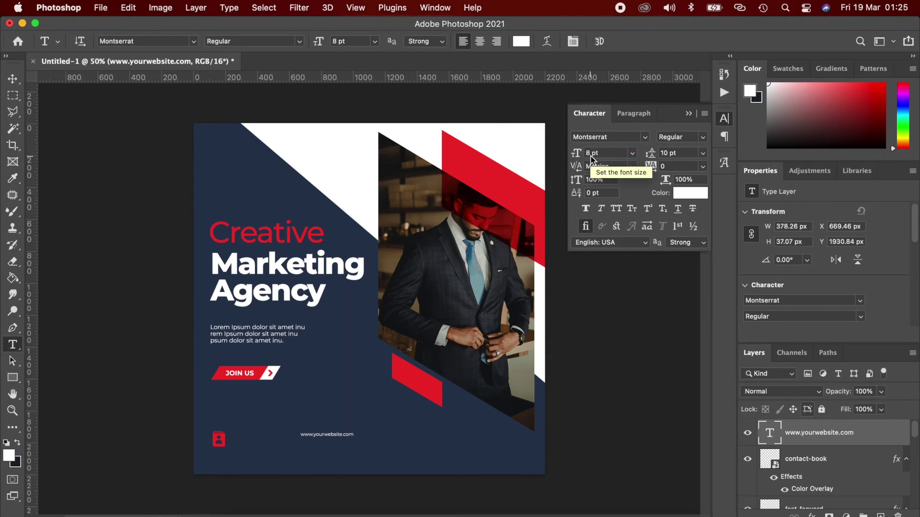
# Move the website text just right of the contact icon, to about X 236 px, Y 1945 px
pyautogui.press('v')
pyautogui.moveTo(337, 437); pyautogui.dragTo(283, 441)
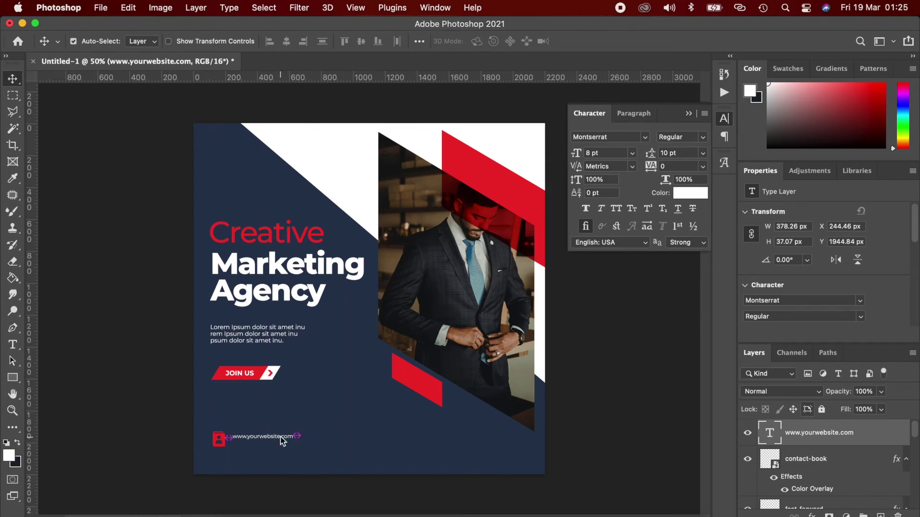
pyautogui.click(128, 439)
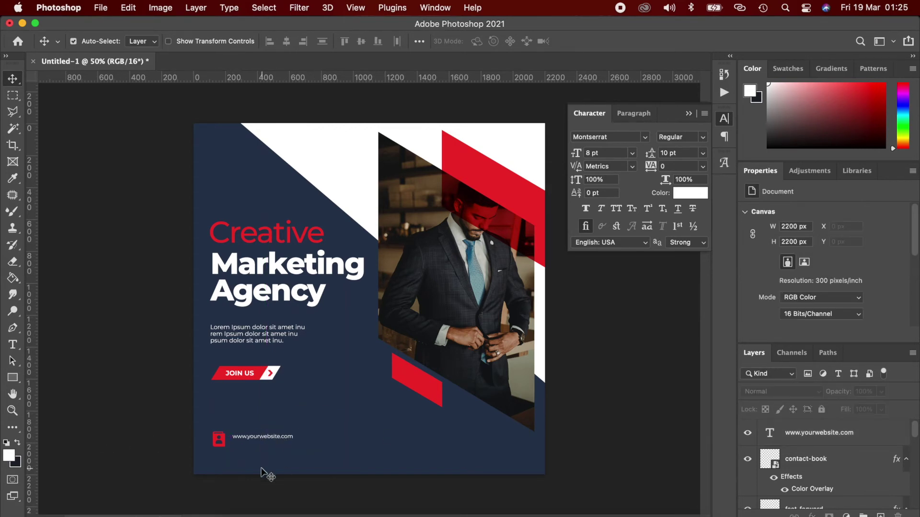
pyautogui.click(277, 438)
pyautogui.press('Left')
pyautogui.press('Left')
pyautogui.press('Left')
pyautogui.press('Left')
# Duplicate the website text and shift the copy straight down to about Y 2015 px as a second contact line
pyautogui.press('super+j')
pyautogui.press('Down')
pyautogui.press('Down')
pyautogui.press('Down')
pyautogui.press('Down')
pyautogui.press('Down')
pyautogui.press('Down')
pyautogui.press('Down')
pyautogui.press('Down')
pyautogui.press('Down')
pyautogui.press('Down')
pyautogui.press('Down')
pyautogui.press('Down')
pyautogui.press('Down')
pyautogui.press('Down')
pyautogui.press('Down')
pyautogui.press('Down')
pyautogui.press('Down')
pyautogui.press('Down')
pyautogui.press('Down')
pyautogui.press('Down')
pyautogui.press('Down')
pyautogui.press('Down')
pyautogui.press('Down')
pyautogui.press('Down')
pyautogui.press('Down')
pyautogui.press('Down')
pyautogui.press('Down')
pyautogui.press('Down')
pyautogui.press('Down')
pyautogui.press('Down')
pyautogui.press('Down')
pyautogui.press('Down')
pyautogui.press('Down')
pyautogui.press('Down')
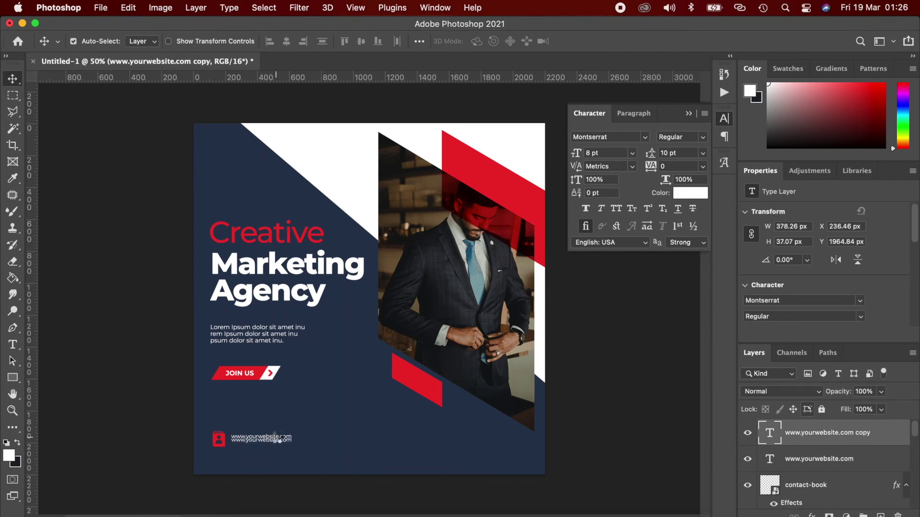
pyautogui.press('Down')
pyautogui.press('Down')
pyautogui.press('Down')
pyautogui.press('Down')
pyautogui.press('Down')
pyautogui.press('Down')
pyautogui.press('Down')
pyautogui.press('Down')
pyautogui.press('Down')
pyautogui.press('Down')
pyautogui.press('Down')
pyautogui.press('Down')
pyautogui.press('Down')
pyautogui.press('Down')
pyautogui.press('Down')
pyautogui.press('Down')
pyautogui.press('Down')
pyautogui.press('Down')
pyautogui.press('Down')
pyautogui.press('Down')
pyautogui.press('Down')
pyautogui.press('Down')
pyautogui.press('Down')
pyautogui.press('Down')
pyautogui.press('Down')
pyautogui.press('Down')
pyautogui.press('Down')
pyautogui.press('Down')
pyautogui.press('Down')
pyautogui.press('Down')
pyautogui.press('Down')
pyautogui.press('Down')
pyautogui.press('Down')
pyautogui.press('Down')
pyautogui.press('Down')
pyautogui.press('Down')
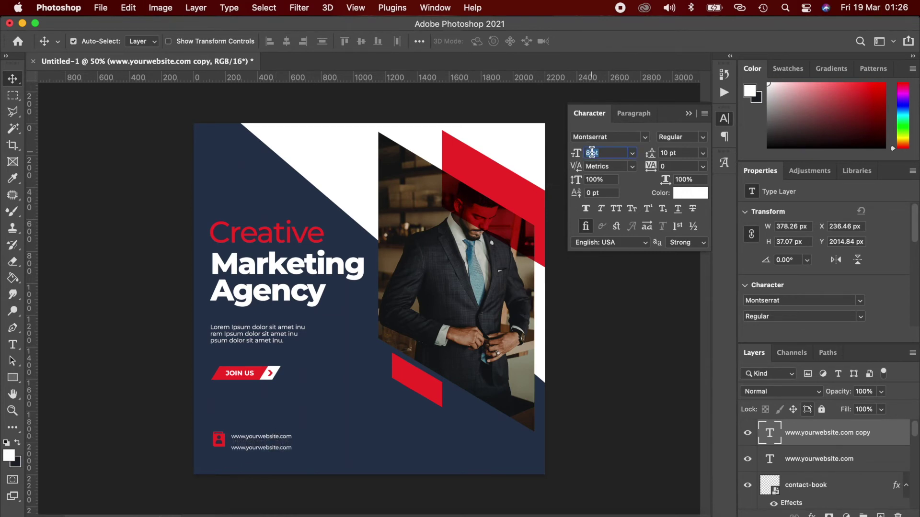
# Set the lower website line's font size to 12 pt and nudge it up closer to the first line
pyautogui.write('12')
pyautogui.press('Return')
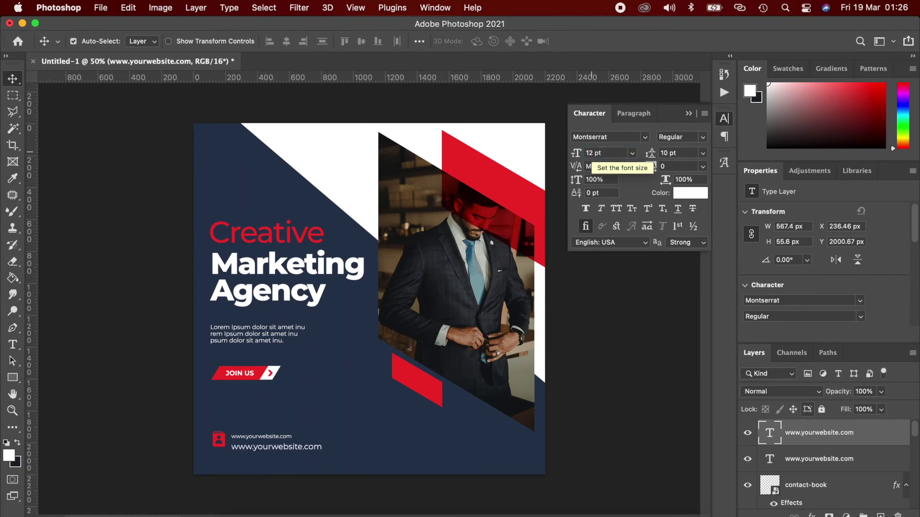
pyautogui.press('Up')
pyautogui.press('Up')
pyautogui.press('Up')
pyautogui.press('Up')
pyautogui.press('Up')
pyautogui.press('Up')
pyautogui.press('Up')
pyautogui.press('Up')
pyautogui.press('Up')
pyautogui.press('Up')
pyautogui.press('Up')
pyautogui.press('Up')
pyautogui.press('Up')
pyautogui.press('Up')
pyautogui.press('Up')
pyautogui.press('Up')
pyautogui.press('Up')
pyautogui.press('Up')
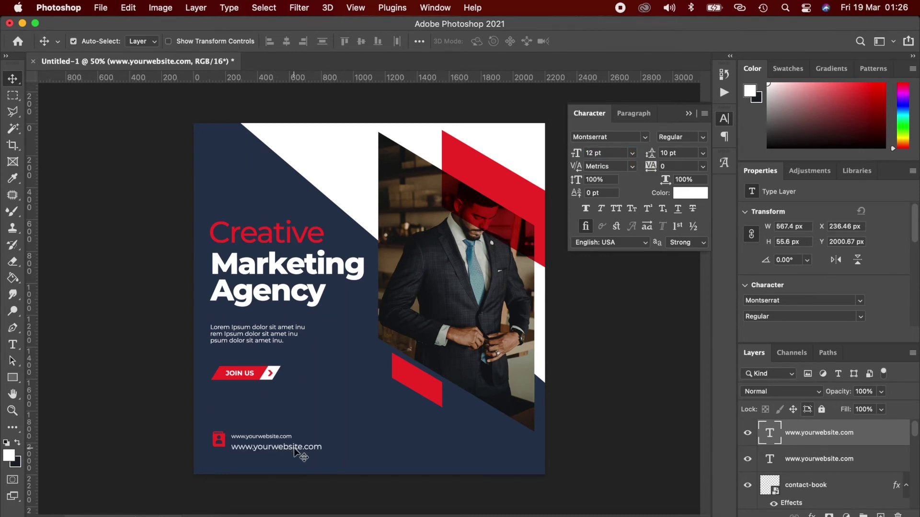
# Fine-tune the heights of the two contact lines beside the icon, placing the upper at about Y 1935 px and the lower at 1977 px
pyautogui.click(262, 436)
pyautogui.press('Up')
pyautogui.press('Up')
pyautogui.press('Up')
pyautogui.press('Up')
pyautogui.click(265, 447)
pyautogui.press('Up')
pyautogui.press('Up')
pyautogui.click(266, 437)
pyautogui.press('Up')
pyautogui.press('Up')
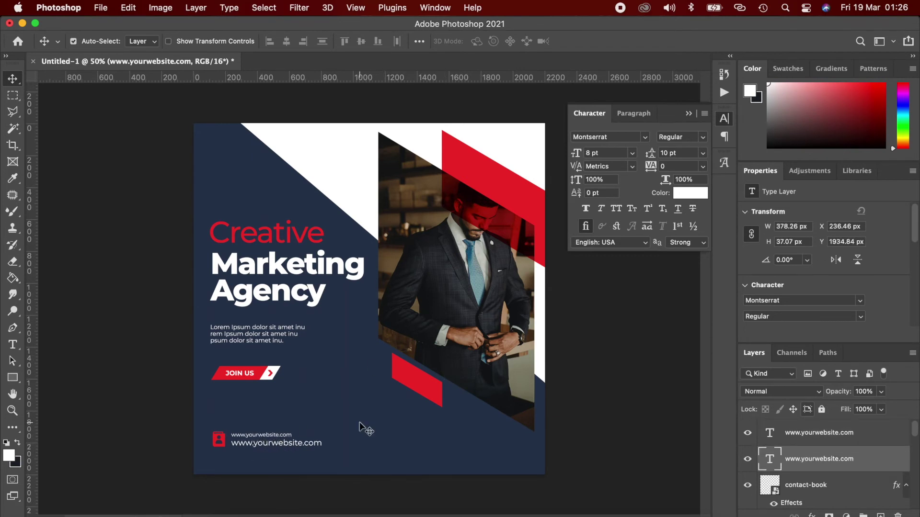
# Set the lower contact line to SemiBold and replace its text with the placeholder phone number
pyautogui.click(297, 440)
pyautogui.click(702, 137)
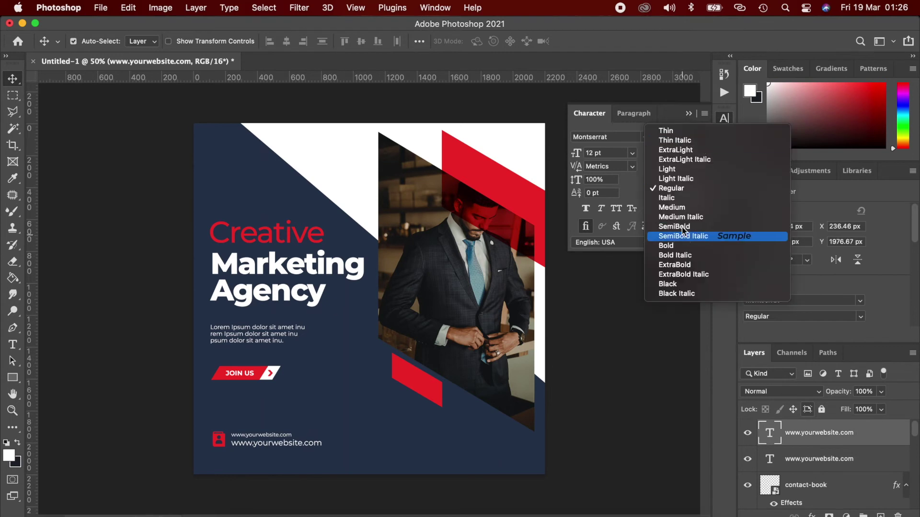
pyautogui.press('Escape')
pyautogui.doubleClick(289, 443)
pyautogui.write('000 123 456 789')
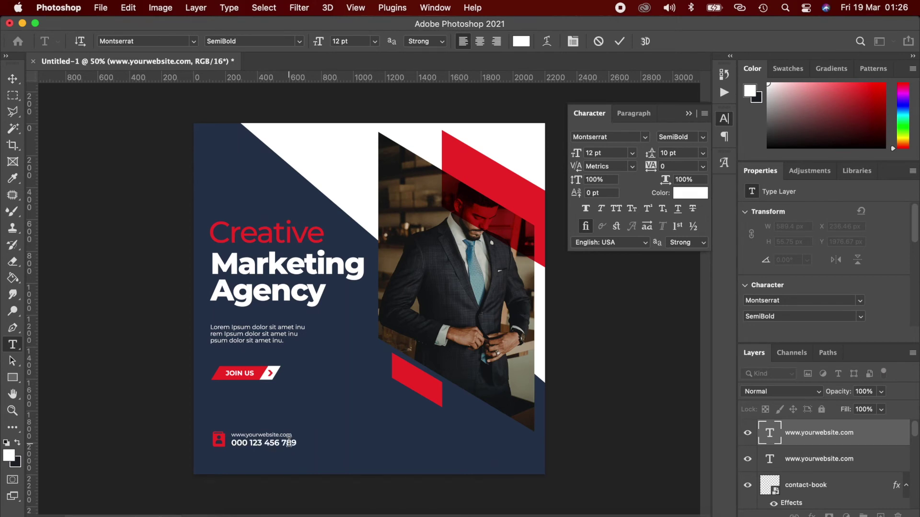
pyautogui.press('super+Return')
pyautogui.press('v')
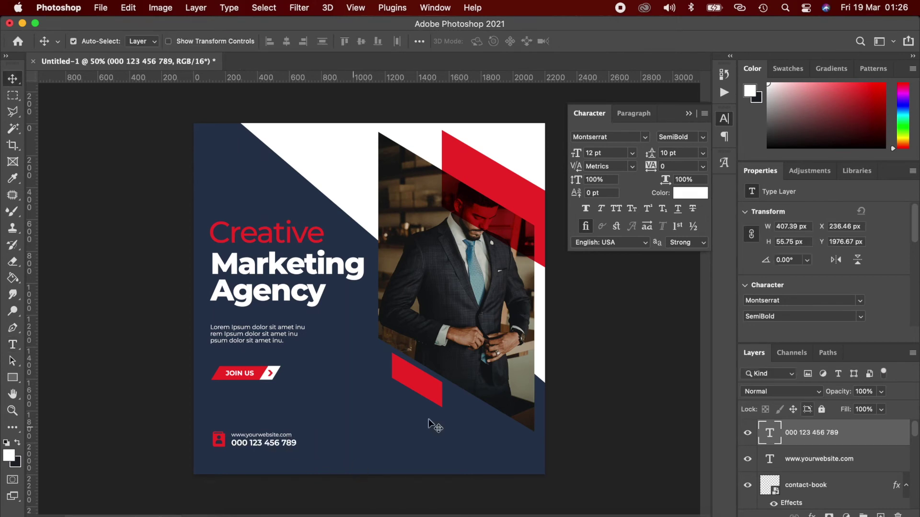
pyautogui.click(344, 464)
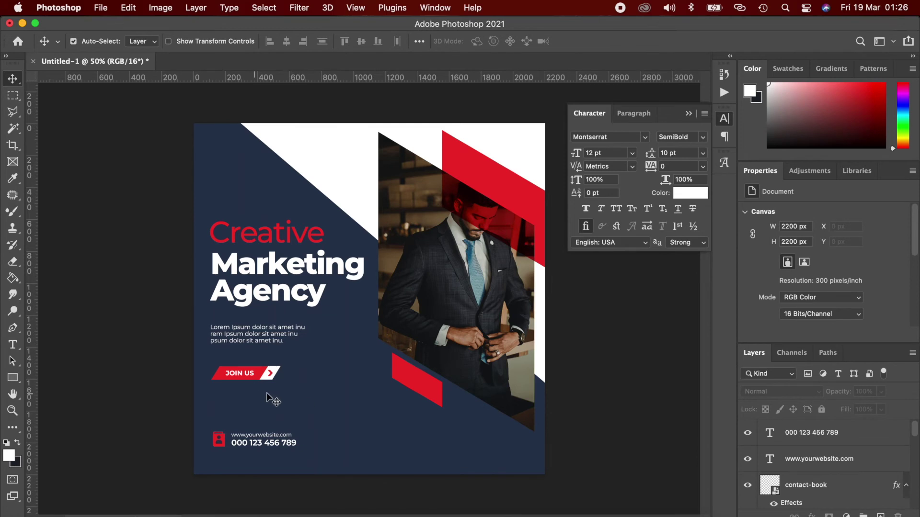
# Lower the JOIN US button with its chevron and the lorem ipsum paragraph to even the spacing between headline and contact lines
pyautogui.moveTo(243, 376); pyautogui.dragTo(244, 384)
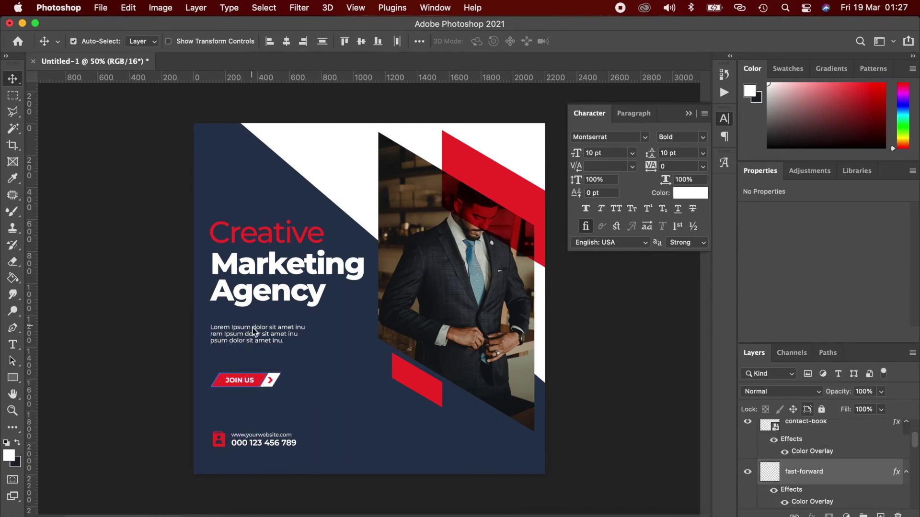
pyautogui.click(256, 336)
pyautogui.press('Down')
pyautogui.press('Down')
pyautogui.press('Down')
pyautogui.press('Down')
pyautogui.moveTo(322, 406); pyautogui.dragTo(268, 340)
pyautogui.press('super+z')
pyautogui.moveTo(320, 387); pyautogui.dragTo(253, 341)
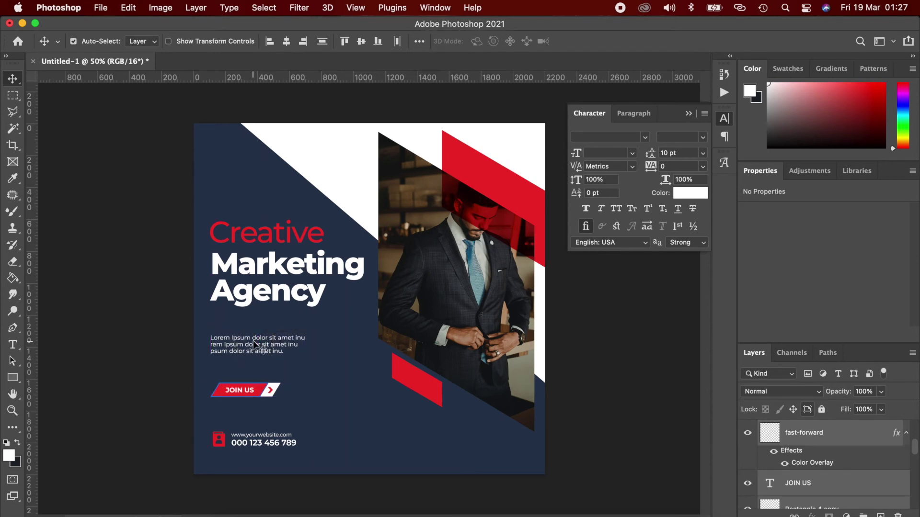
pyautogui.click(137, 383)
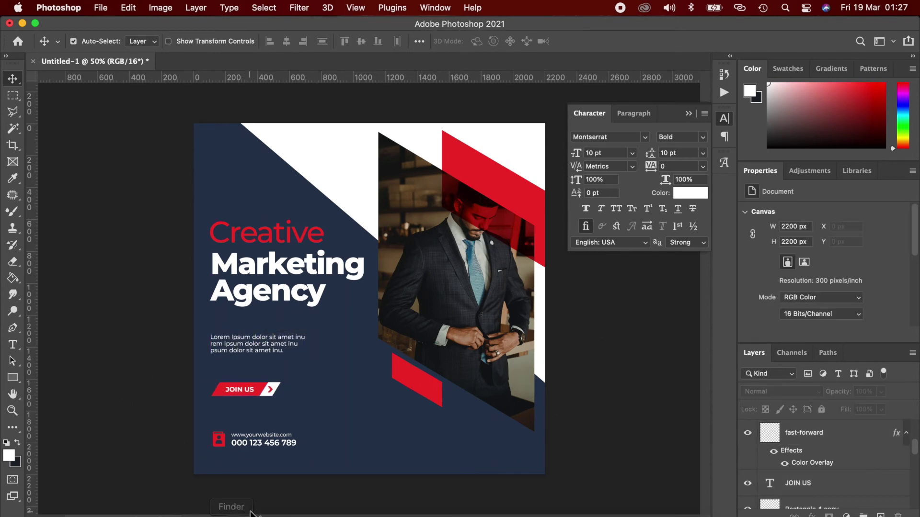
# Draw a circle about 75 px wide below the small red parallelogram, filled red with no stroke
pyautogui.rightClick(11, 380)
pyautogui.click(53, 389)
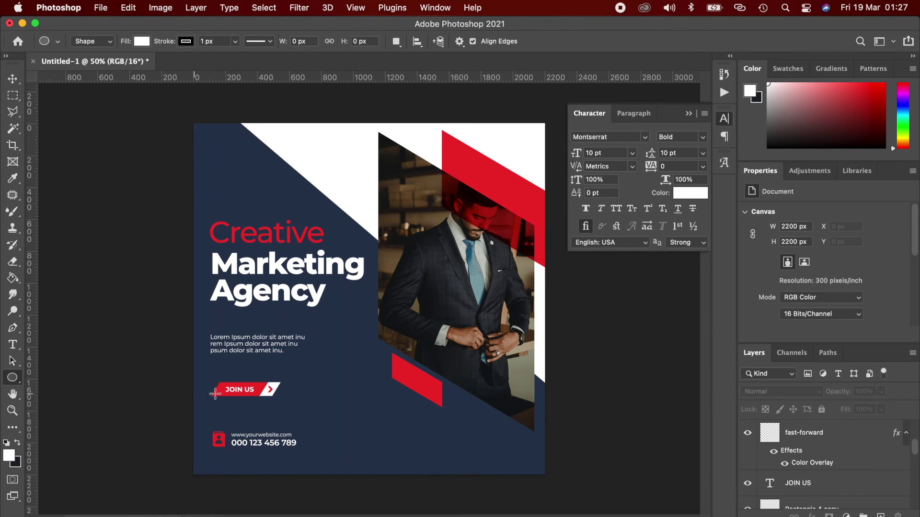
pyautogui.moveTo(390, 418); pyautogui.dragTo(408, 430)
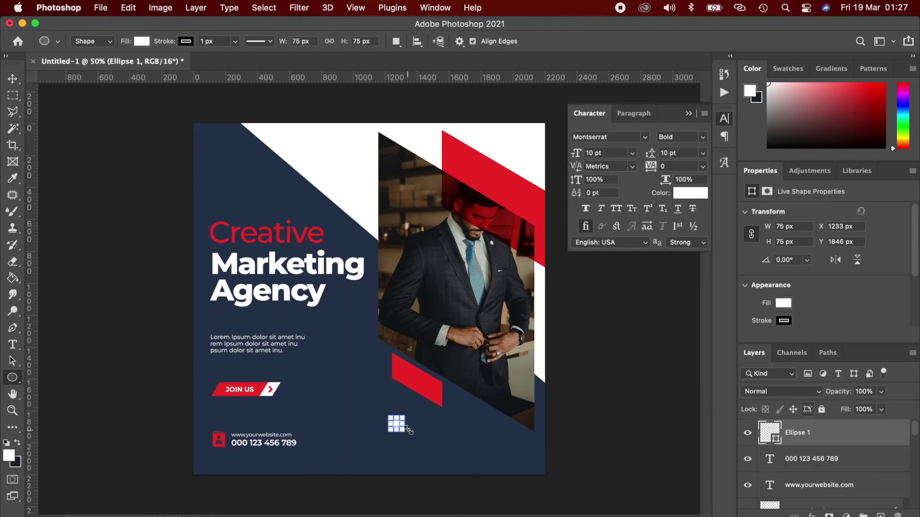
pyautogui.press('v')
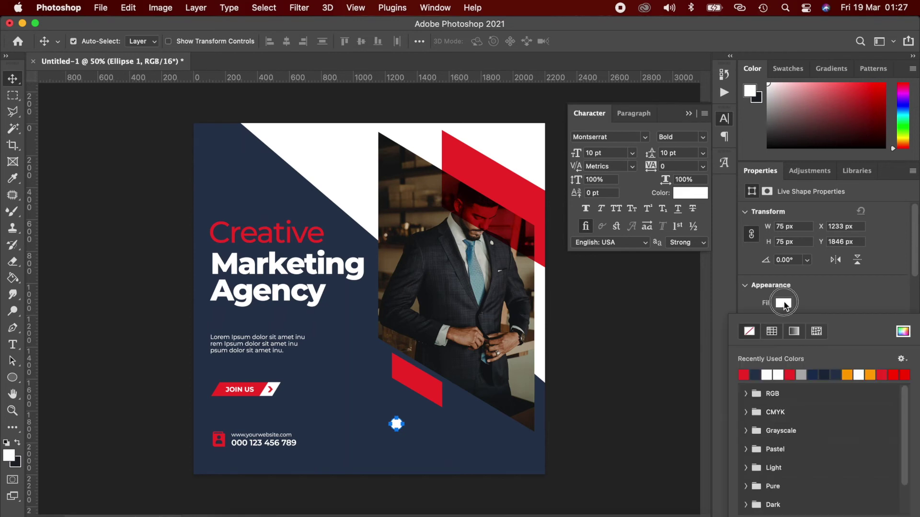
pyautogui.click(476, 433)
pyautogui.click(456, 444)
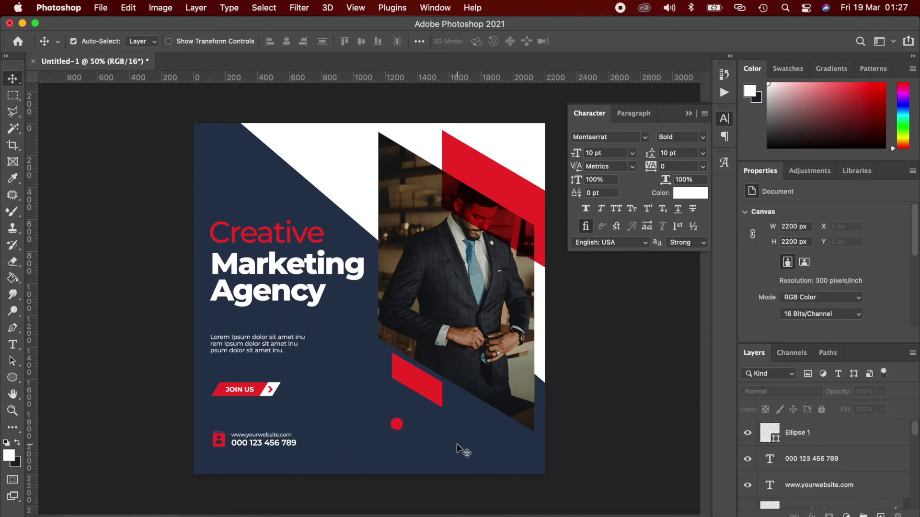
# Move the red circle to the canvas's lower-right area at about X 1959, Y 1952 px and resize it to 70 px
pyautogui.moveTo(398, 425); pyautogui.dragTo(512, 443)
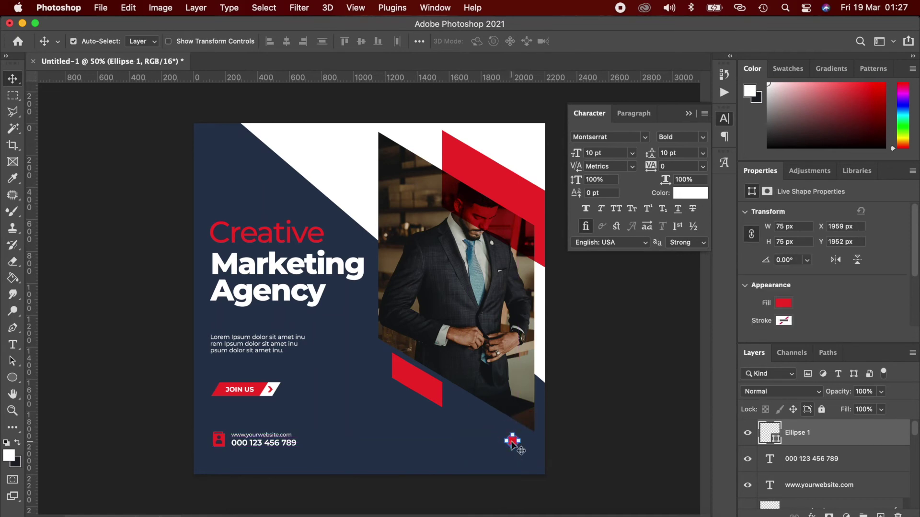
pyautogui.click(606, 447)
pyautogui.click(513, 439)
pyautogui.write('70')
pyautogui.click(557, 450)
# Duplicate the red circle leftward to form a horizontal row of four circles
pyautogui.moveTo(513, 441); pyautogui.dragTo(497, 443)
pyautogui.moveTo(496, 443); pyautogui.dragTo(470, 445)
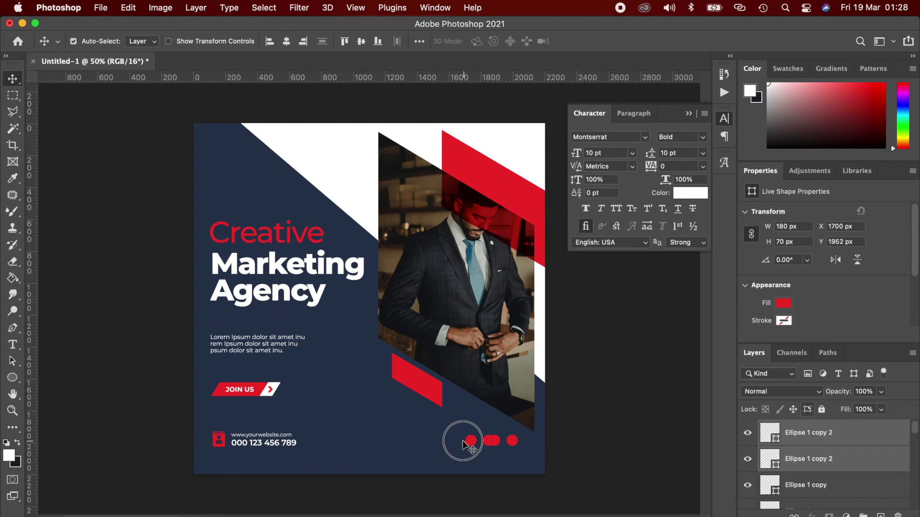
pyautogui.moveTo(466, 441); pyautogui.dragTo(464, 443)
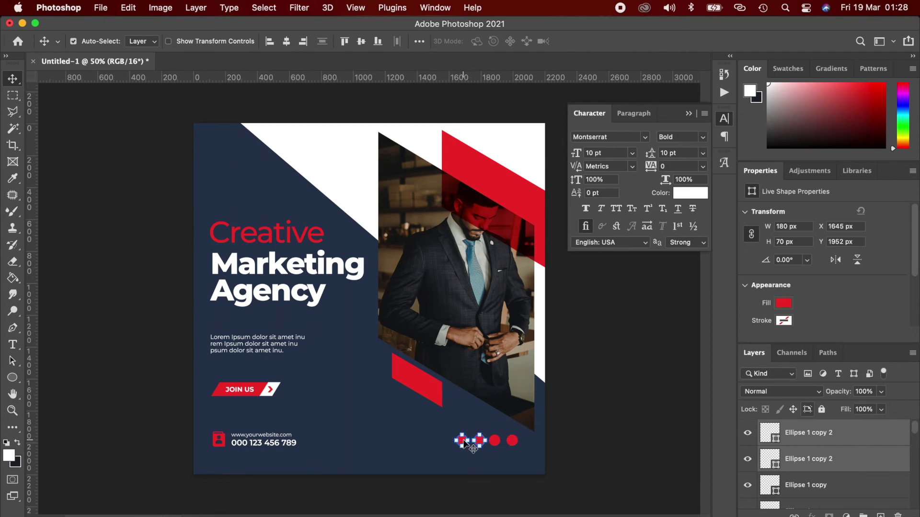
pyautogui.click(546, 444)
# Adjust the positions of the three left circles to even out the gaps in the row
pyautogui.click(462, 442)
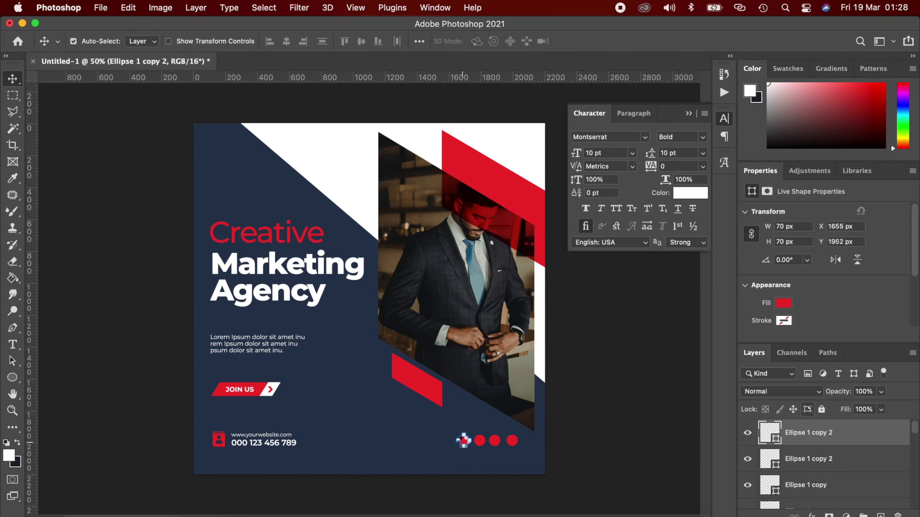
pyautogui.click(513, 443)
pyautogui.click(459, 444)
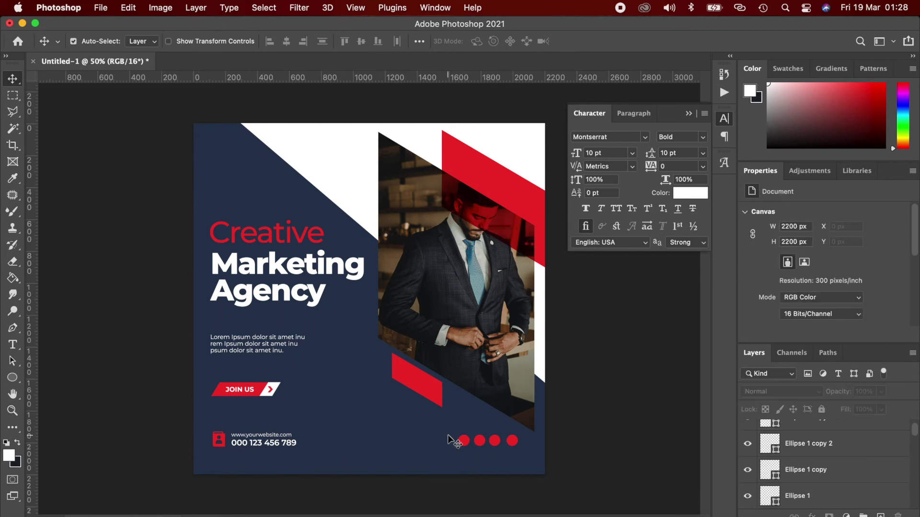
pyautogui.moveTo(499, 453); pyautogui.dragTo(459, 430)
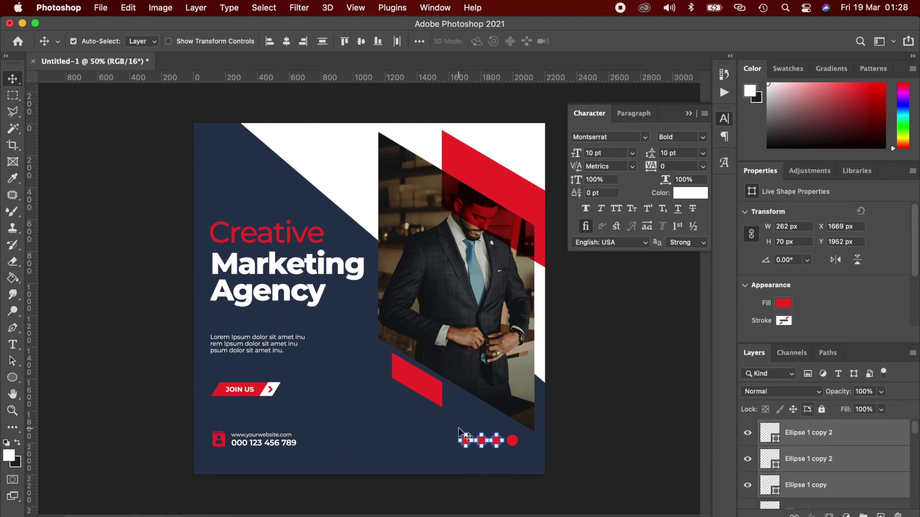
pyautogui.click(575, 442)
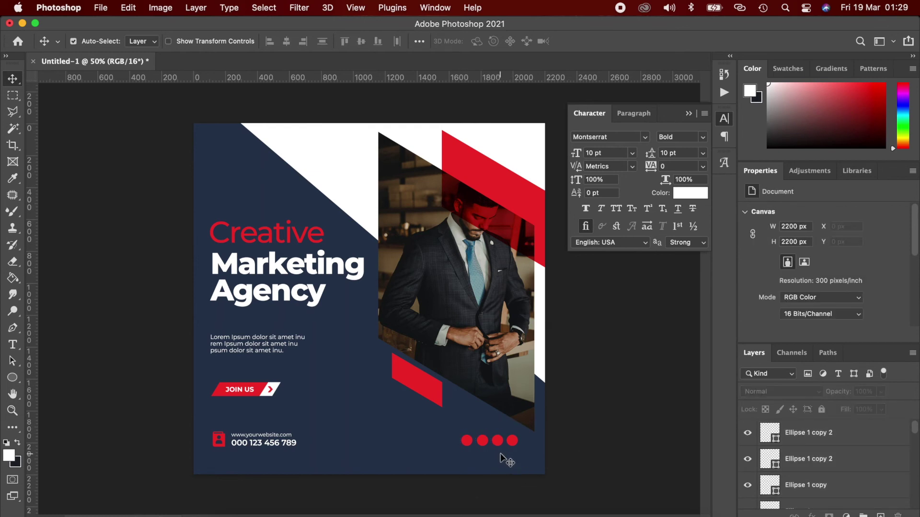
# Place facebook-logo.png, instagram-logo.png, linkedin.png and twitter.png from the digital marketing folder in Finder's Downloads into the Photoshop document
pyautogui.click(231, 515)
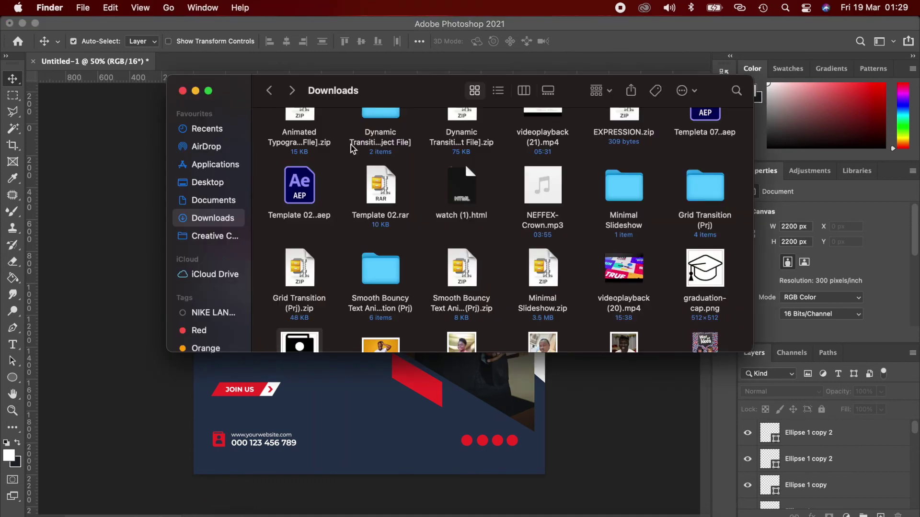
pyautogui.scroll(5, 335, 192)
pyautogui.doubleClick(303, 135)
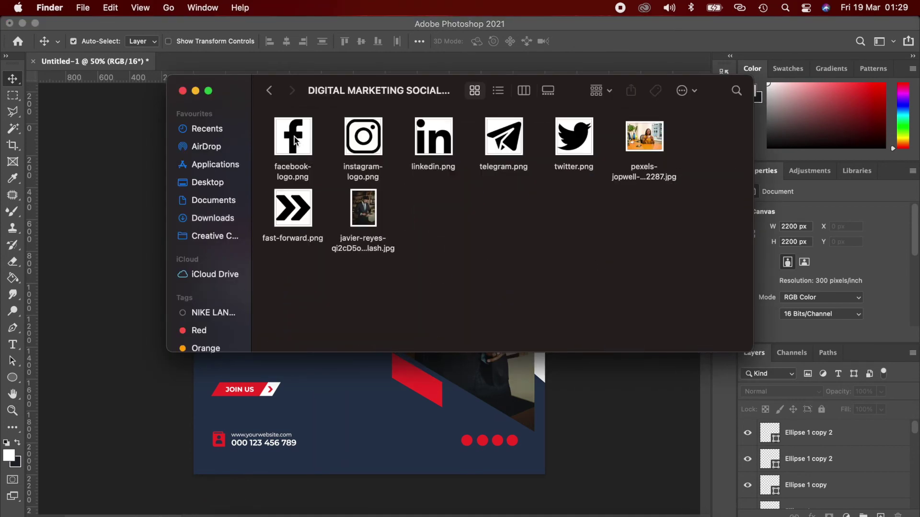
pyautogui.click(294, 136)
pyautogui.keyDown('super'); pyautogui.click(364, 136); pyautogui.keyUp('super')
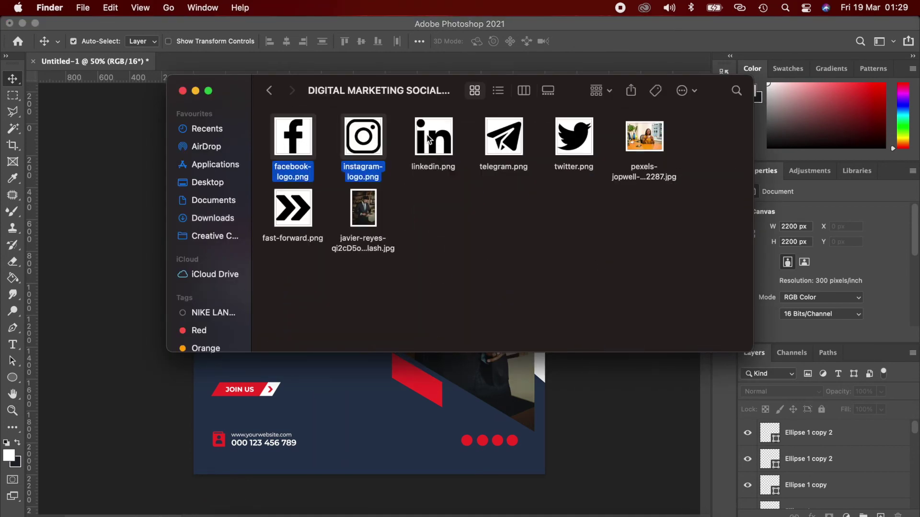
pyautogui.keyDown('super'); pyautogui.click(433, 136); pyautogui.keyUp('super')
pyautogui.keyDown('super'); pyautogui.click(574, 136); pyautogui.keyUp('super')
pyautogui.moveTo(350, 136); pyautogui.dragTo(343, 404)
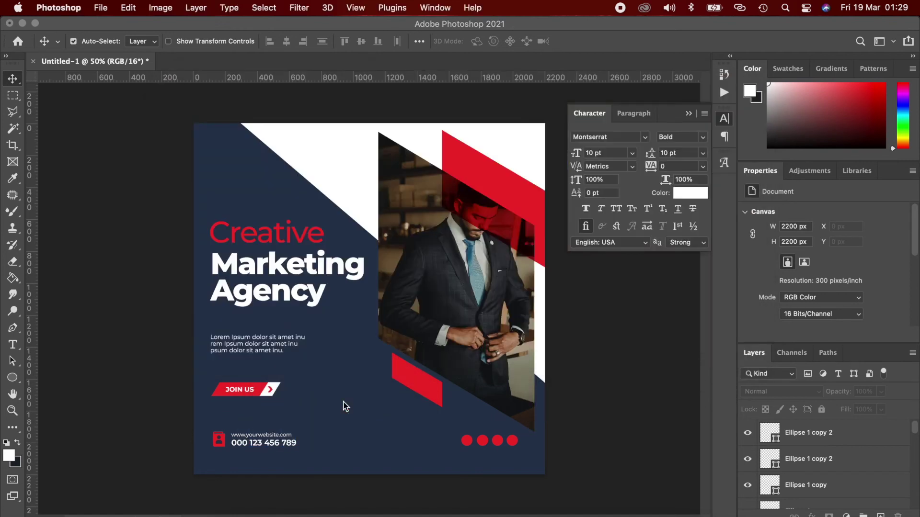
pyautogui.press('Return')
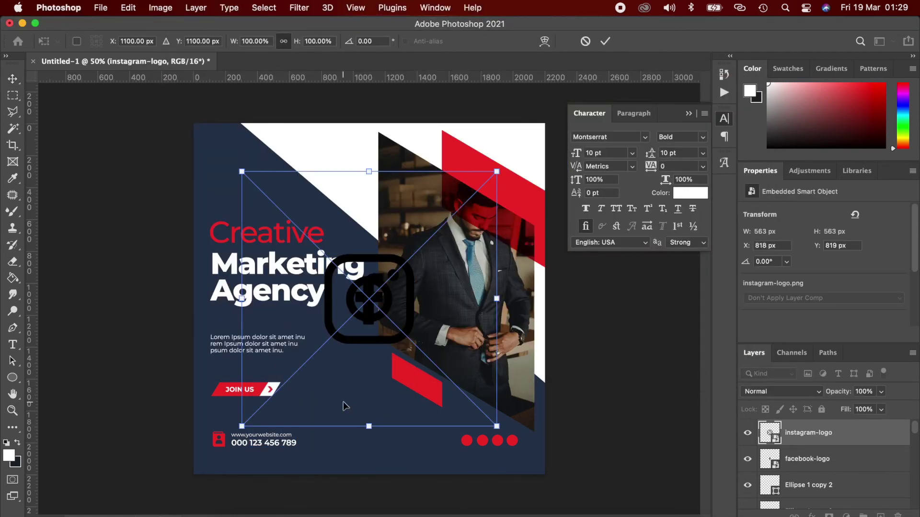
pyautogui.press('Return')
pyautogui.press('Return')
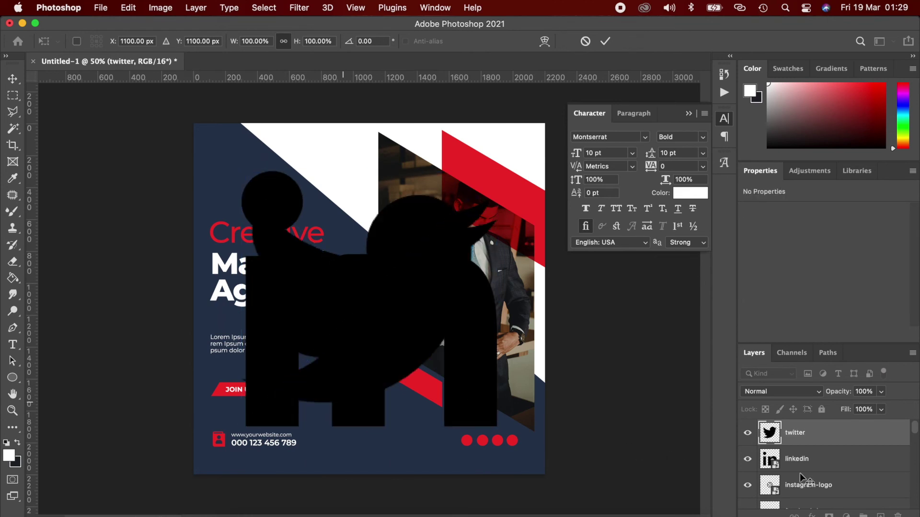
pyautogui.press('Return')
# Scale the Facebook logo down to about 23 × 42 px and park it on the navy area left of the circles
pyautogui.click(835, 458)
pyautogui.press('super+t')
pyautogui.moveTo(376, 302); pyautogui.dragTo(437, 434)
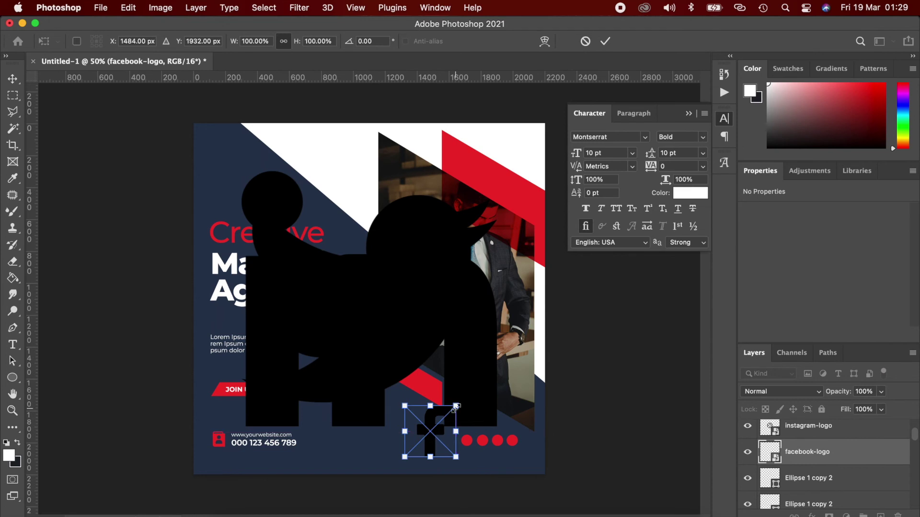
pyautogui.press('super+plus')
pyautogui.scroll(-10, 455, 407)
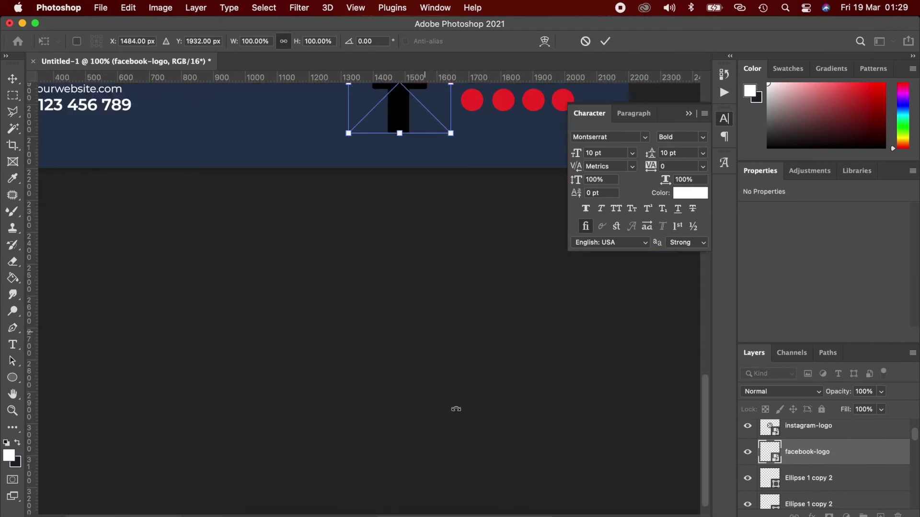
pyautogui.scroll(10, 456, 409)
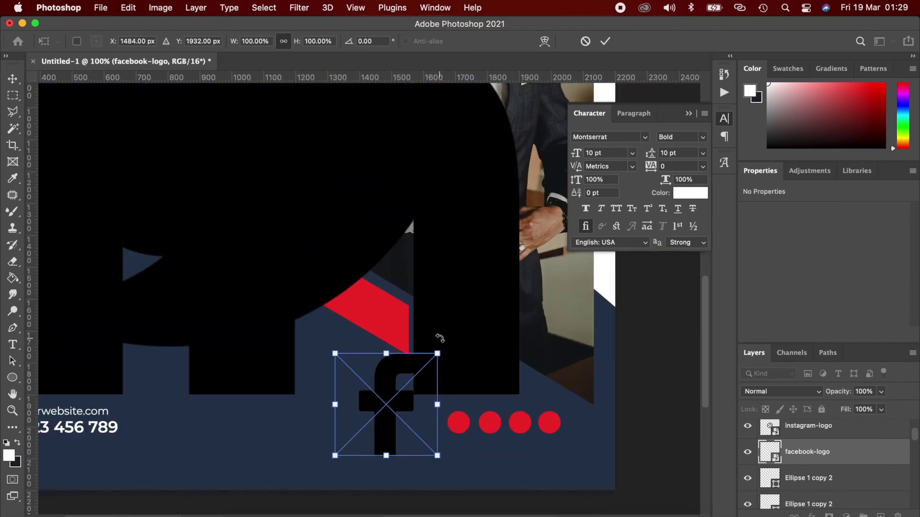
pyautogui.scroll(-3, 440, 311)
pyautogui.moveTo(421, 302); pyautogui.dragTo(341, 384)
pyautogui.press('Return')
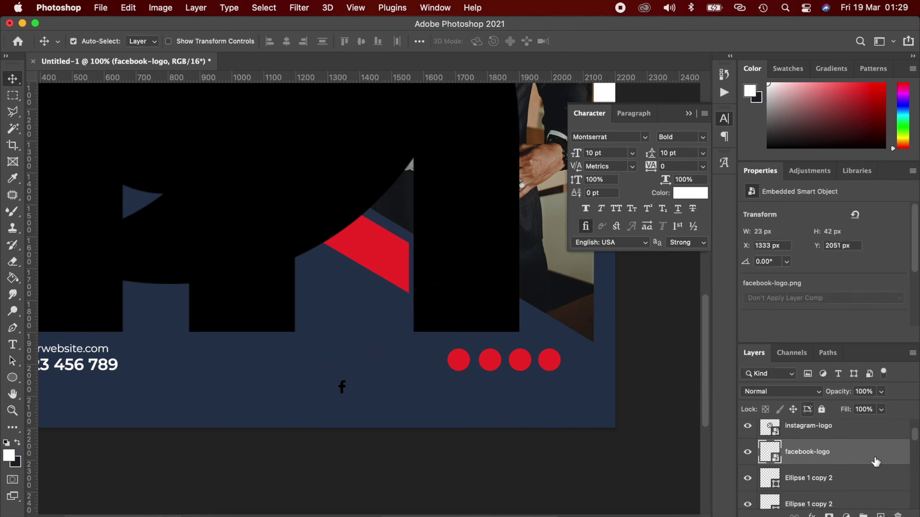
# Give the Facebook logo a white (ffffff) Color Overlay and center it on the leftmost red circle
pyautogui.doubleClick(876, 461)
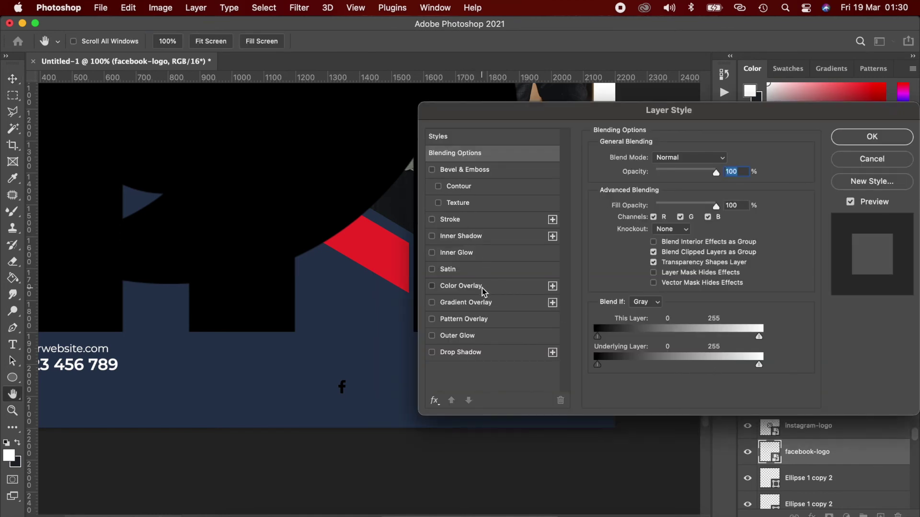
pyautogui.click(482, 288)
pyautogui.click(723, 157)
pyautogui.moveTo(637, 134); pyautogui.dragTo(586, 58)
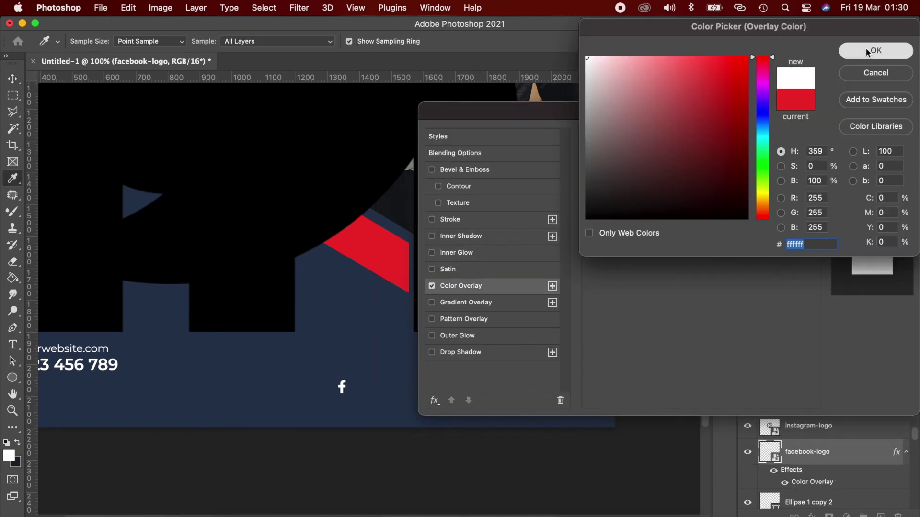
pyautogui.click(867, 52)
pyautogui.click(868, 136)
pyautogui.moveTo(344, 389); pyautogui.dragTo(457, 363)
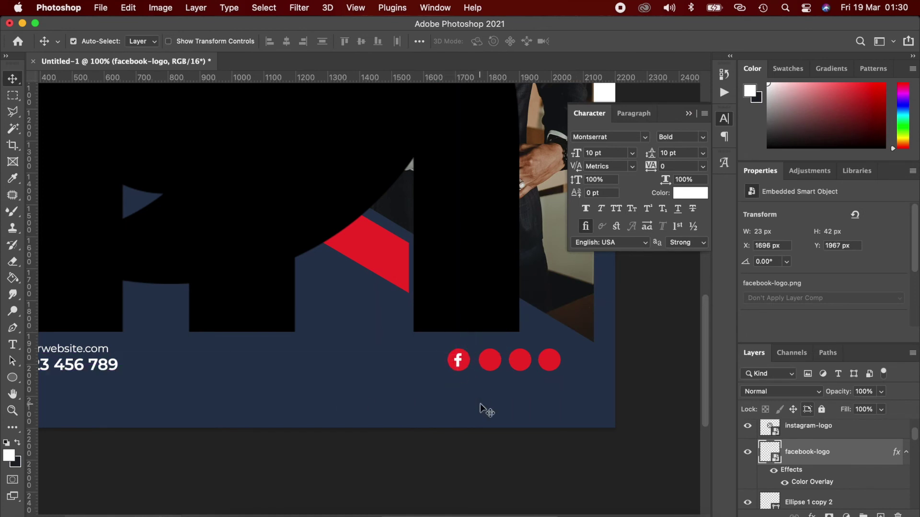
pyautogui.press('Right')
# Scale the Instagram logo down to about 35 × 35 px and position it on the second red circle
pyautogui.click(852, 430)
pyautogui.press('super+t')
pyautogui.moveTo(286, 144); pyautogui.dragTo(387, 416)
pyautogui.moveTo(434, 202); pyautogui.dragTo(320, 371)
pyautogui.press('Return')
pyautogui.moveTo(264, 377); pyautogui.dragTo(491, 363)
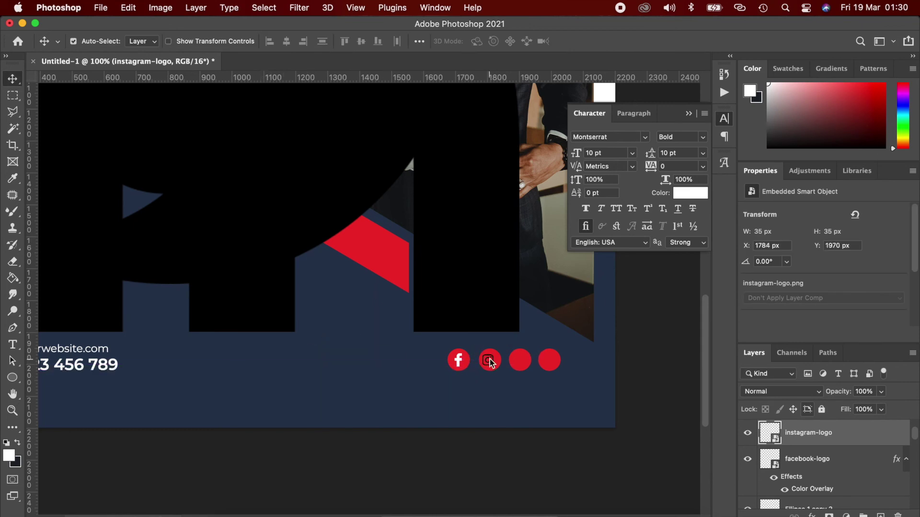
# Copy the Facebook logo's layer style and paste it onto the Instagram logo
pyautogui.rightClick(819, 459)
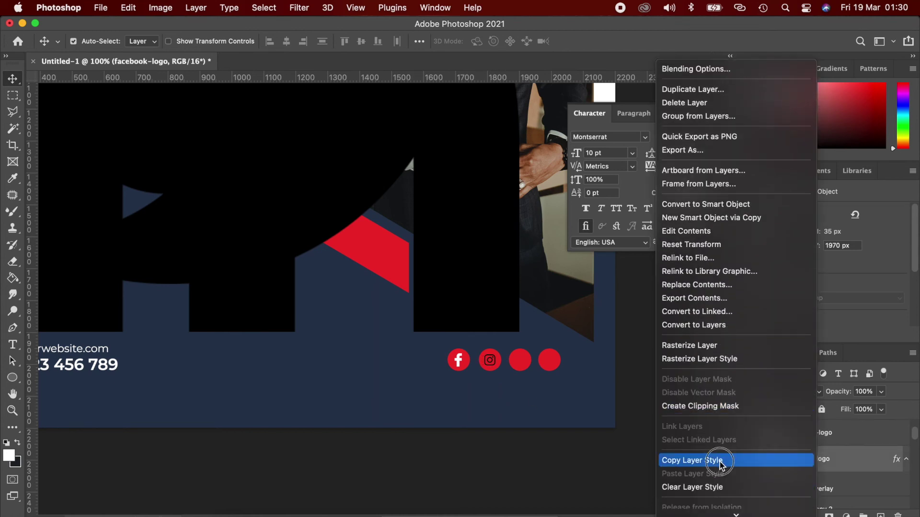
pyautogui.click(714, 464)
pyautogui.rightClick(834, 432)
pyautogui.scroll(-5, 709, 353)
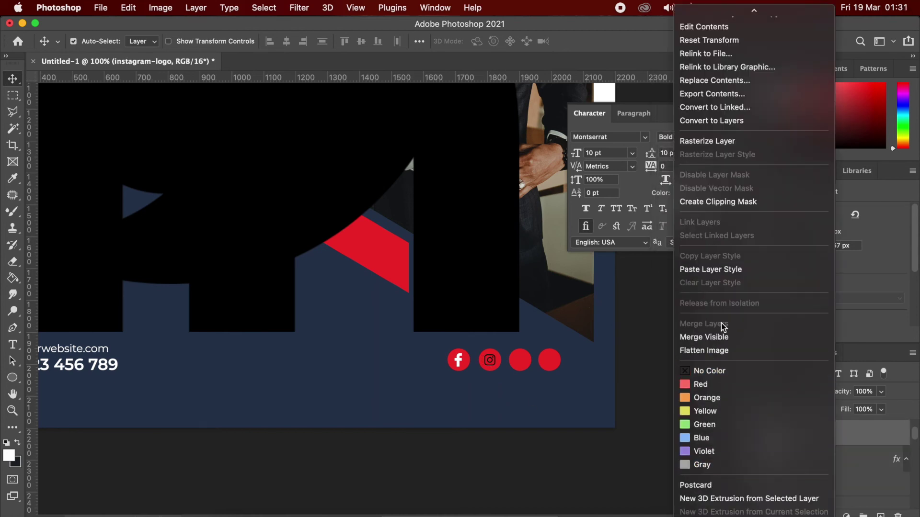
pyautogui.click(723, 270)
# Shrink the LinkedIn logo to about 31 × 31 px, center it on the third circle and paste the white overlay layer style onto it
pyautogui.press('super+v')
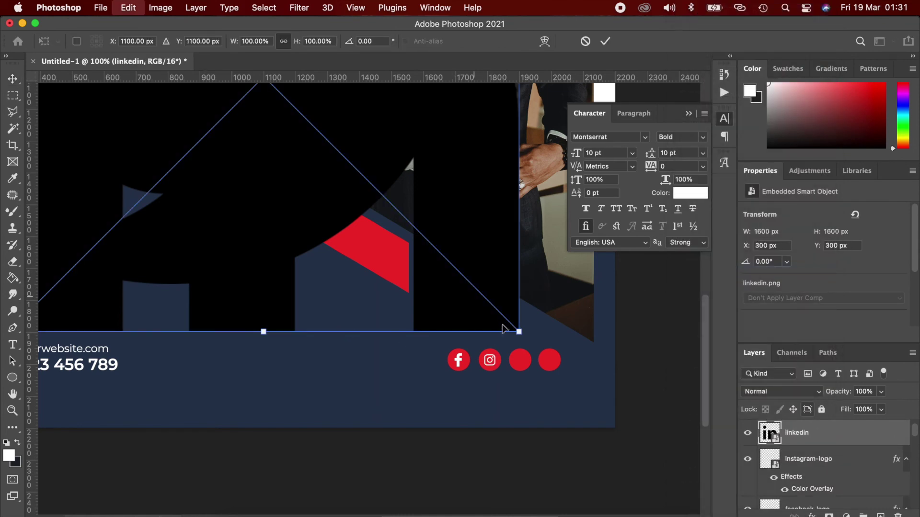
pyautogui.moveTo(519, 333); pyautogui.dragTo(353, 160)
pyautogui.moveTo(275, 134); pyautogui.dragTo(310, 337)
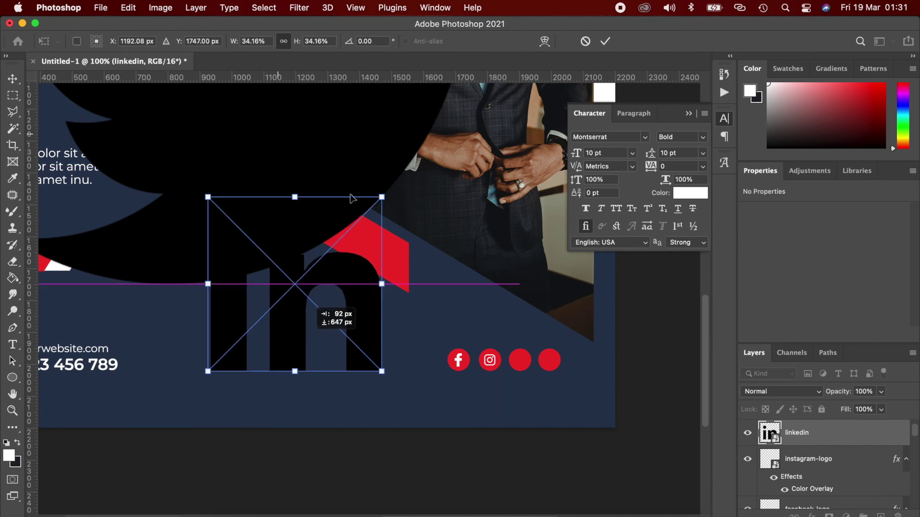
pyautogui.moveTo(292, 194); pyautogui.dragTo(523, 364)
pyautogui.press('Return')
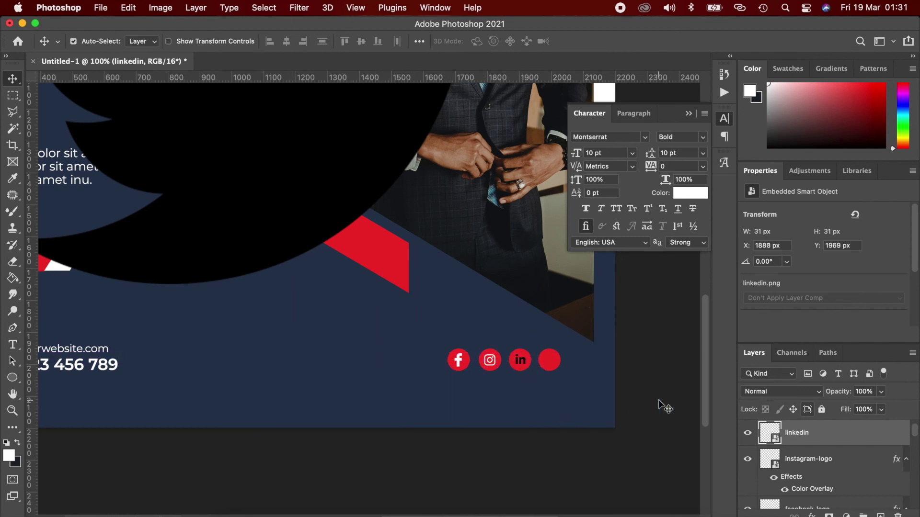
pyautogui.rightClick(833, 447)
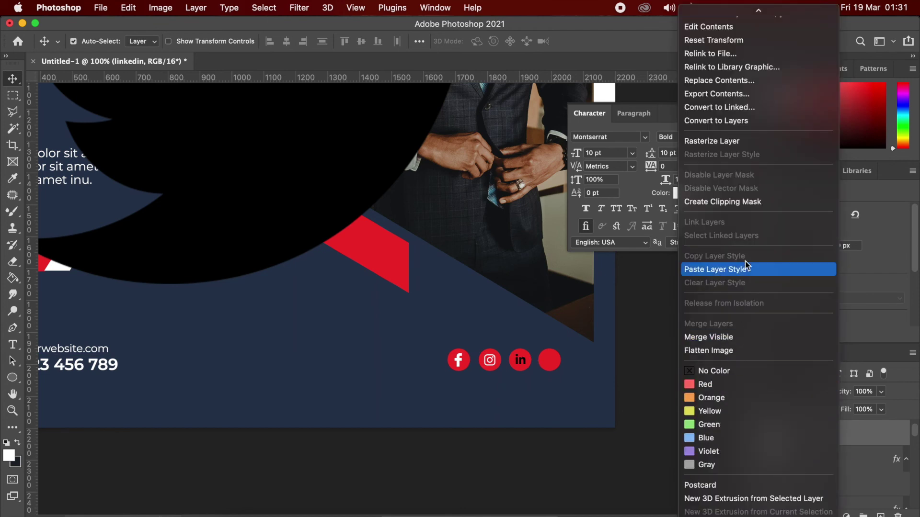
pyautogui.click(745, 270)
# Shrink the Twitter logo to about 39 × 31 px, center it on the fourth circle and paste the white overlay layer style onto it
pyautogui.moveTo(310, 218); pyautogui.dragTo(330, 263)
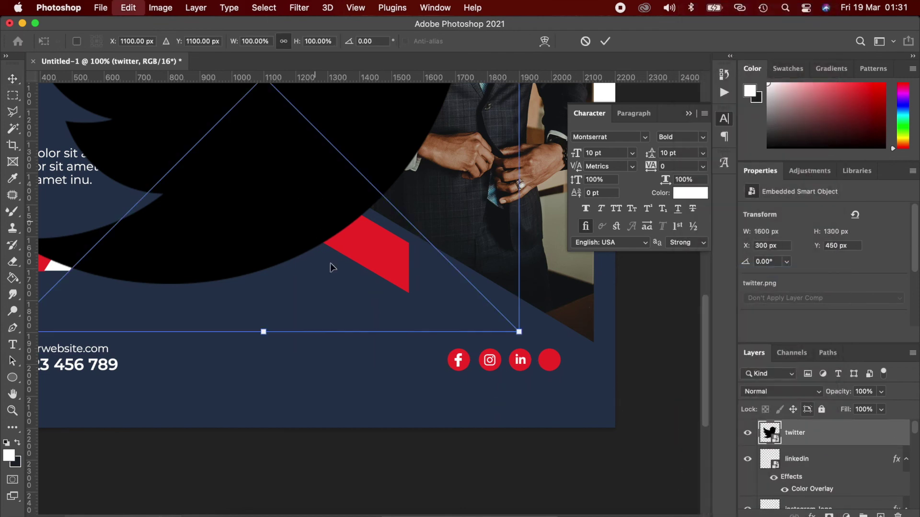
pyautogui.moveTo(263, 331); pyautogui.dragTo(261, 229)
pyautogui.moveTo(293, 198); pyautogui.dragTo(552, 363)
pyautogui.press('Return')
pyautogui.rightClick(845, 441)
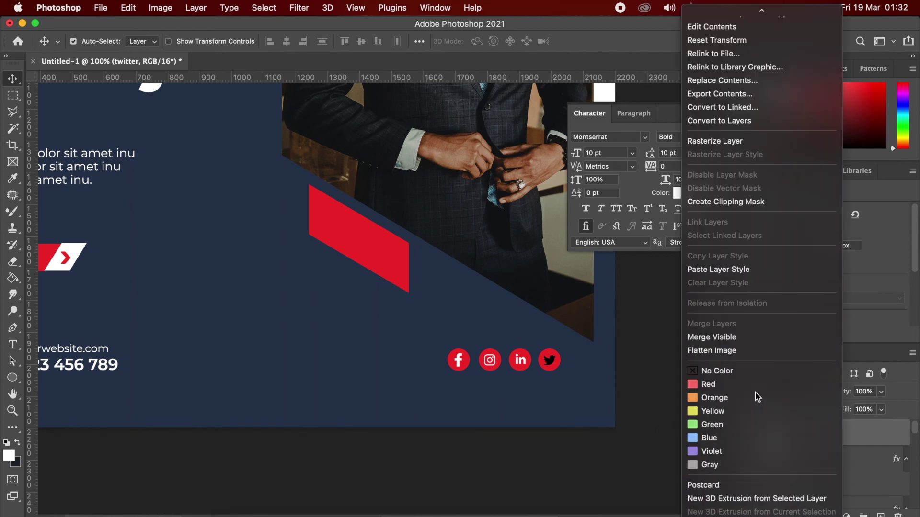
pyautogui.click(697, 269)
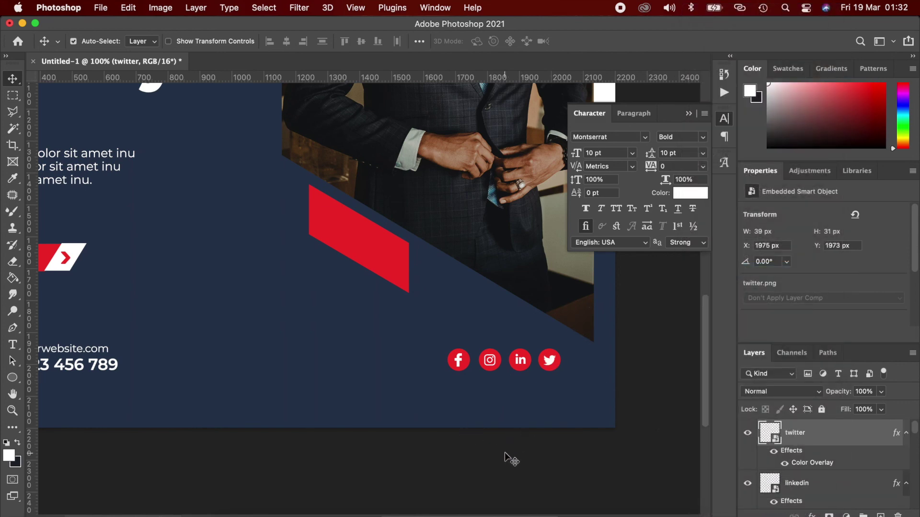
pyautogui.press('super+minus')
pyautogui.press('super+minus')
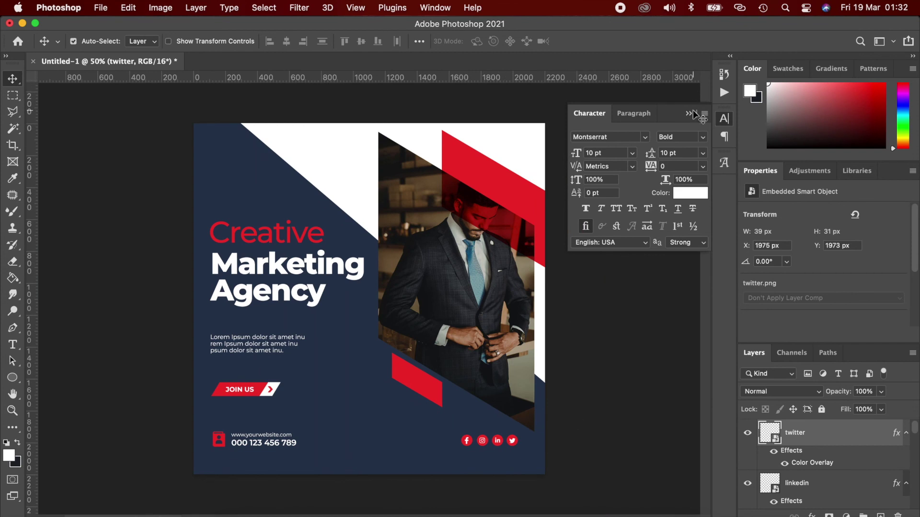
# Place the telegram paper-plane image, scale it down to about 117 × 99 px and position it above the word "Creative"
pyautogui.click(691, 114)
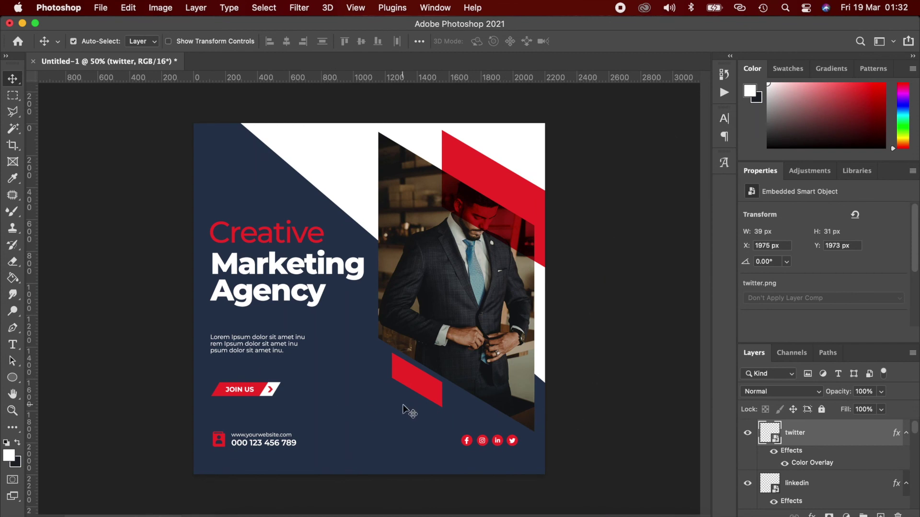
pyautogui.click(231, 509)
pyautogui.moveTo(502, 144); pyautogui.dragTo(377, 407)
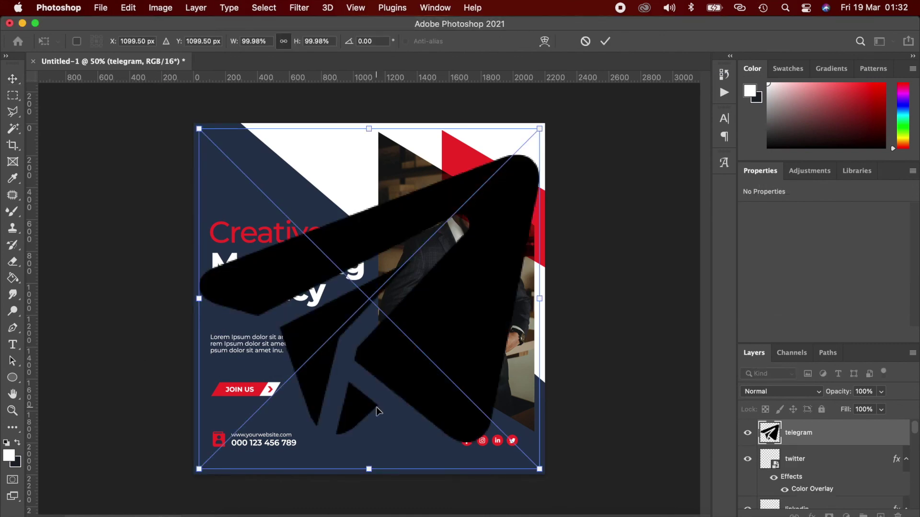
pyautogui.moveTo(539, 128); pyautogui.dragTo(218, 188)
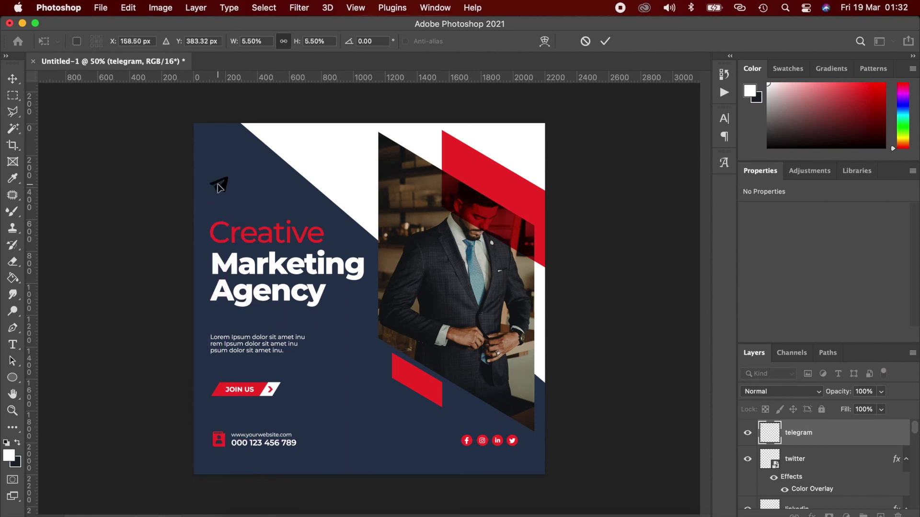
pyautogui.press('Return')
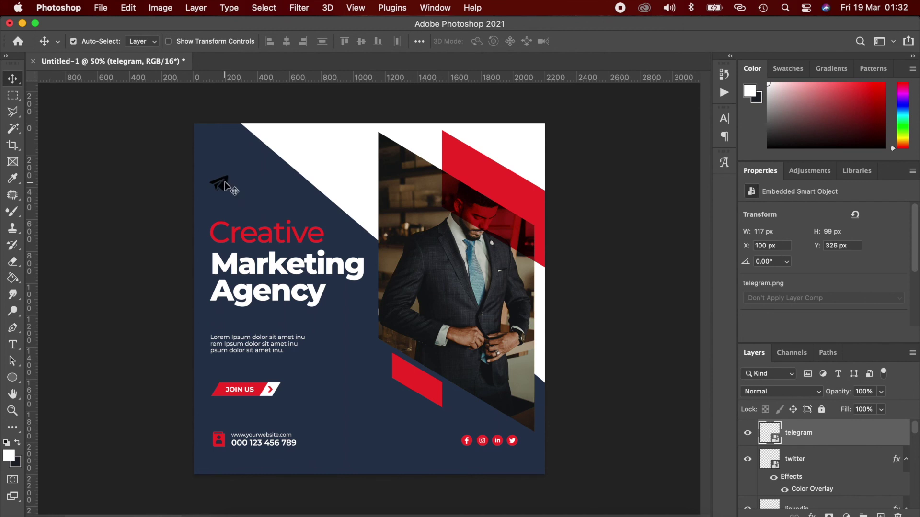
# Apply a color overlay to the paper-plane icon using the red sampled from the JOIN US button
pyautogui.press('t')
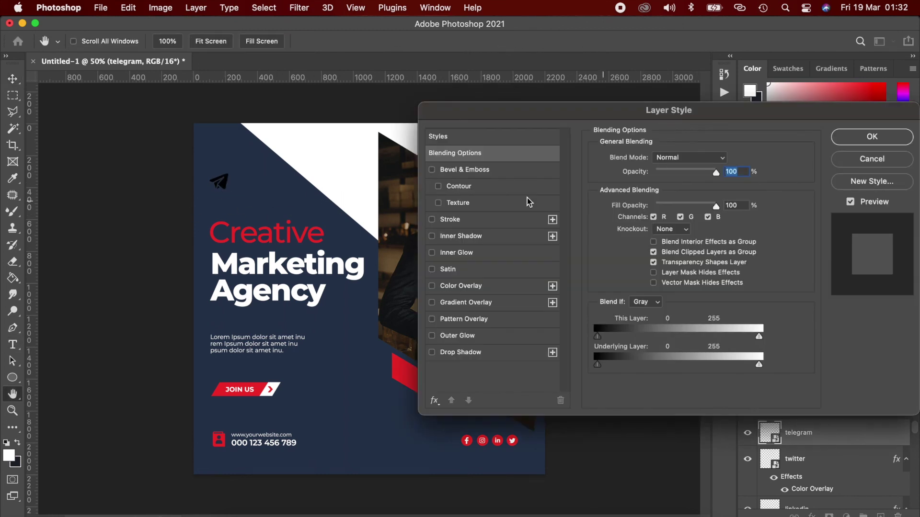
pyautogui.click(473, 288)
pyautogui.click(723, 160)
pyautogui.click(219, 390)
pyautogui.press('Return')
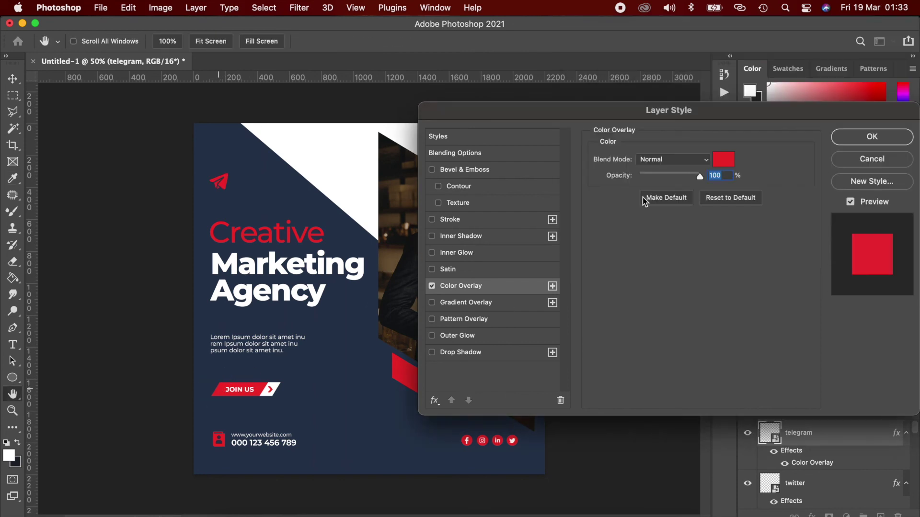
pyautogui.click(856, 138)
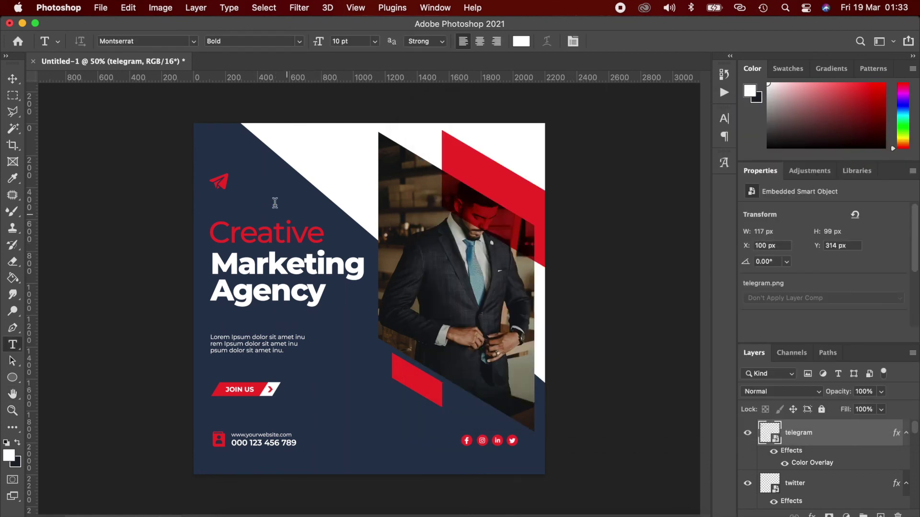
# Add the text "NAS AGENCY" in 10 pt Montserrat Bold near the paper-plane icon and set "NAS" to Regular weight
pyautogui.click(254, 189)
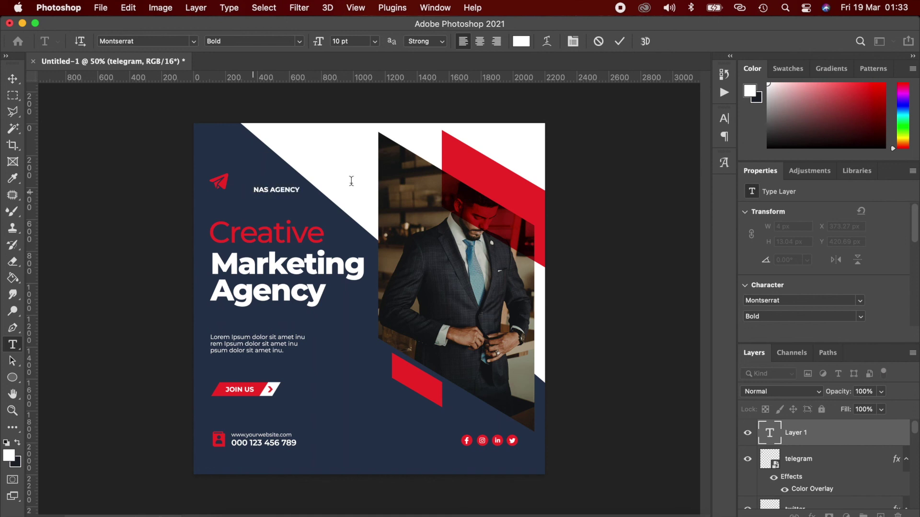
pyautogui.click(269, 189)
pyautogui.doubleClick(269, 189)
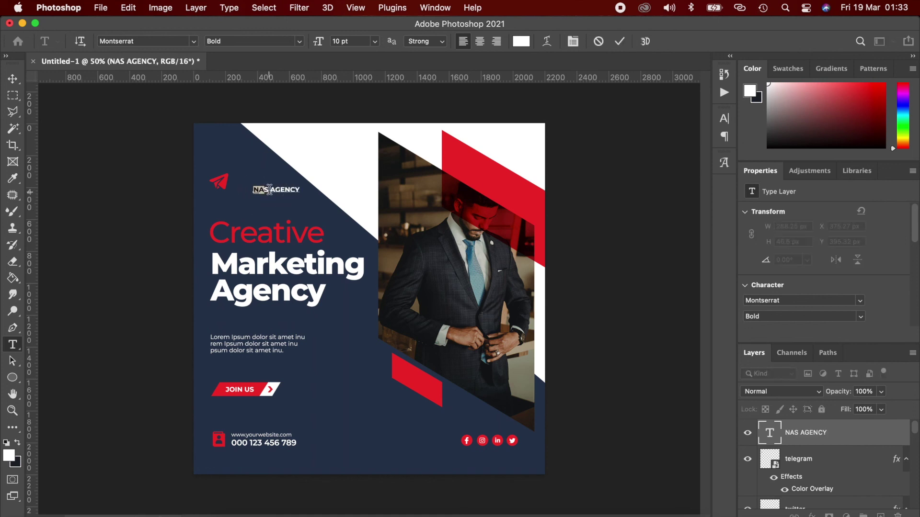
pyautogui.click(724, 118)
pyautogui.click(702, 137)
pyautogui.click(696, 191)
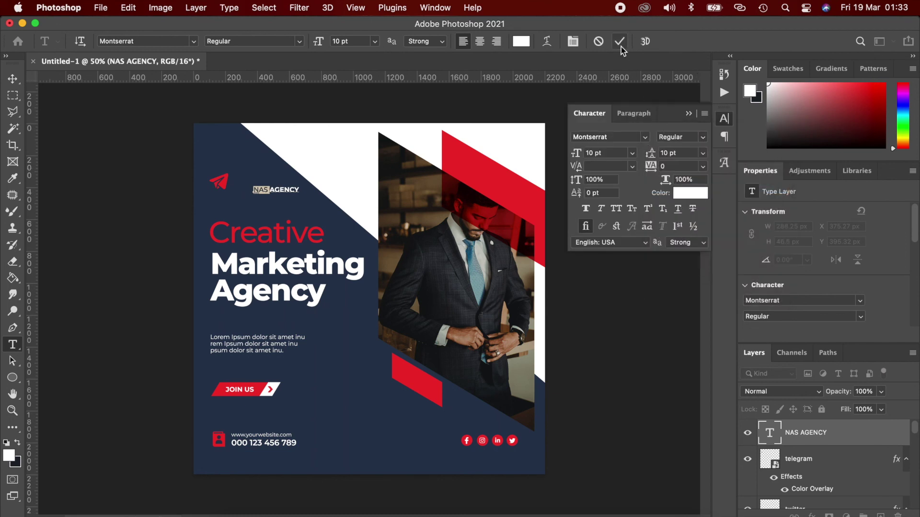
pyautogui.press('Escape')
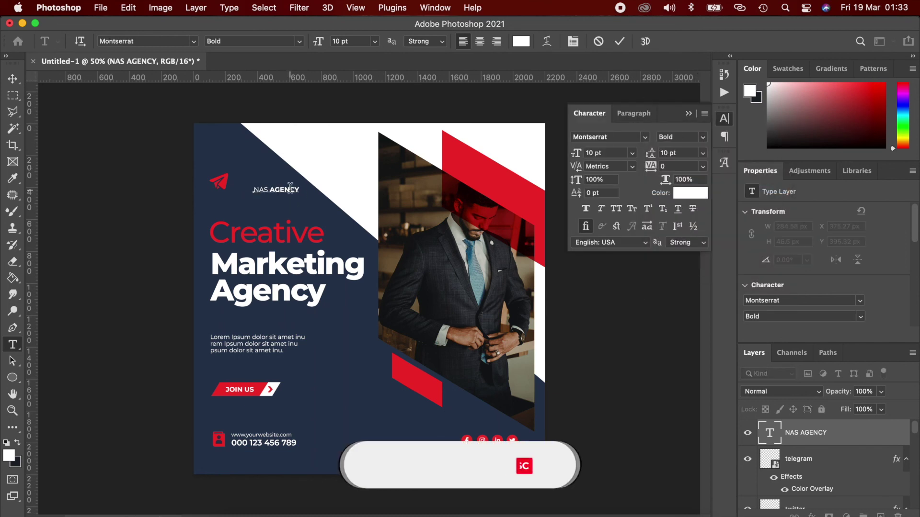
# Move the "NAS AGENCY" text close beside the paper-plane icon, then select both and nudge the logo into place above the headline
pyautogui.press('v')
pyautogui.moveTo(293, 195); pyautogui.dragTo(221, 171)
pyautogui.keyDown('shift'); pyautogui.click(234, 183); pyautogui.keyUp('shift')
pyautogui.press('Right')
pyautogui.press('Right')
pyautogui.press('Right')
pyautogui.press('Right')
pyautogui.press('Down')
pyautogui.press('Down')
pyautogui.press('Down')
pyautogui.press('Down')
pyautogui.press('Down')
pyautogui.press('Down')
pyautogui.press('Down')
pyautogui.press('Down')
pyautogui.press('Down')
pyautogui.press('Down')
pyautogui.press('Down')
pyautogui.press('Down')
pyautogui.press('Down')
pyautogui.press('Down')
pyautogui.press('Down')
pyautogui.press('Down')
pyautogui.press('Down')
pyautogui.press('Down')
pyautogui.press('Down')
pyautogui.press('Down')
pyautogui.press('Down')
pyautogui.press('Down')
pyautogui.press('Down')
pyautogui.press('Down')
pyautogui.press('Down')
pyautogui.press('Down')
pyautogui.press('Down')
pyautogui.press('Down')
pyautogui.press('Down')
pyautogui.press('Down')
pyautogui.press('Down')
pyautogui.press('Down')
pyautogui.press('Down')
pyautogui.press('Down')
pyautogui.press('Down')
pyautogui.press('Down')
pyautogui.press('Down')
pyautogui.press('Down')
pyautogui.press('Down')
pyautogui.press('Down')
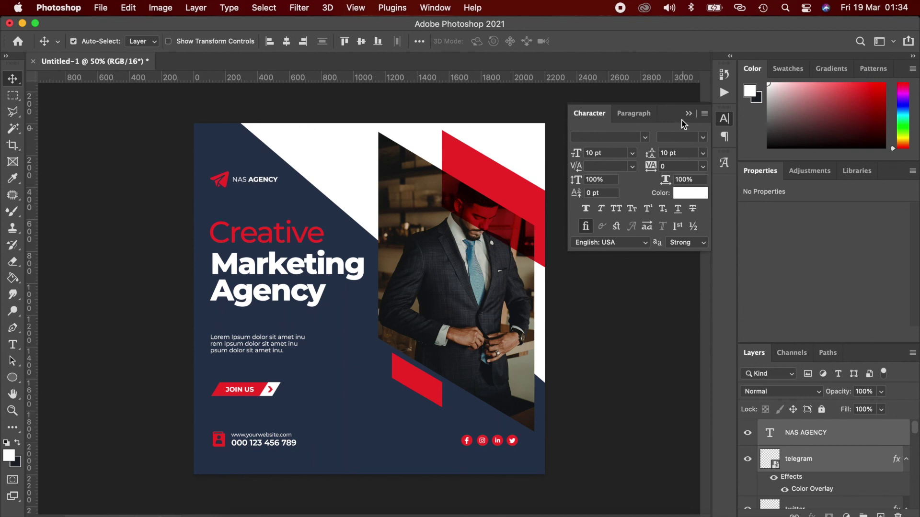
pyautogui.click(689, 113)
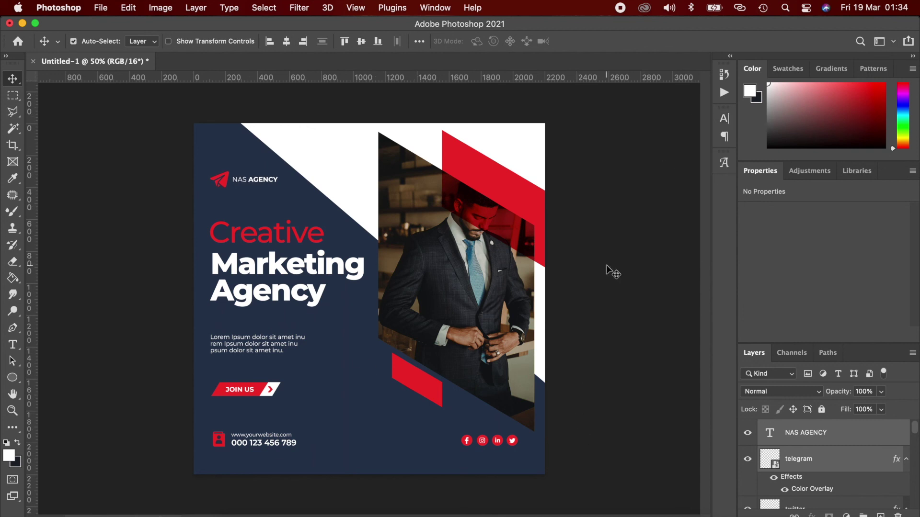